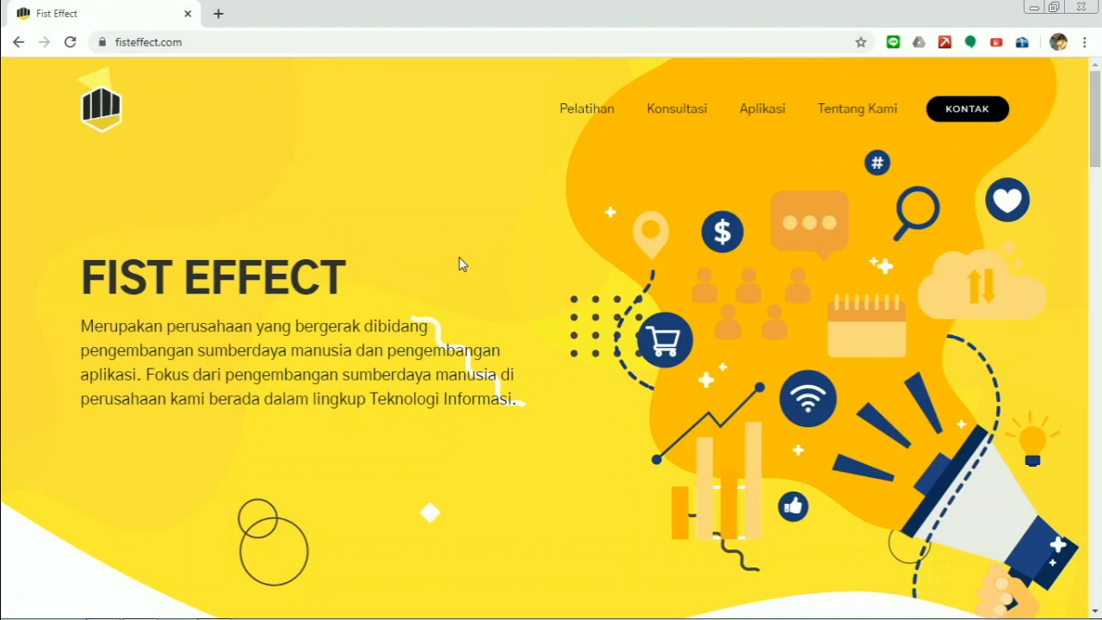
- Scroll the fisteffect.com homepage down to the Paket Konsultasi packages, Ex2B through Sans4B
drag(1096, 123, 1098, 158)
scroll(593, 270, down, 5)
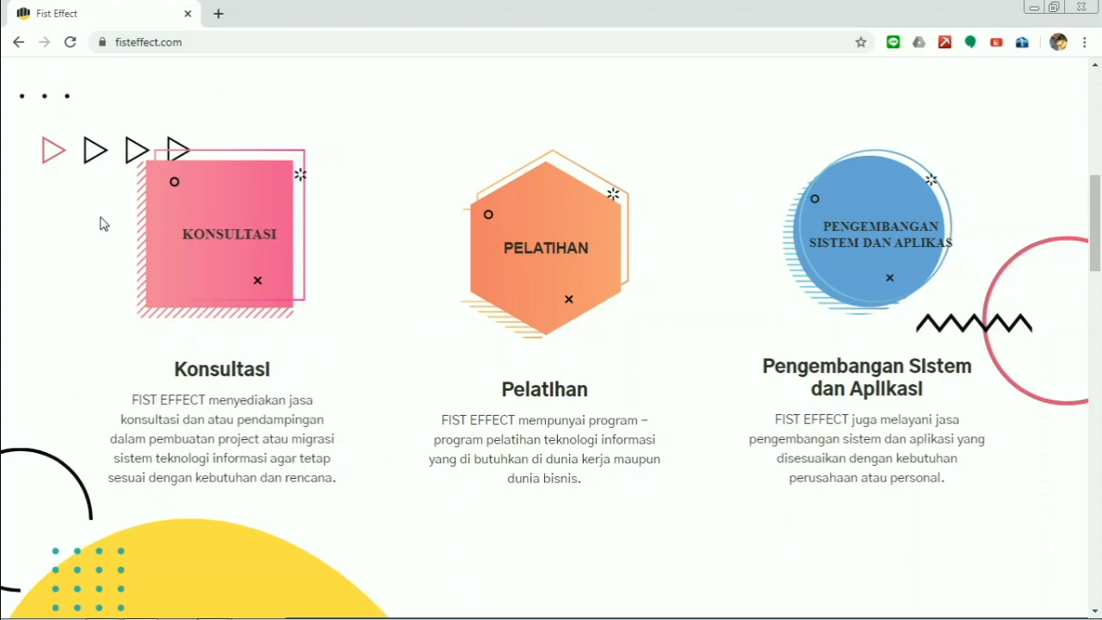
scroll(279, 413, down, 5)
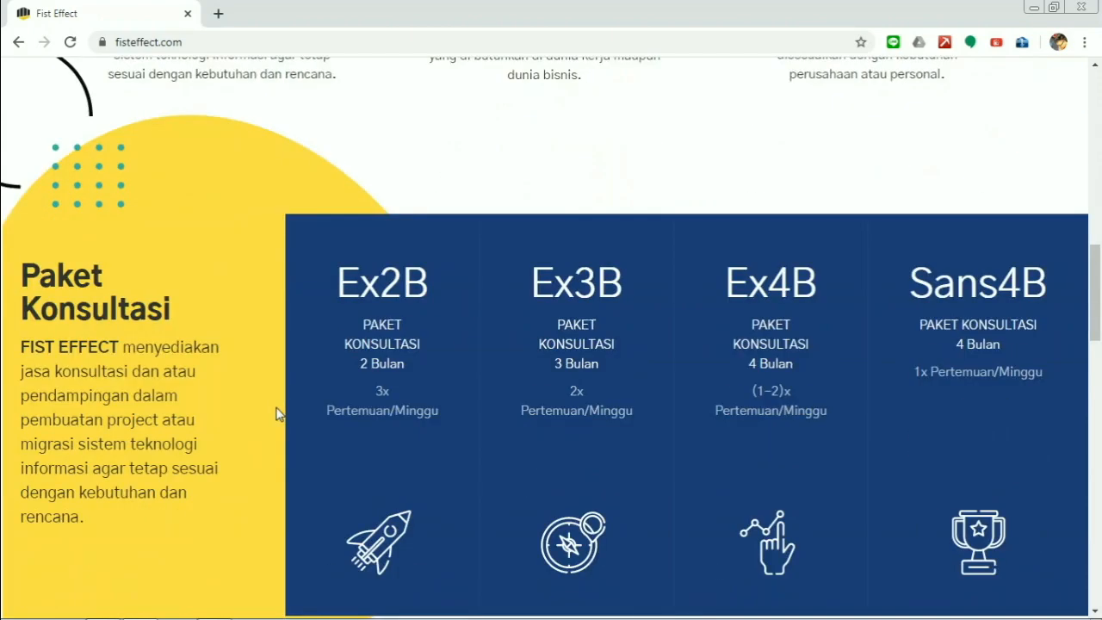
scroll(277, 414, down, 1)
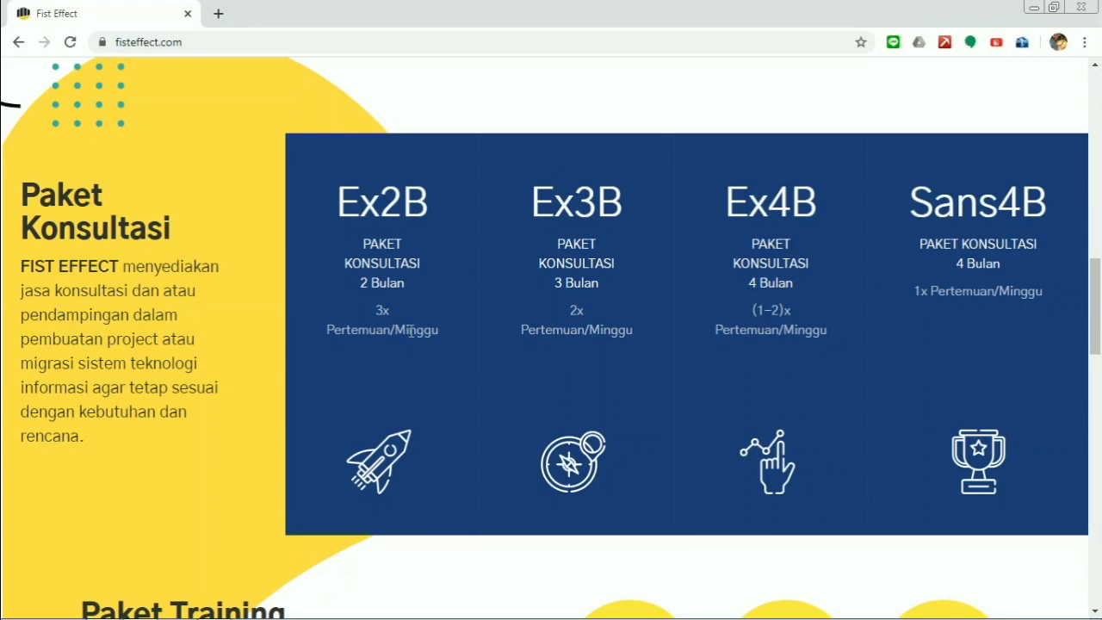
- Change the site address to office.fisteffect.com to load the login page
click(117, 42)
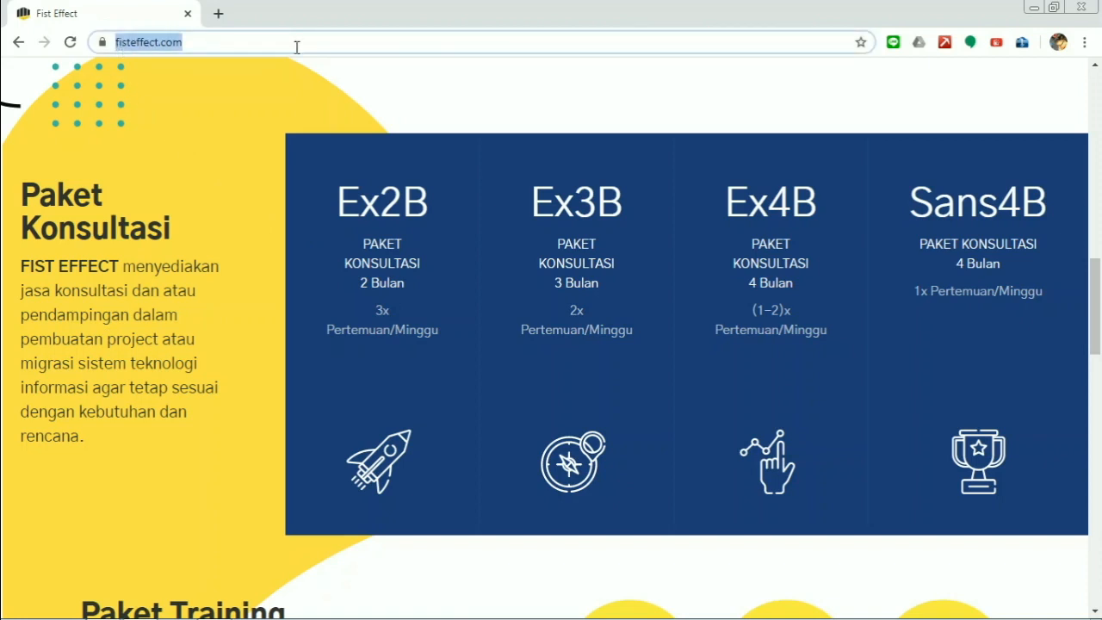
key(Left)
text(off)
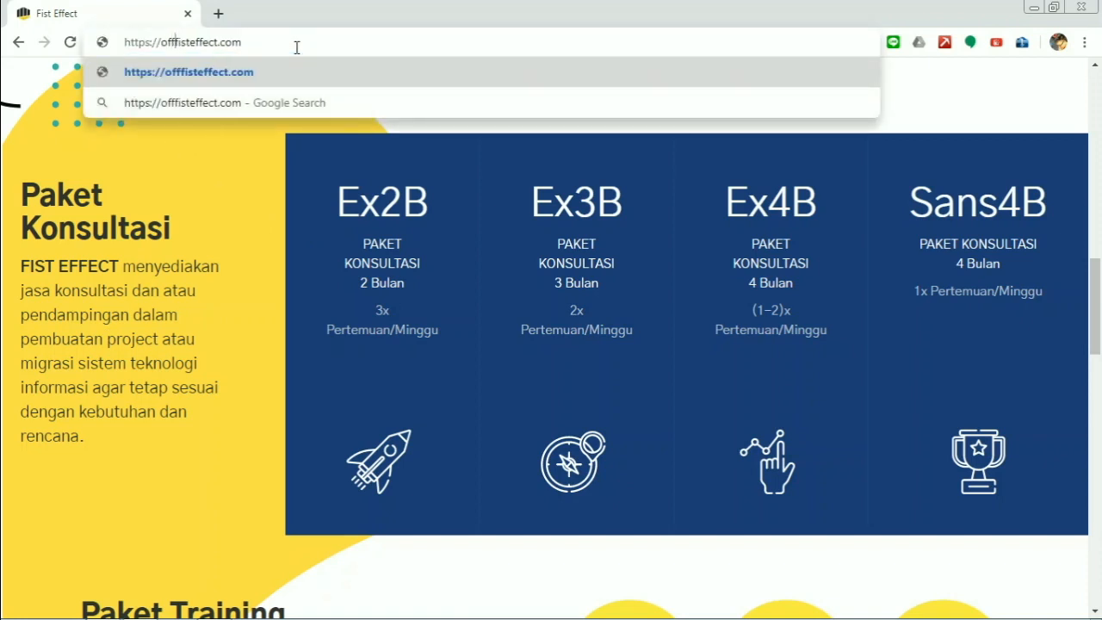
text(ice.)
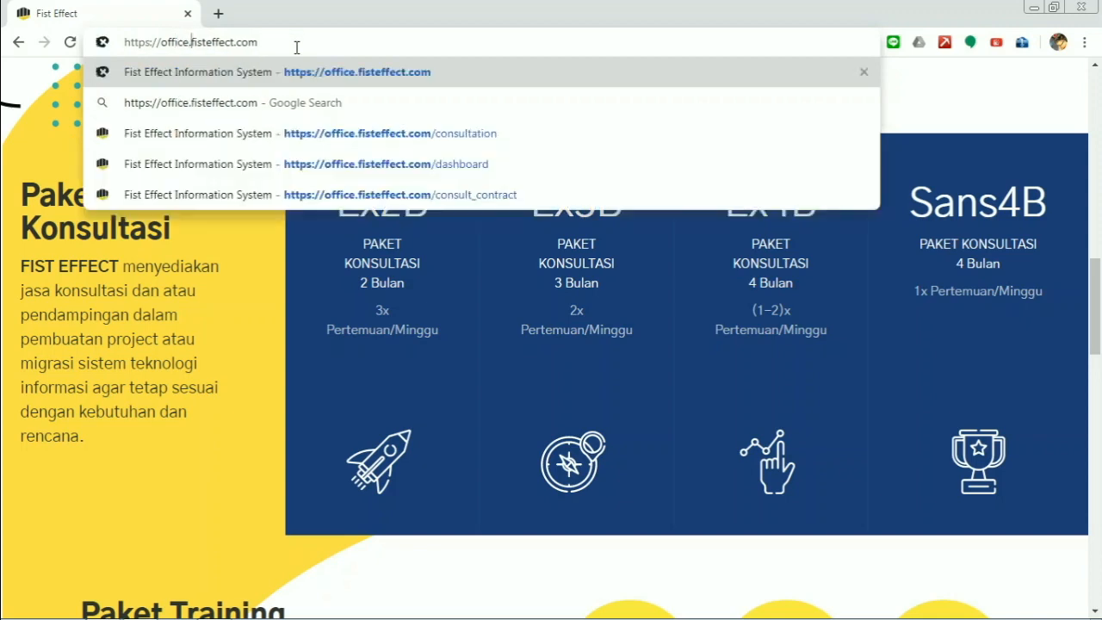
key(Return)
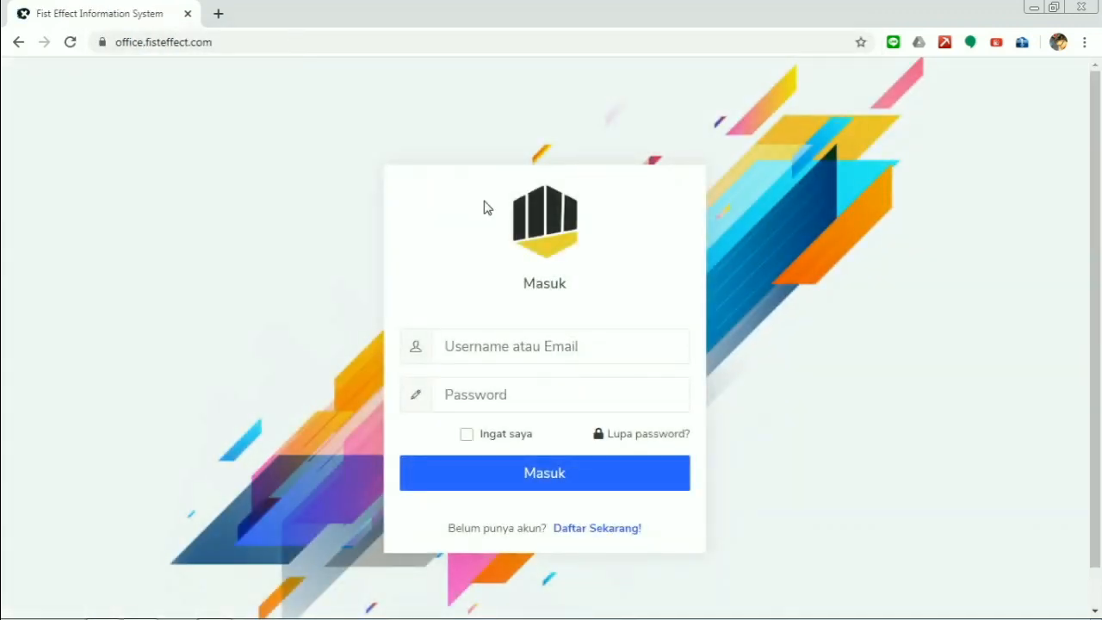
- Log in with the admin username and its password
click(529, 340)
text(a)
key(BackSpace)
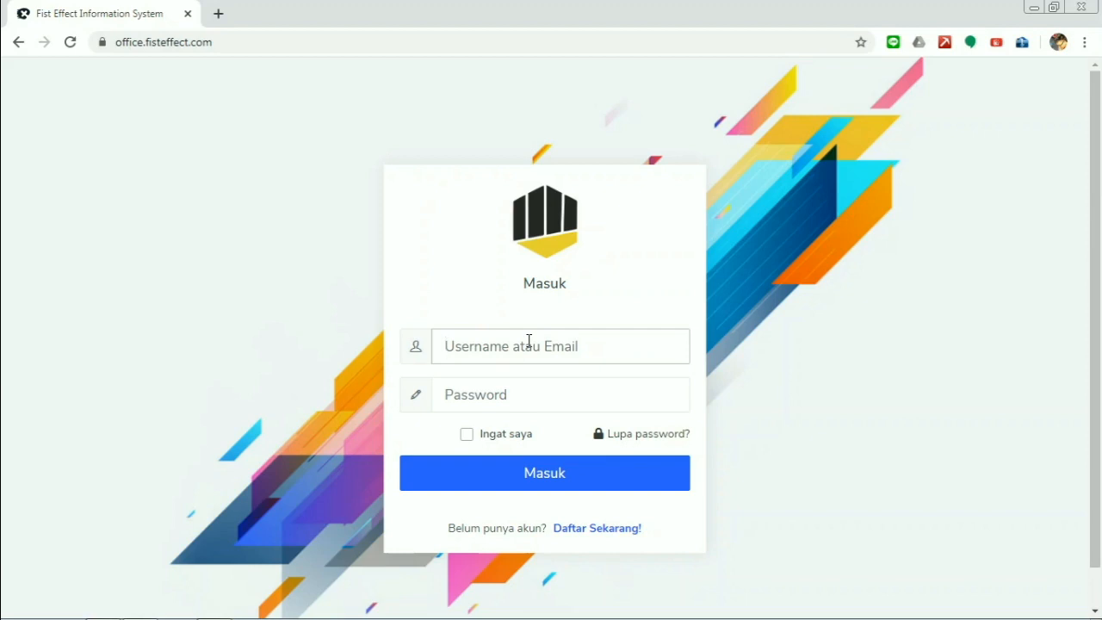
click(474, 345)
text(admin)
key(Tab)
text(admin123)
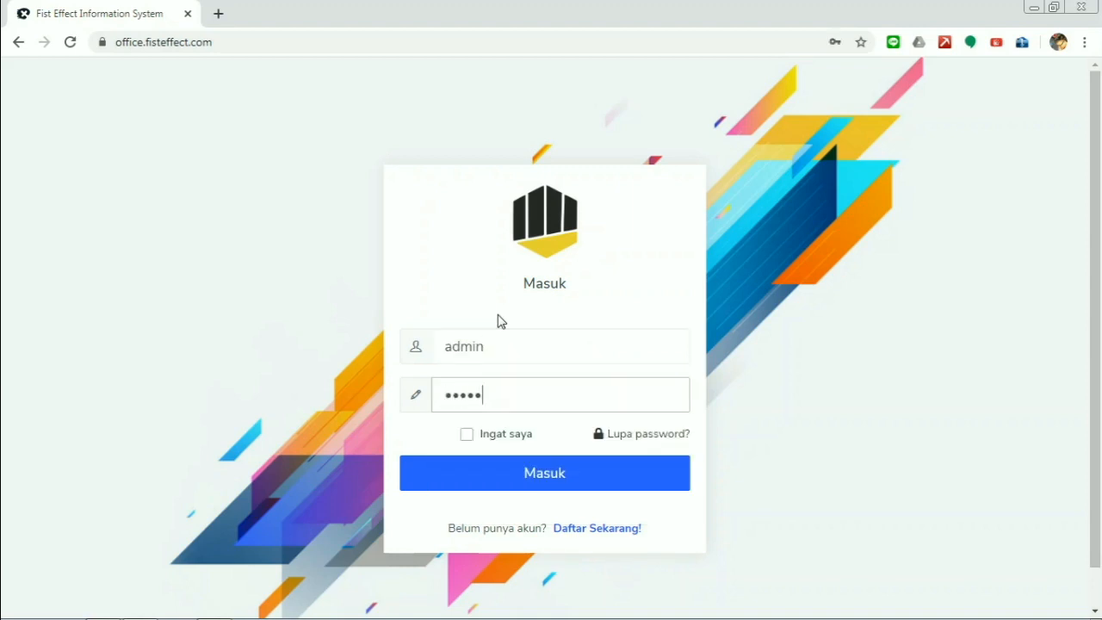
key(Return)
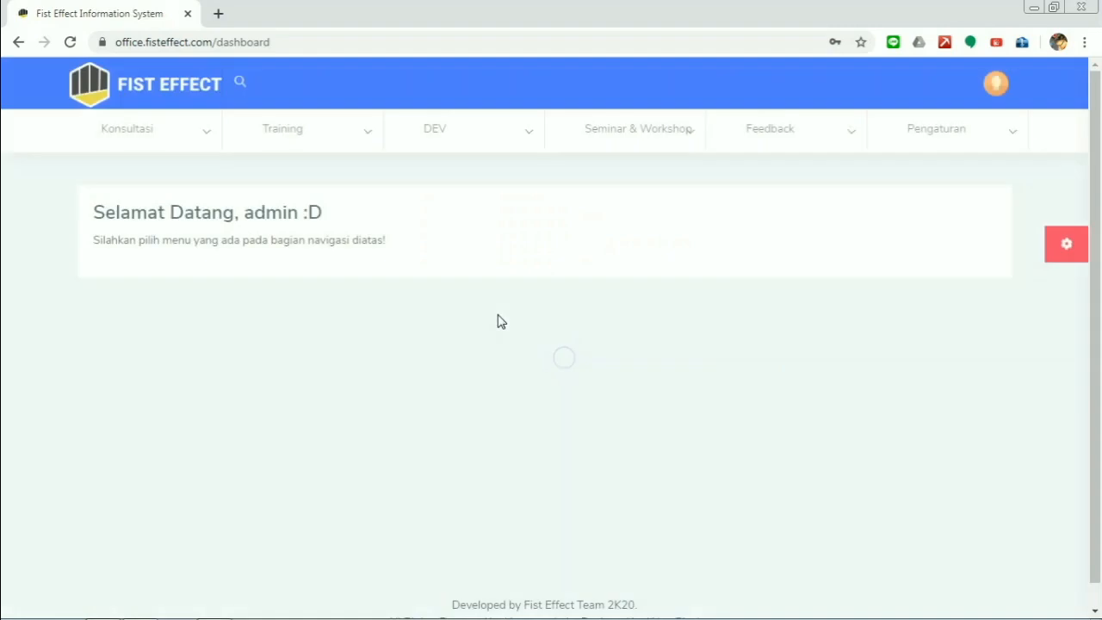
- Open Pengajuan from the Konsultasi > Penjadwalan menu
click(170, 125)
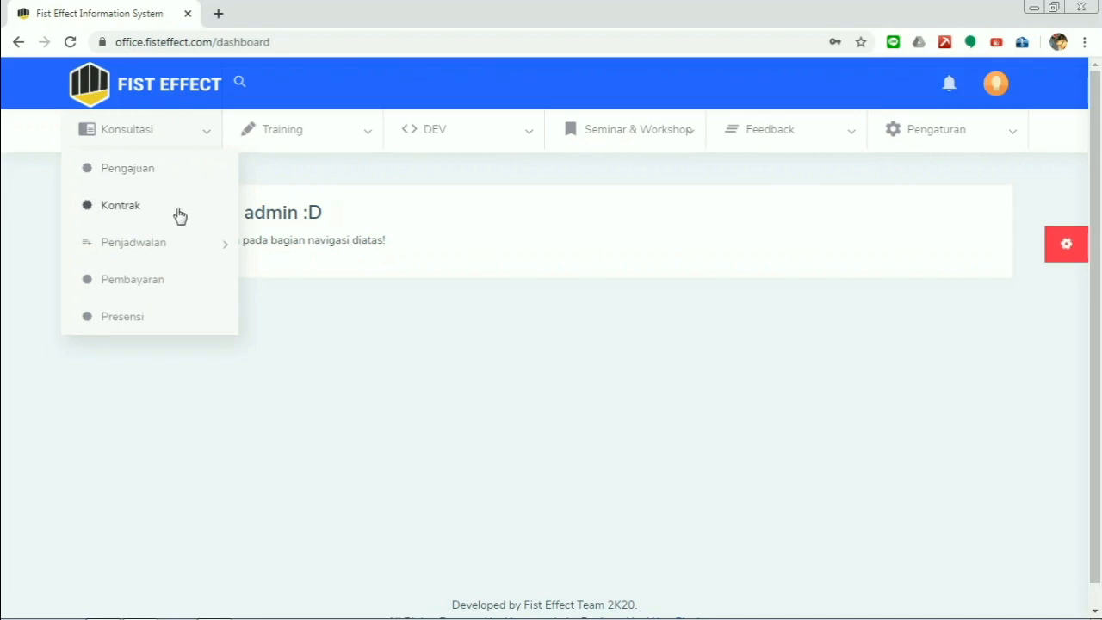
mouse_move(219, 242)
click(156, 183)
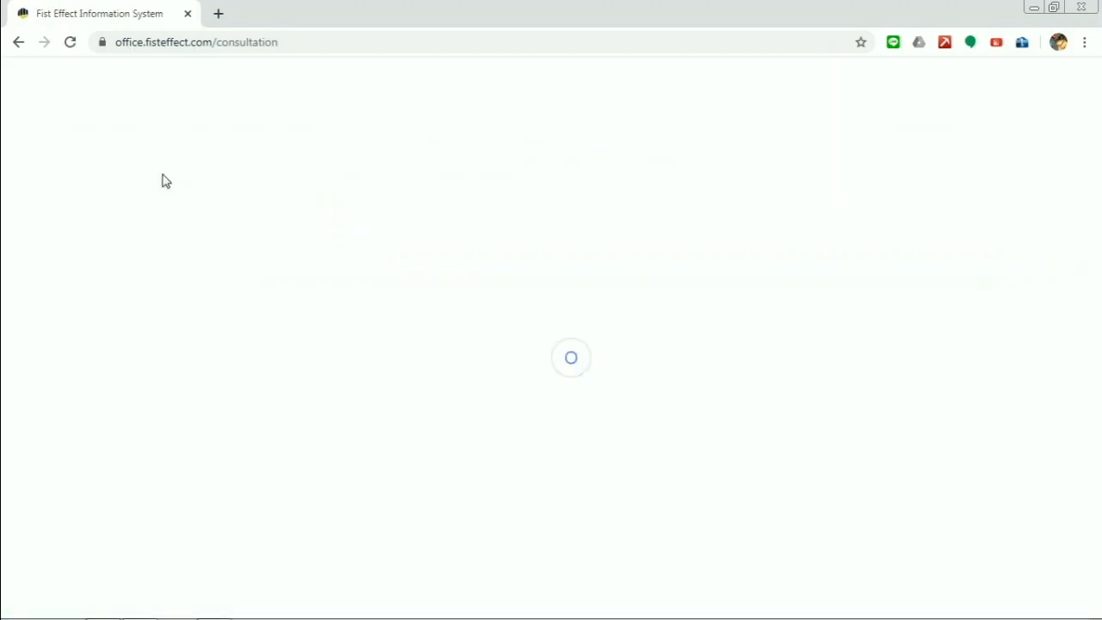
- Search the Daftar Pengajuan table for 'Penjadwal' to show its 4 matching entries
scroll(473, 239, down, 3)
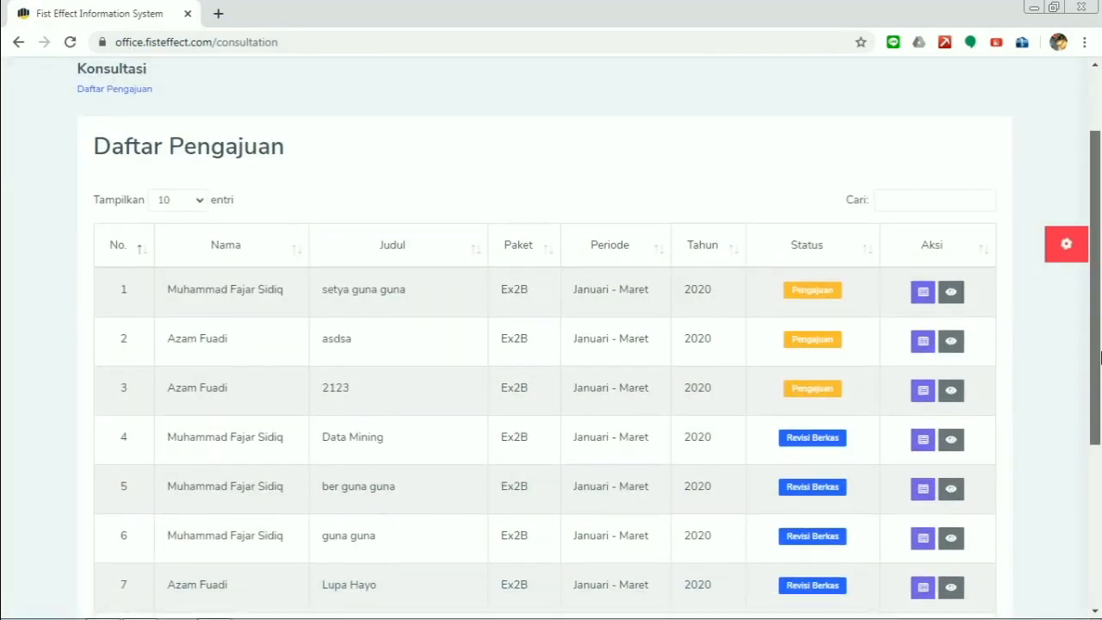
drag(1100, 370, 1101, 398)
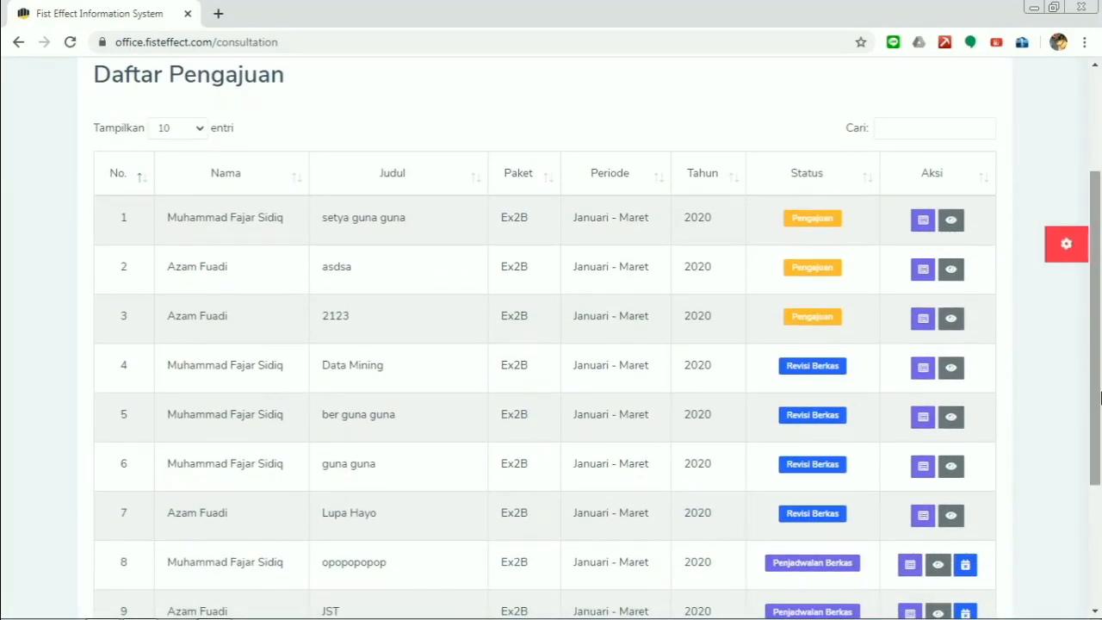
mouse_move(1100, 349)
mouse_down()
mouse_move(1100, 374)
mouse_move(1100, 356)
mouse_up()
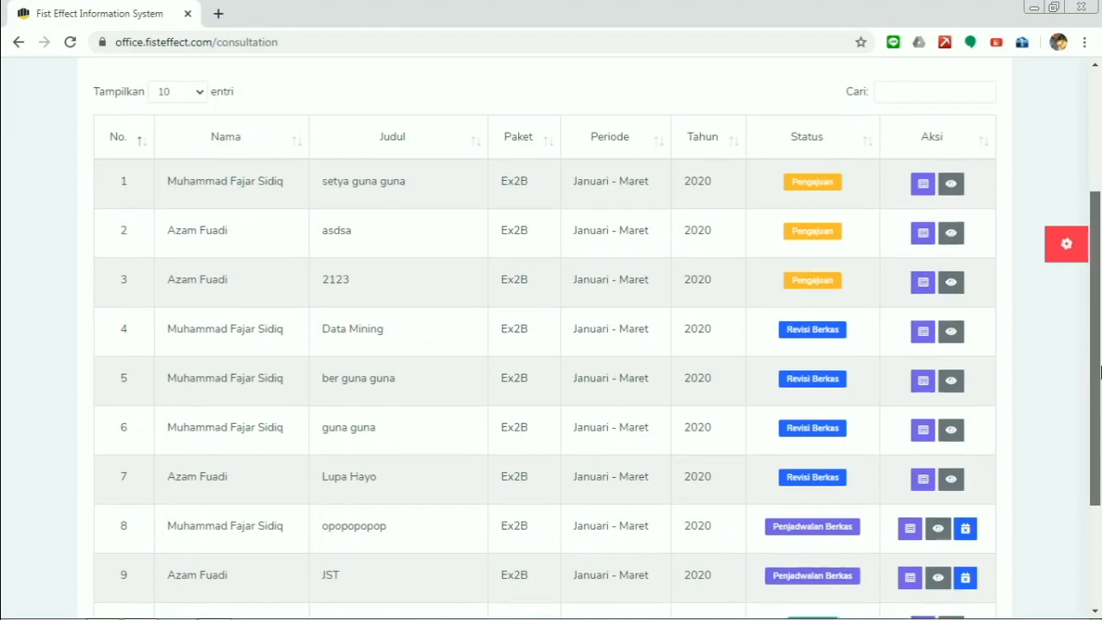
drag(1101, 365, 1100, 384)
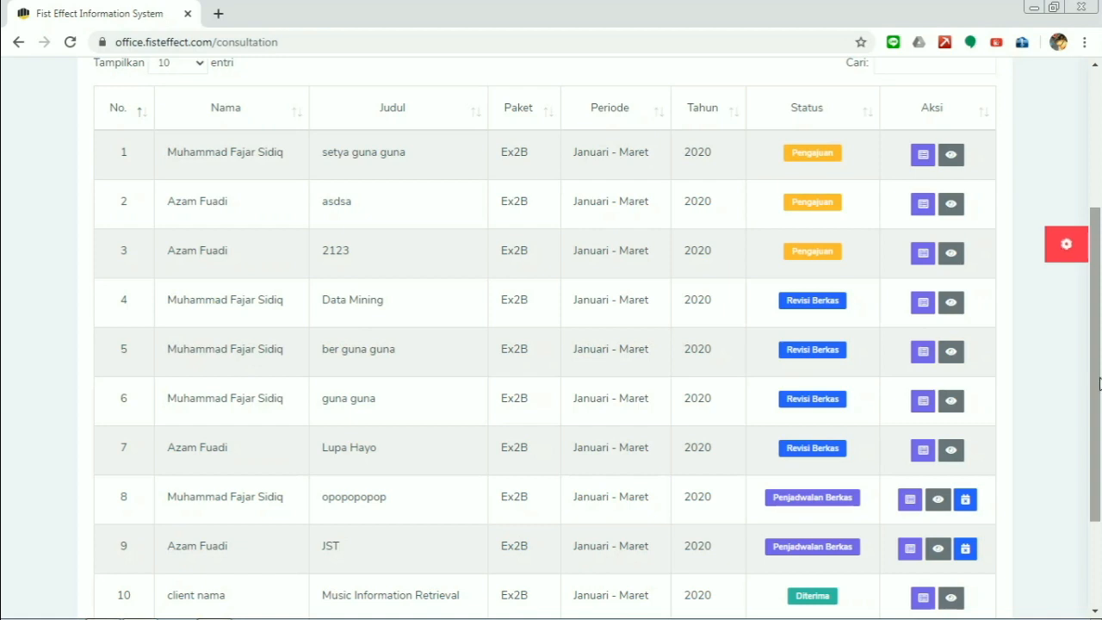
drag(1100, 384, 1100, 413)
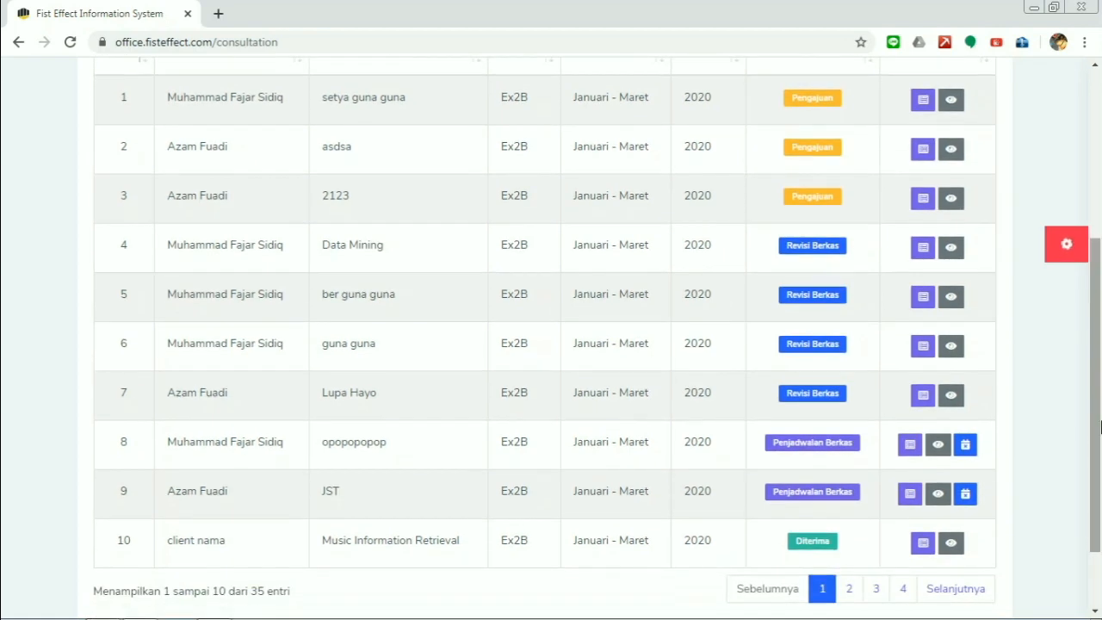
drag(1100, 378, 1101, 335)
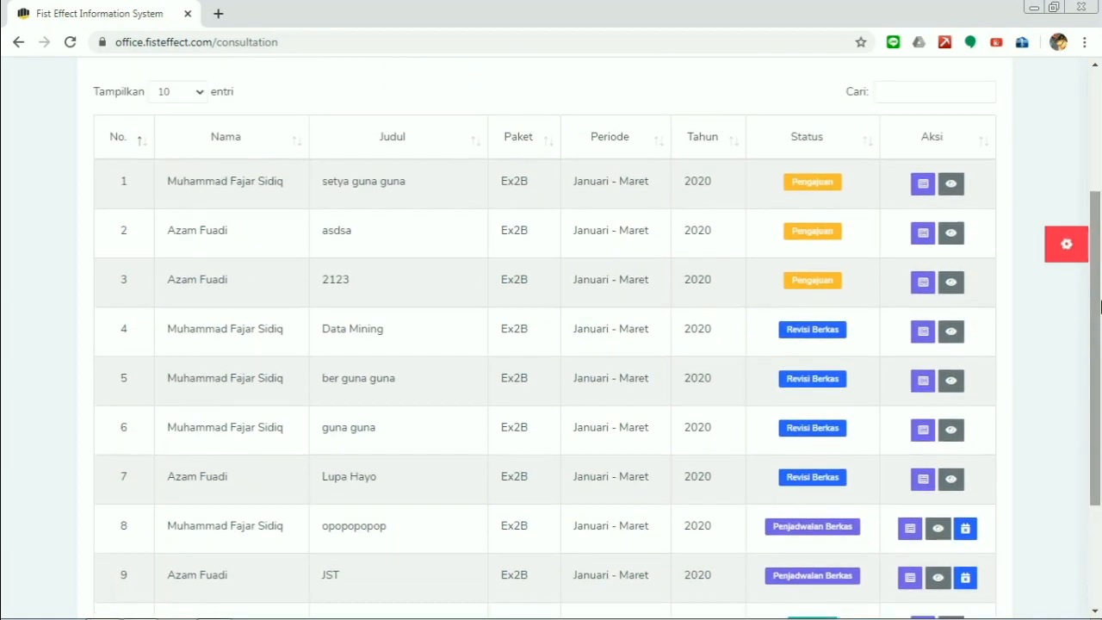
click(949, 95)
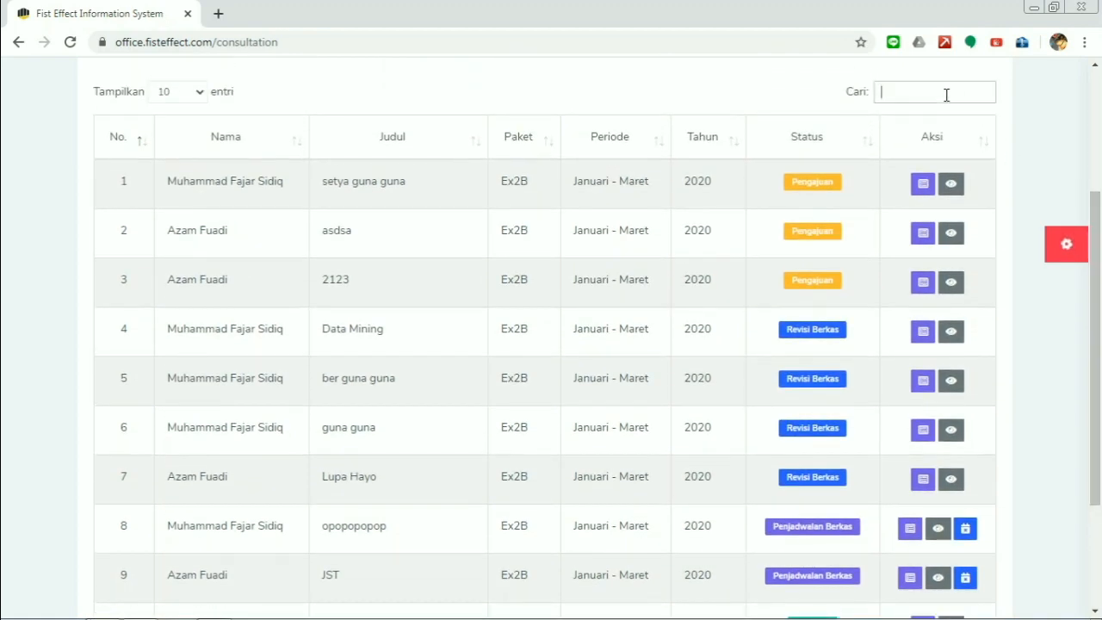
text(Pen)
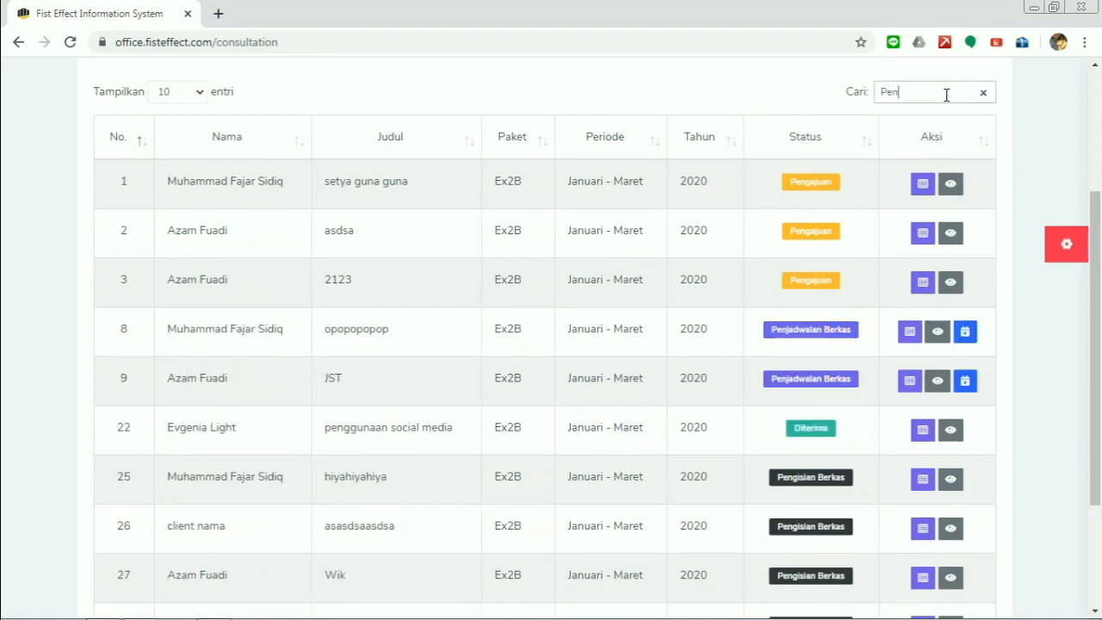
text(jadwal)
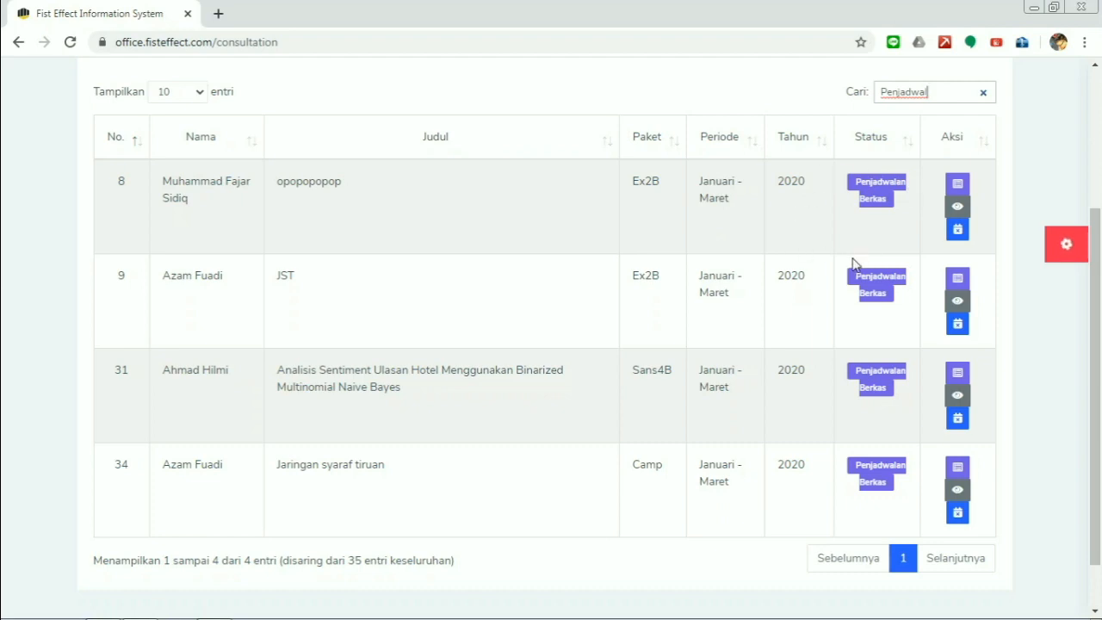
scroll(588, 266, up, 3)
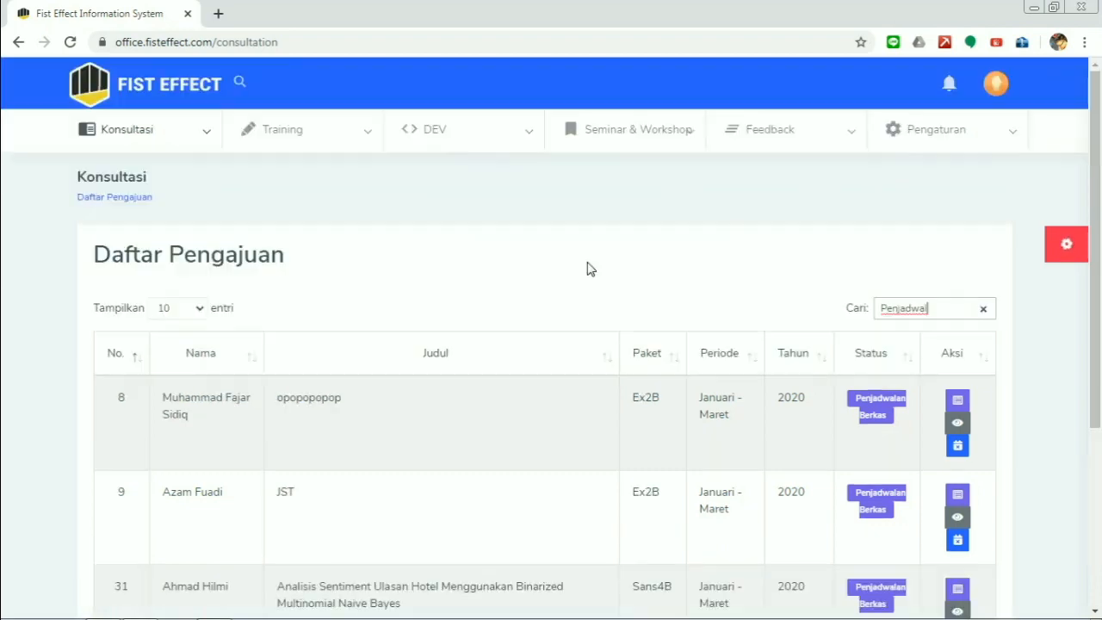
click(147, 151)
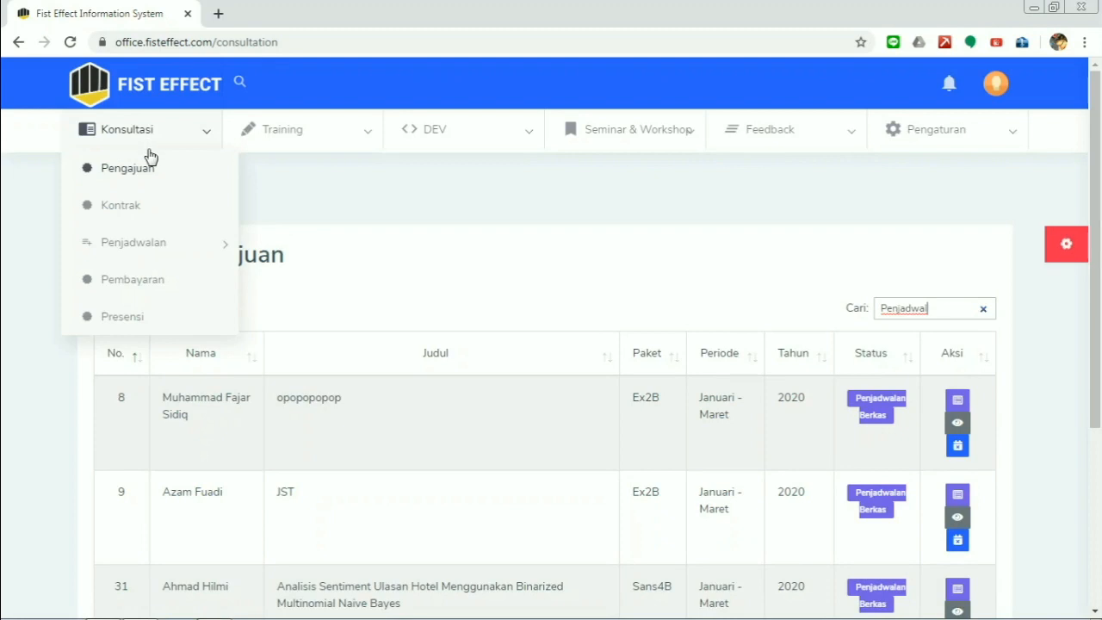
- Open the Konsultasi Kontrak list and scroll through its 26 contracts
click(166, 217)
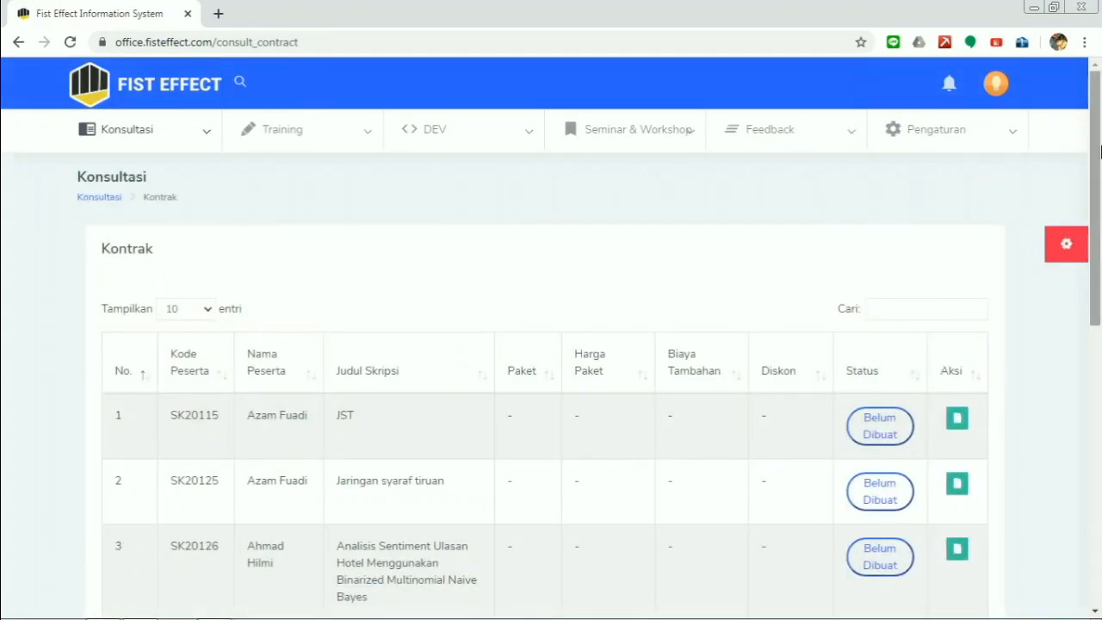
drag(1101, 152, 1099, 362)
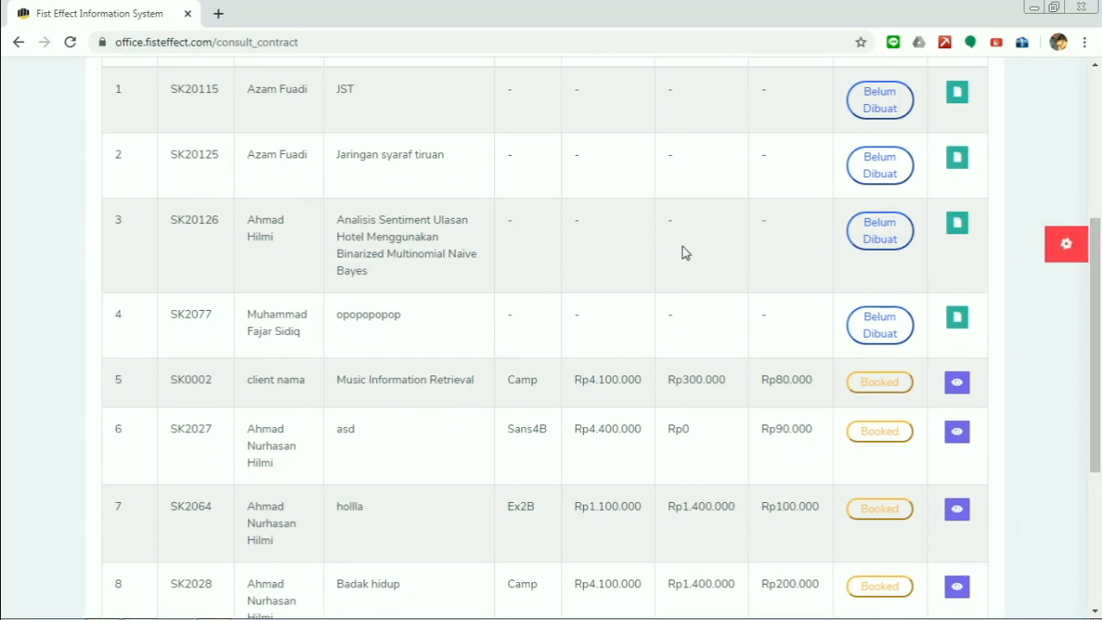
scroll(686, 250, up, 1)
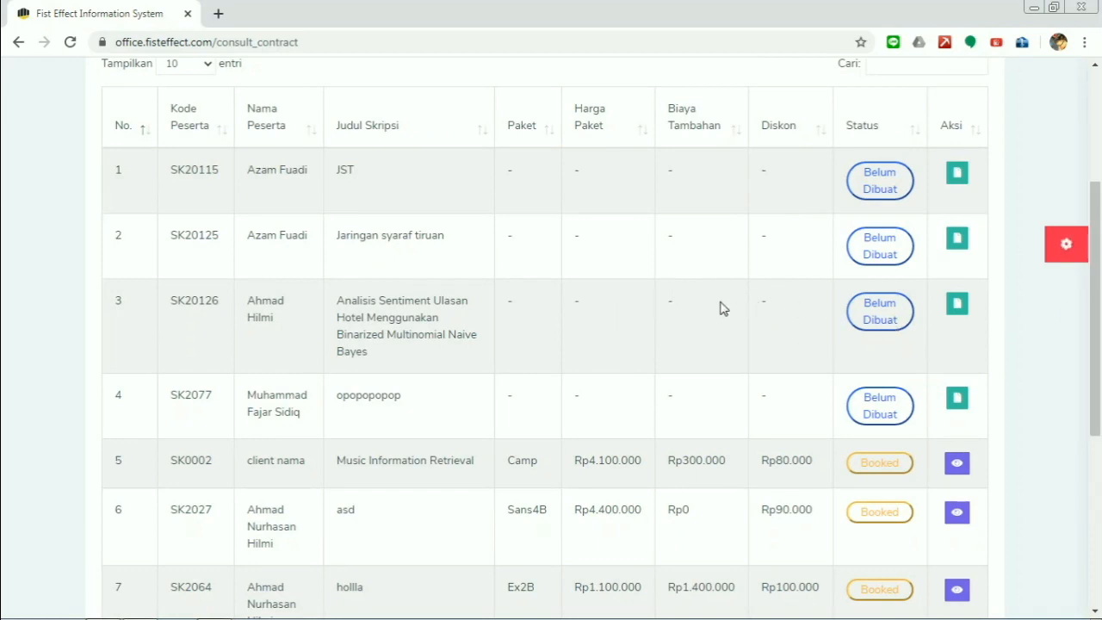
scroll(725, 302, down, 1)
drag(1098, 313, 1100, 446)
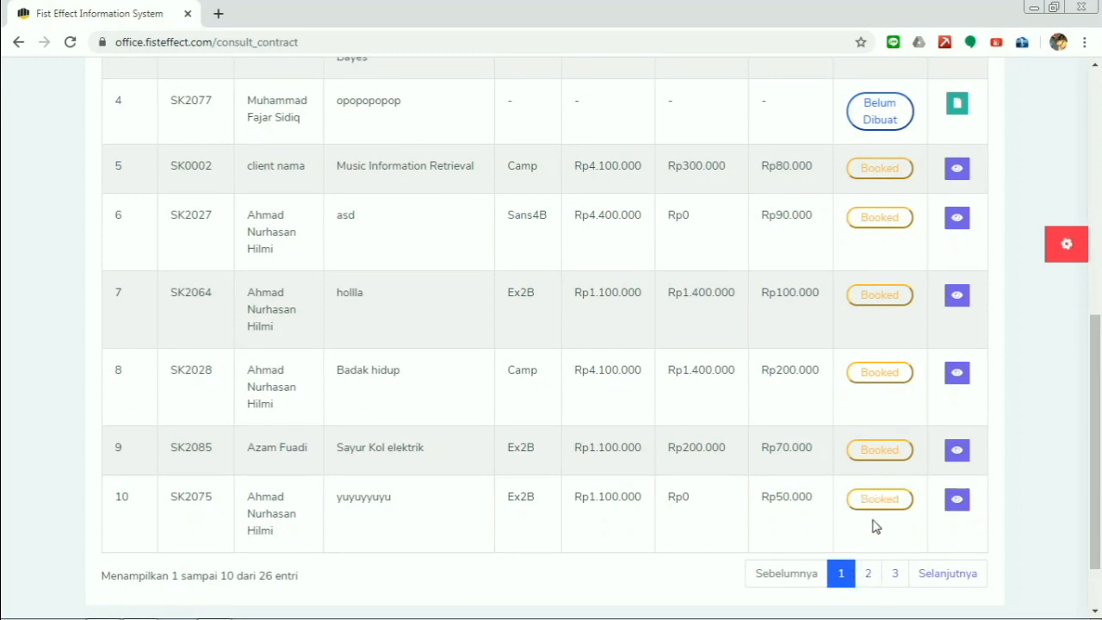
- Switch between contract pages 1 and 3 and inspect the SK20126 row's details
click(894, 575)
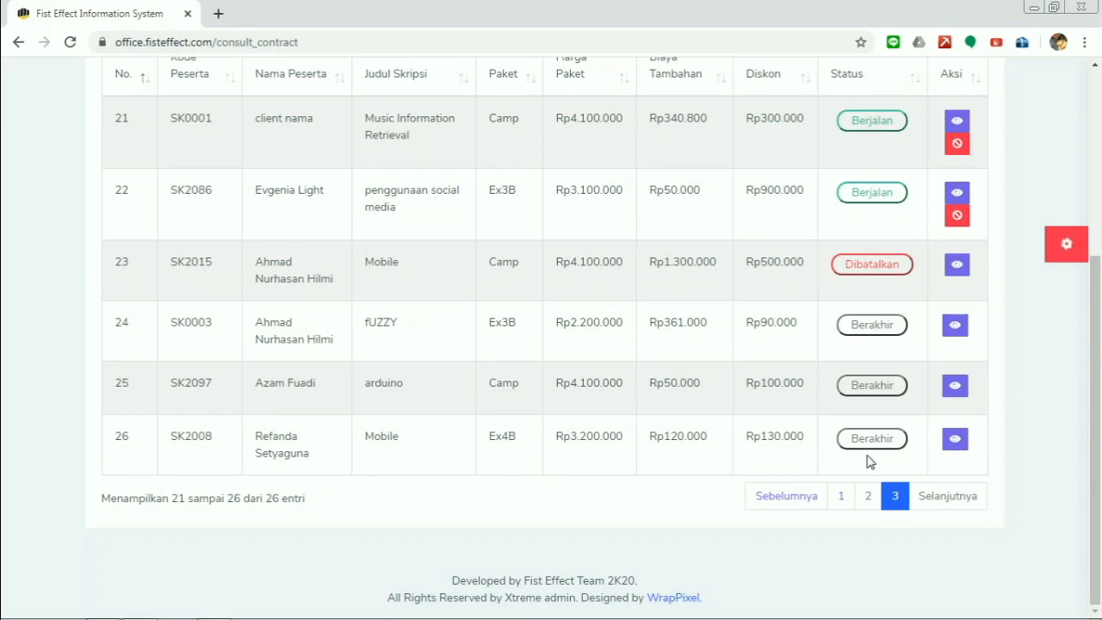
click(841, 496)
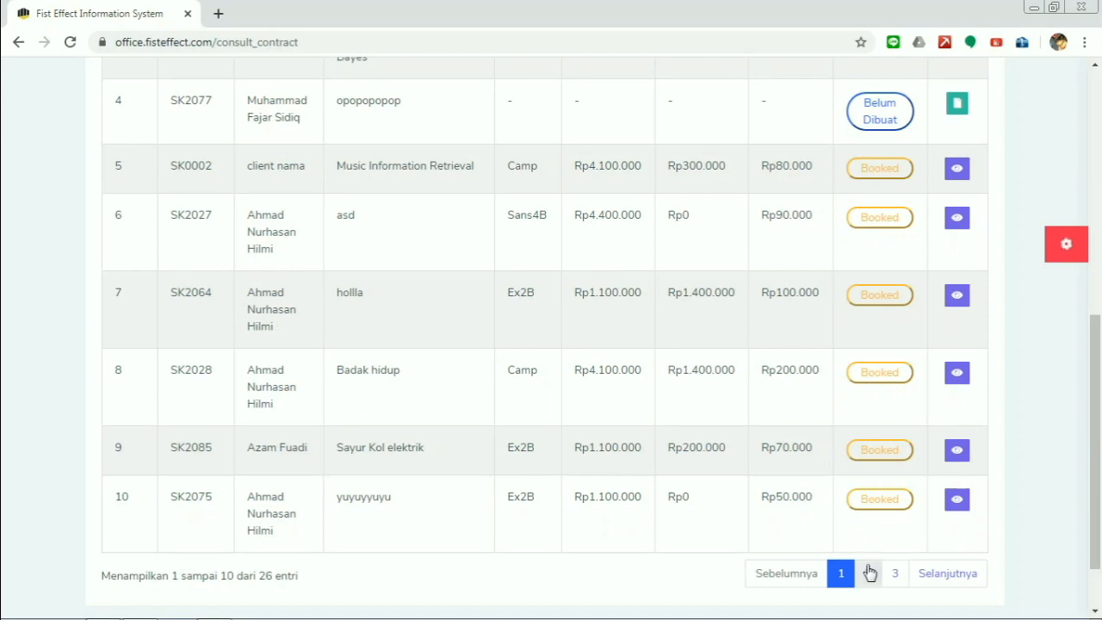
click(896, 574)
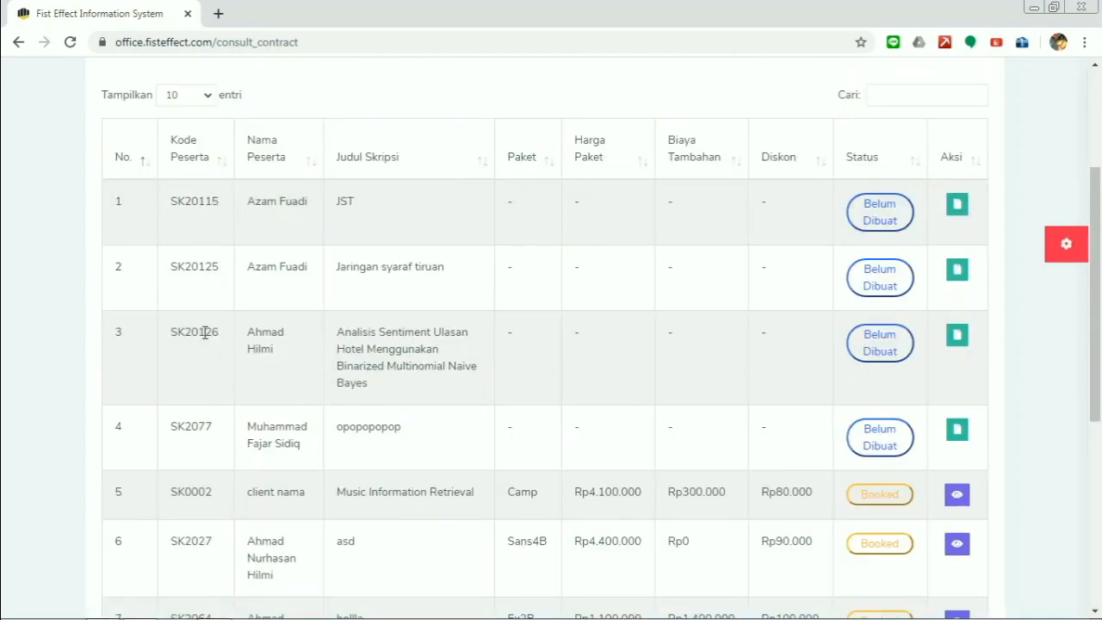
drag(169, 335, 419, 384)
click(418, 384)
drag(248, 337, 280, 352)
click(348, 345)
- Start the row-3 contract with Sans4B package, desktop resource, Sistem Cerdas base app and 100000 discount
click(964, 344)
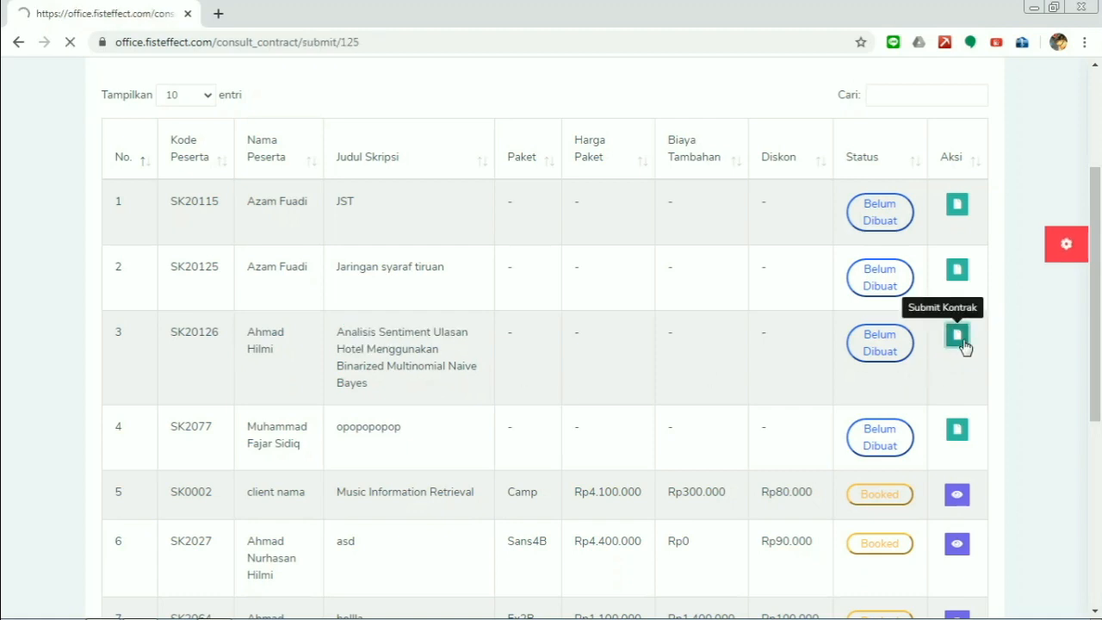
scroll(541, 244, down, 1)
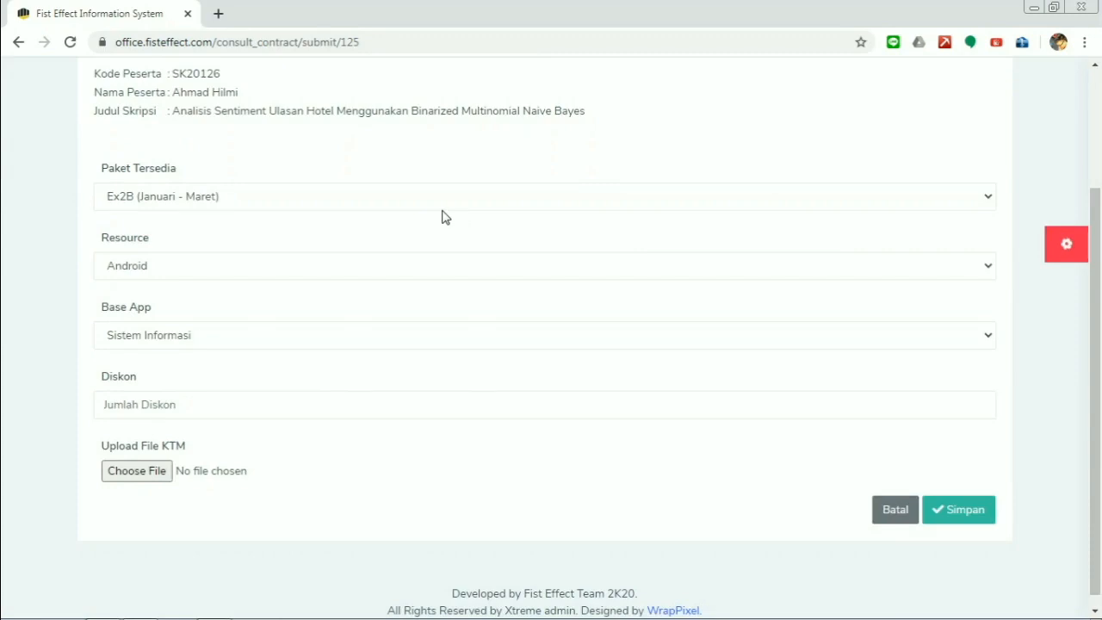
click(335, 199)
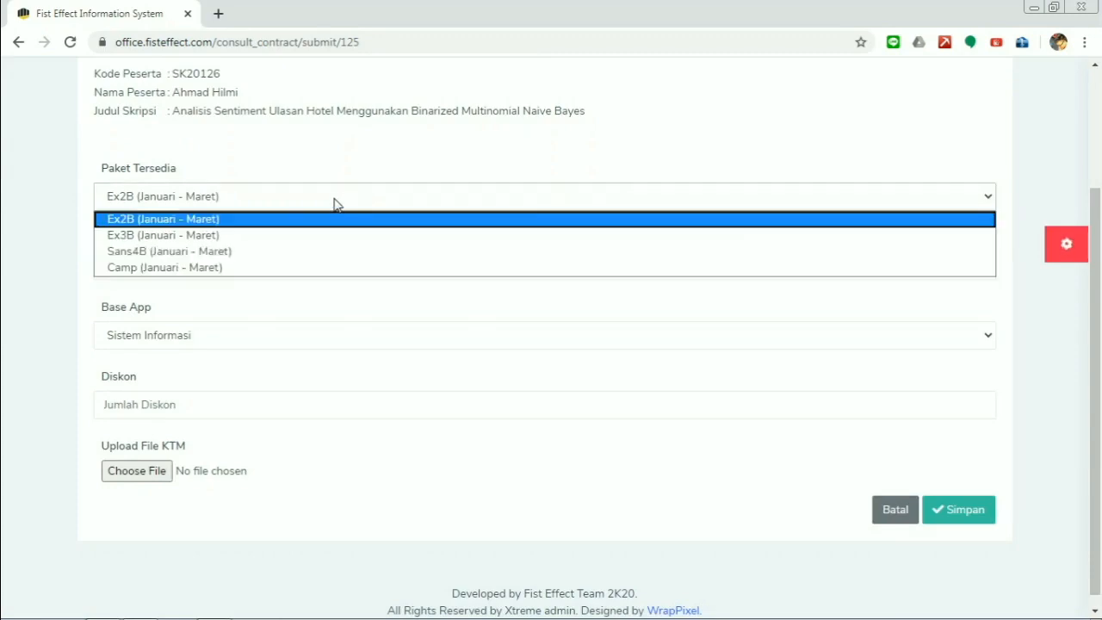
click(315, 259)
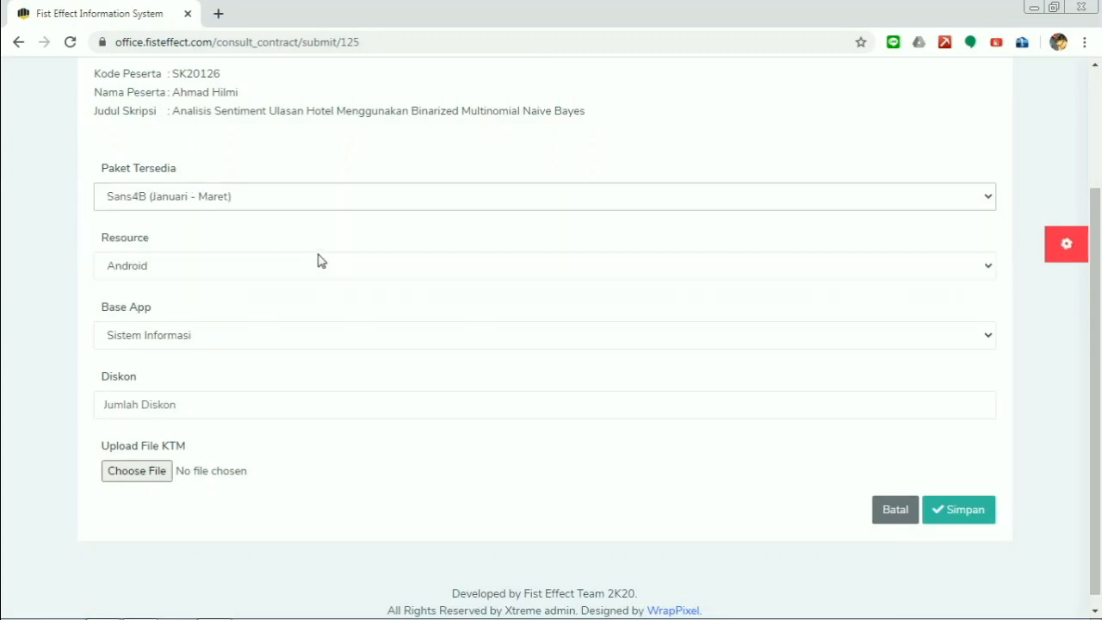
click(229, 266)
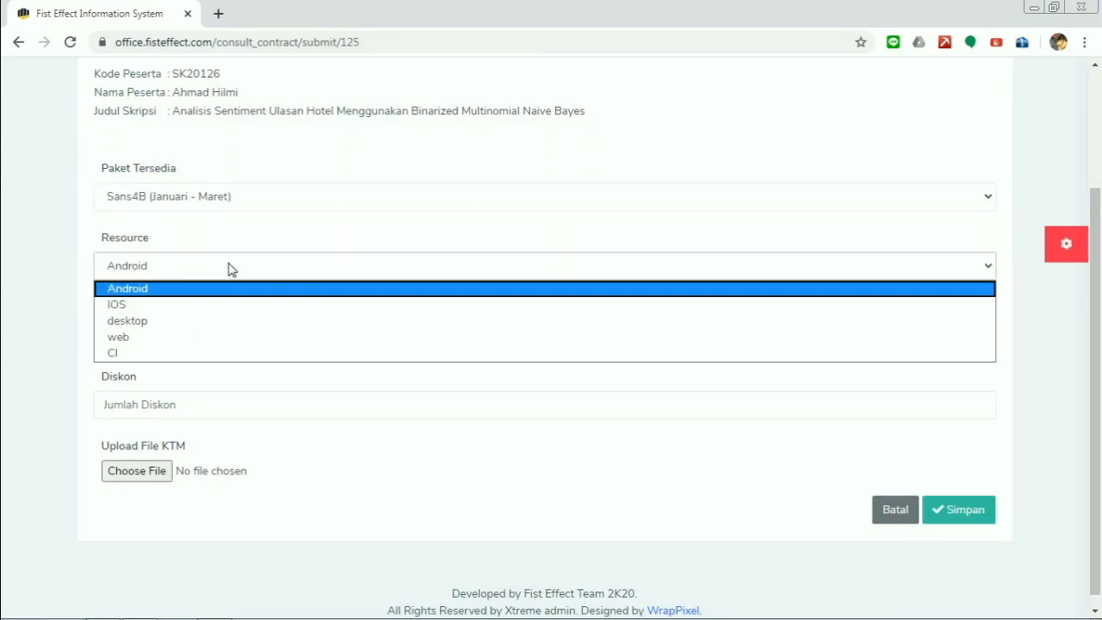
click(224, 322)
click(210, 347)
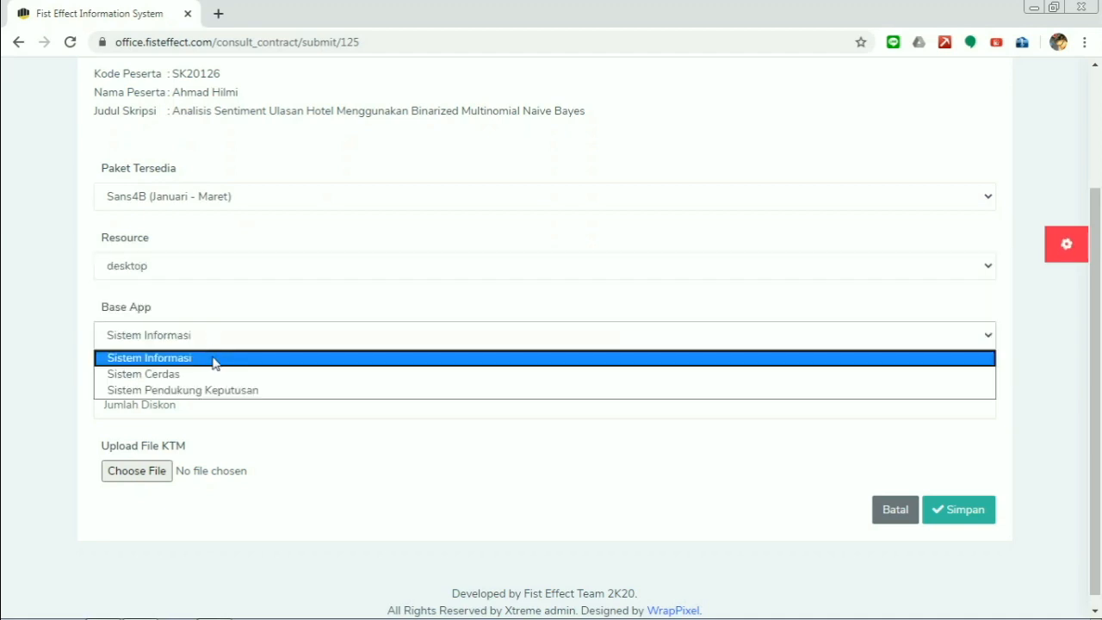
click(217, 375)
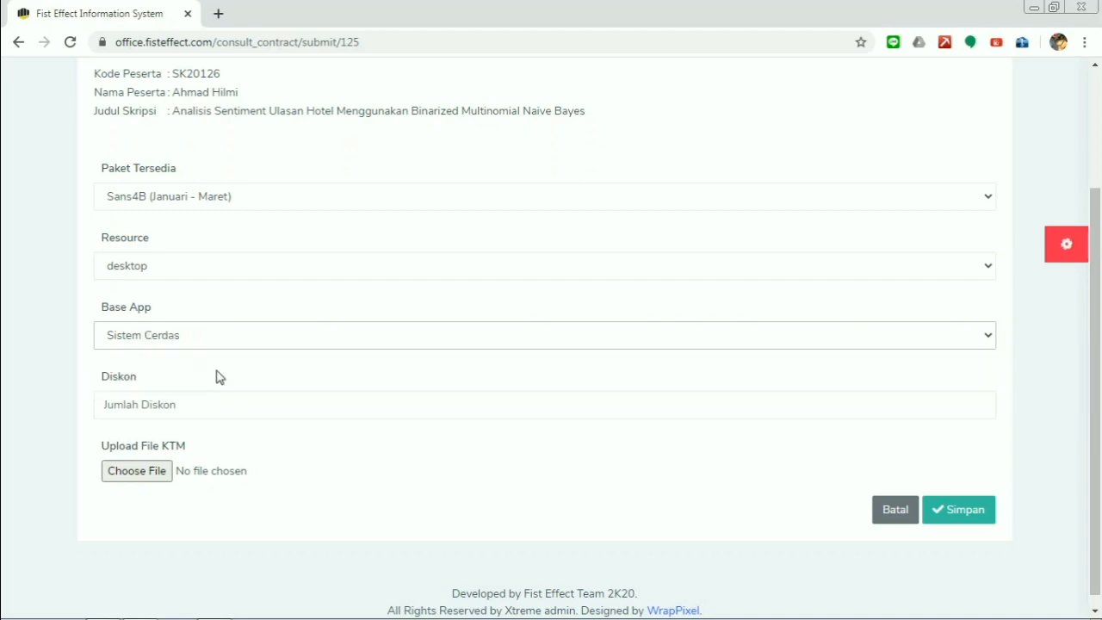
click(320, 402)
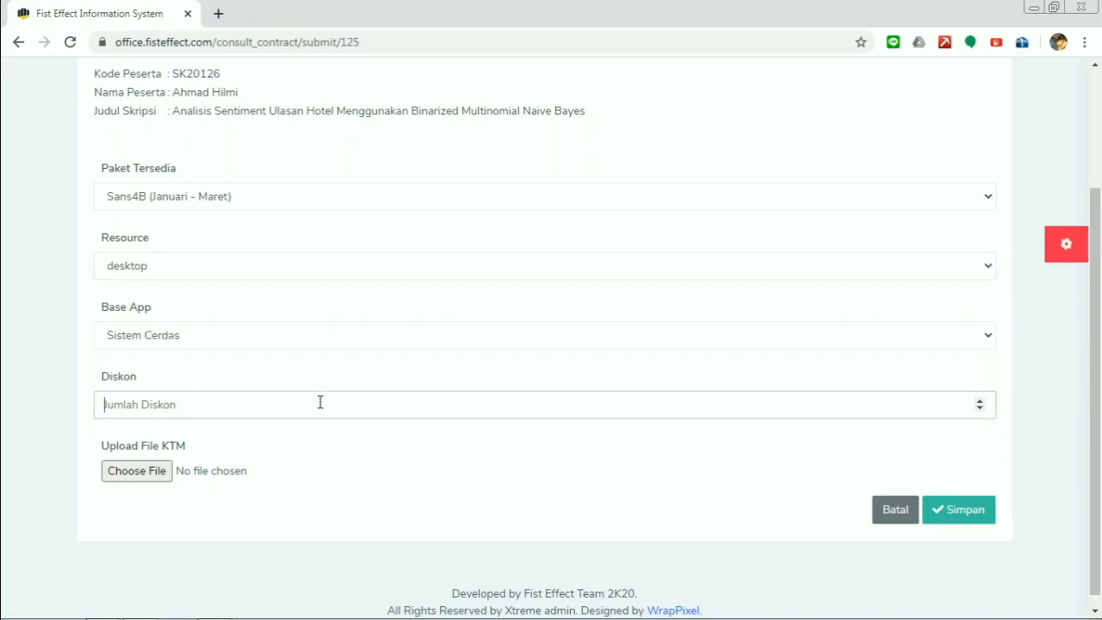
text(100000)
- Attach the student's KTM image from the DATA drive and save the contract
click(146, 487)
scroll(124, 215, down, 1)
click(243, 229)
scroll(244, 231, down, 2)
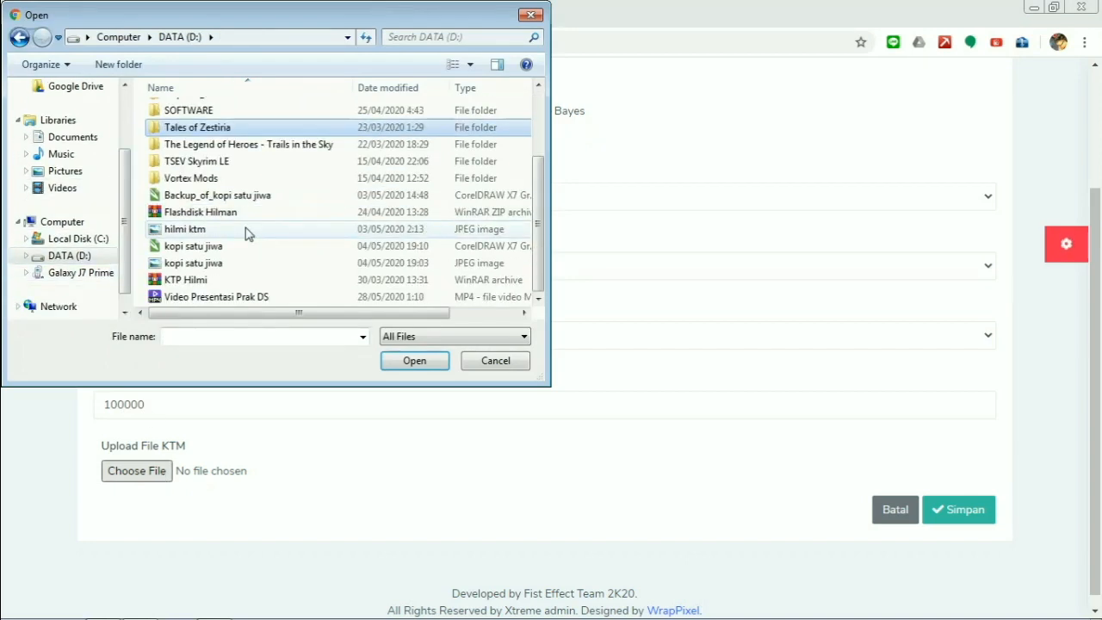
click(188, 230)
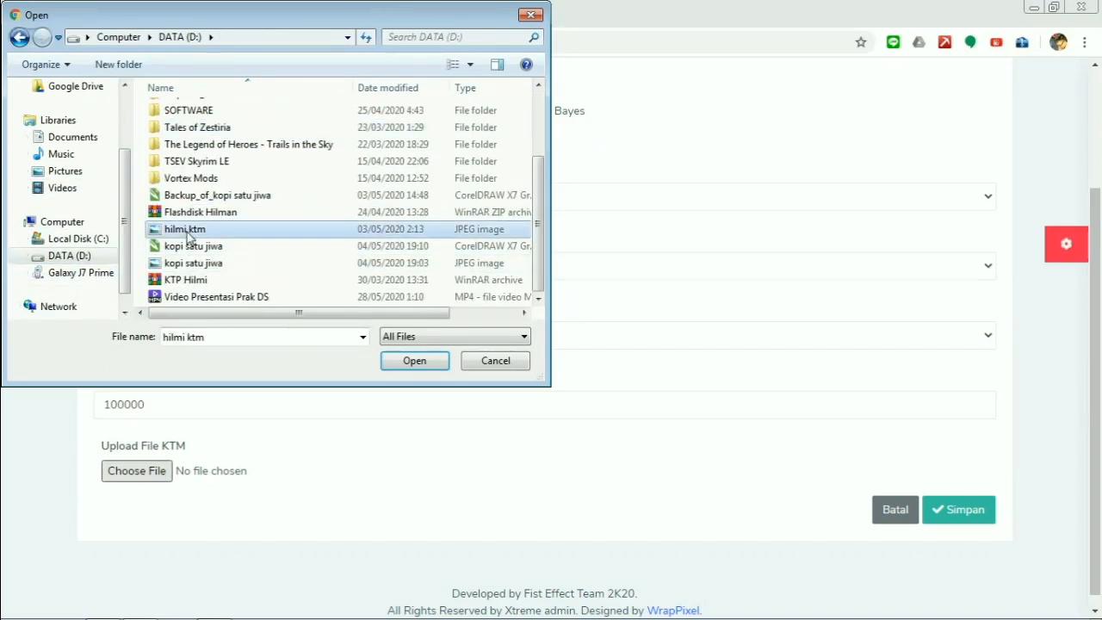
click(406, 360)
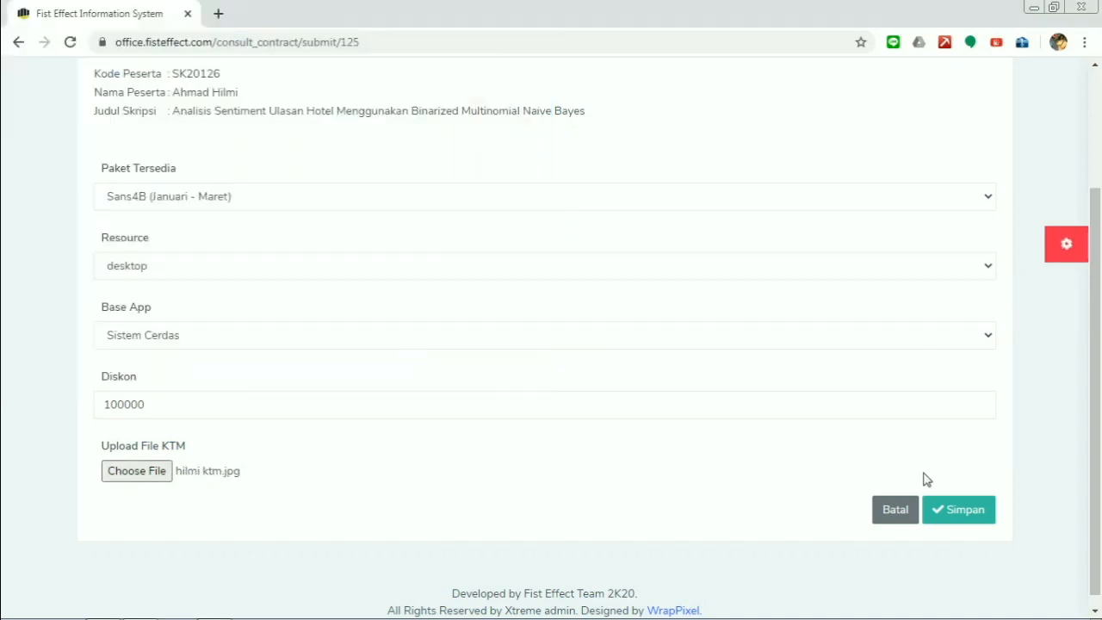
scroll(826, 473, up, 1)
click(959, 592)
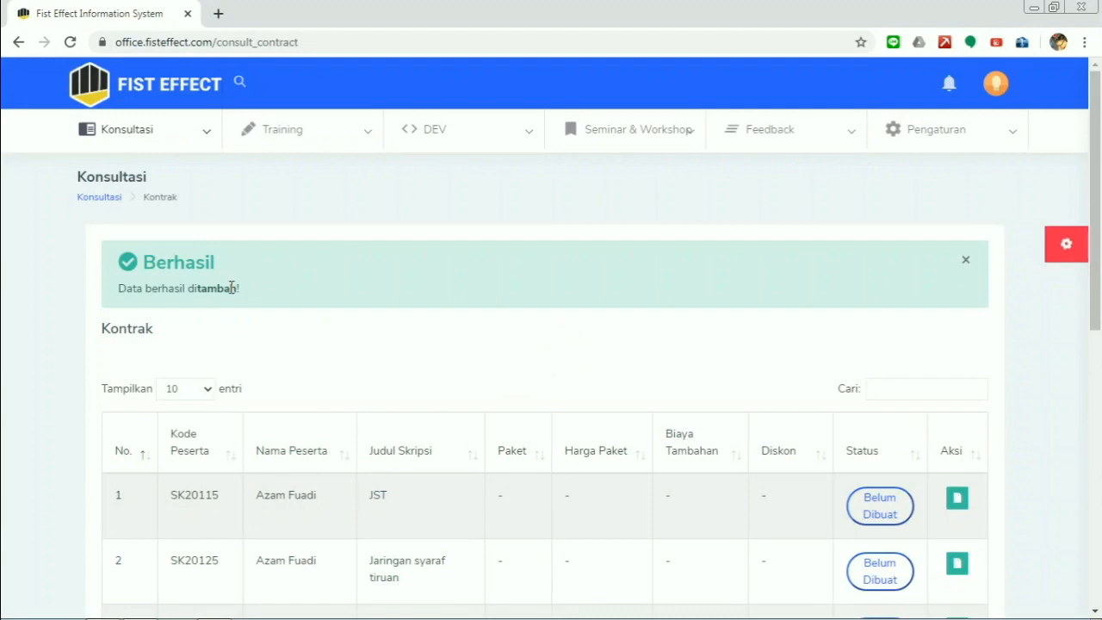
click(965, 260)
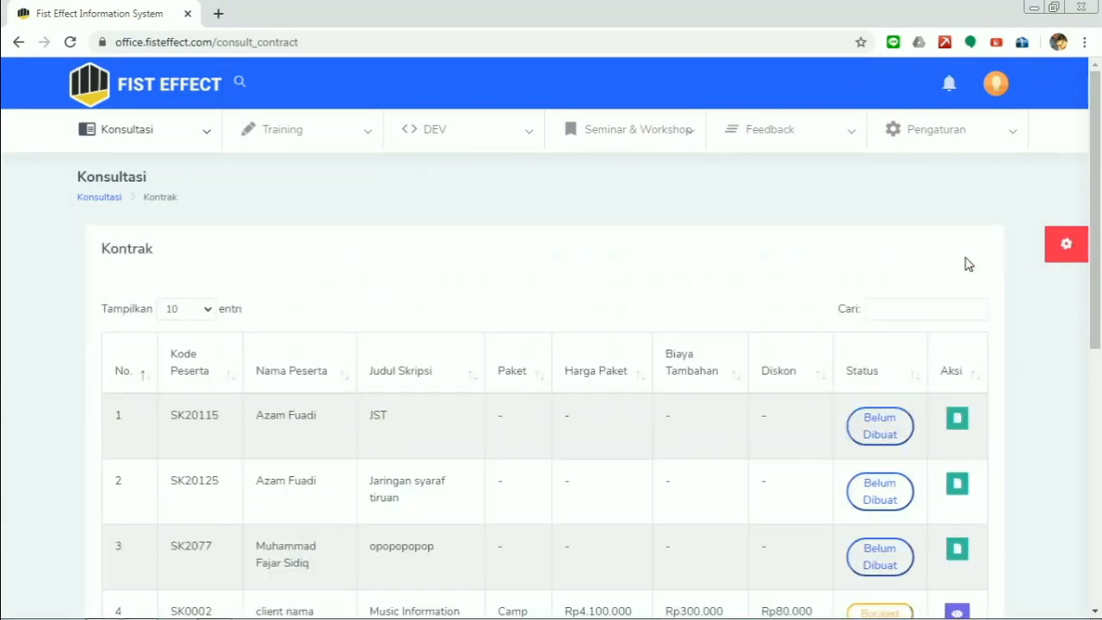
scroll(965, 260, down, 2)
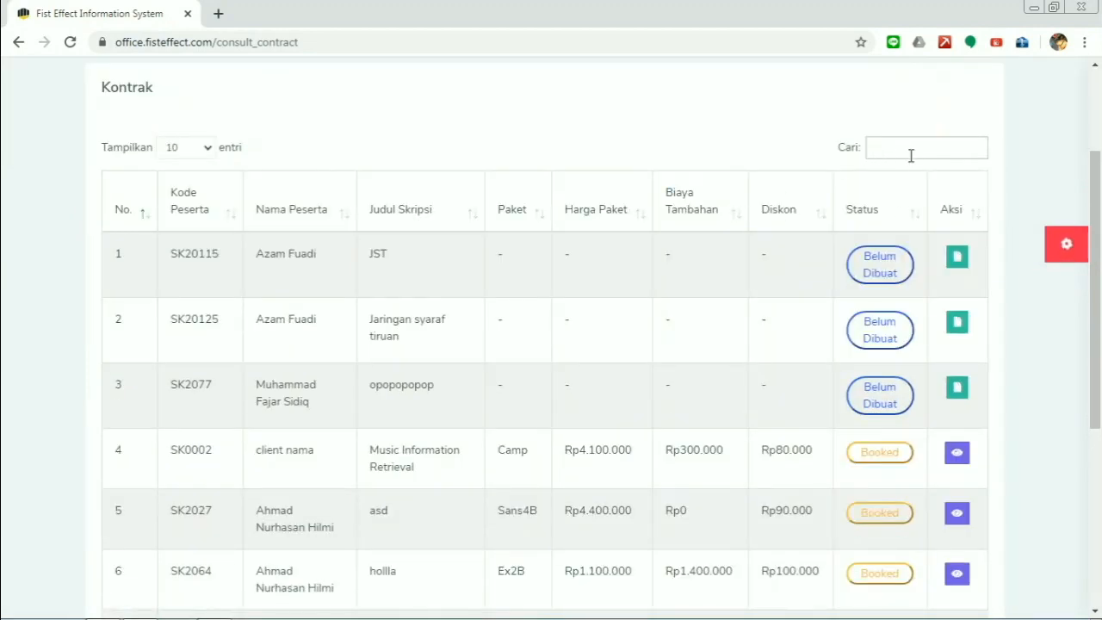
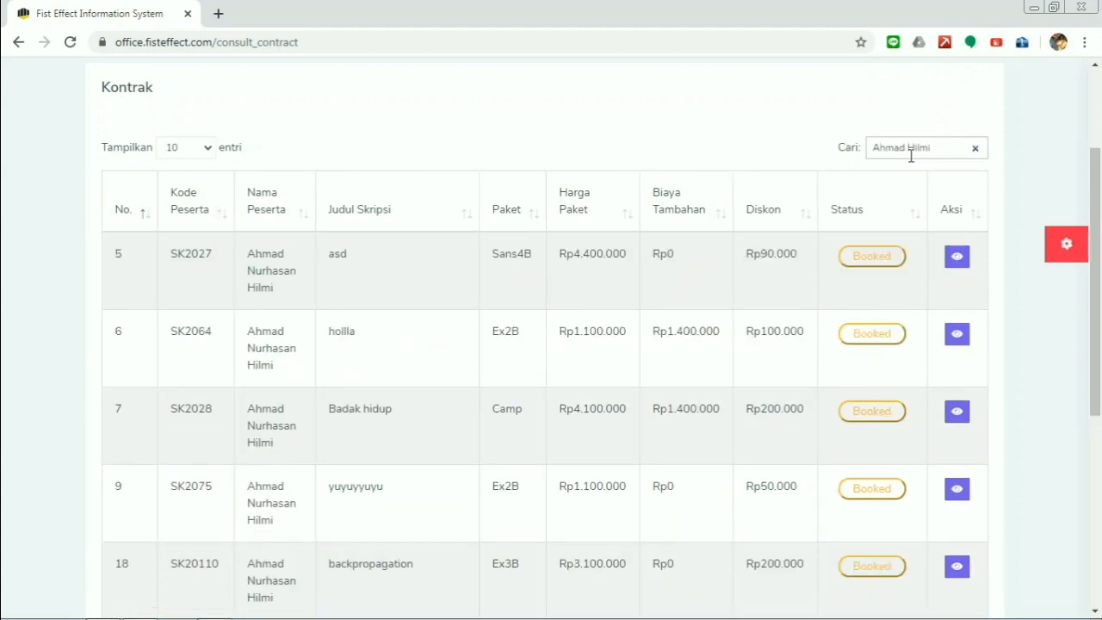
drag(1099, 194, 1099, 348)
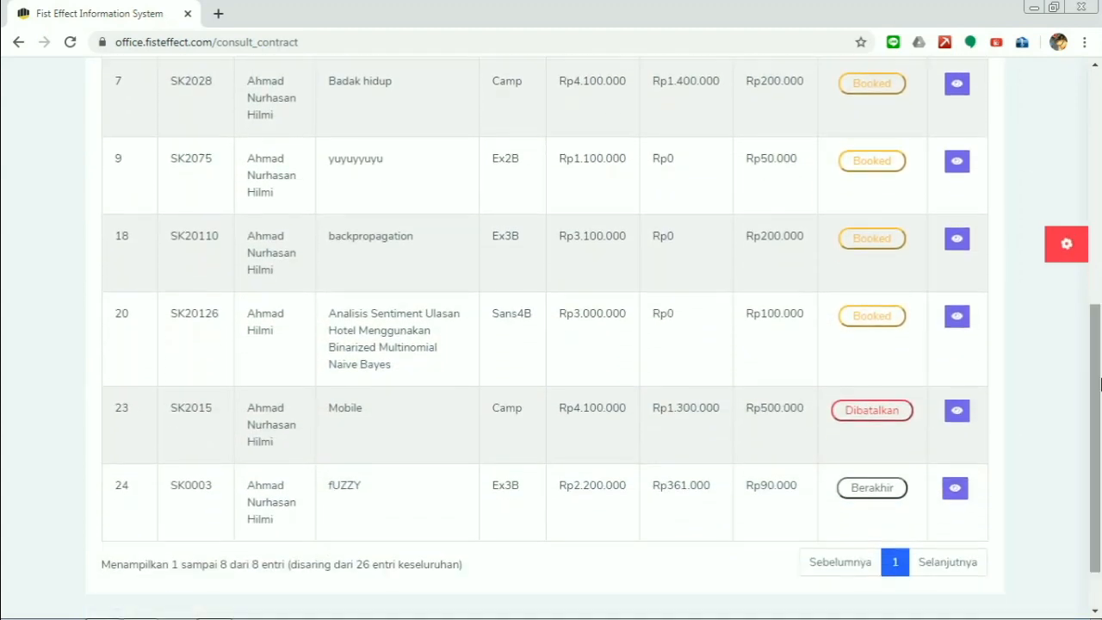
drag(141, 307, 789, 354)
click(820, 333)
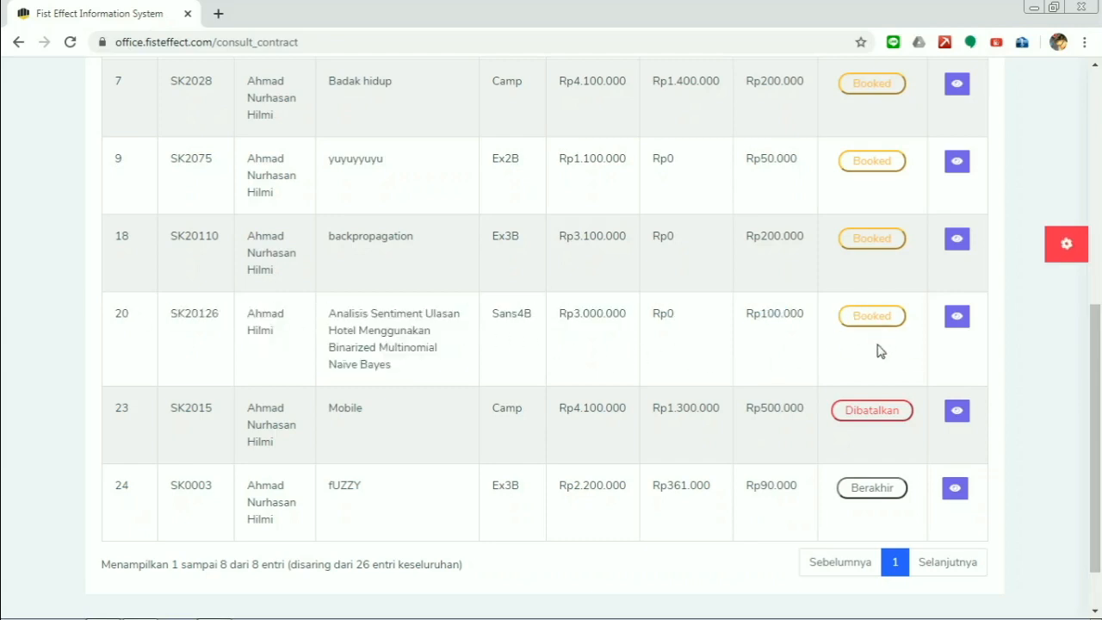
click(963, 322)
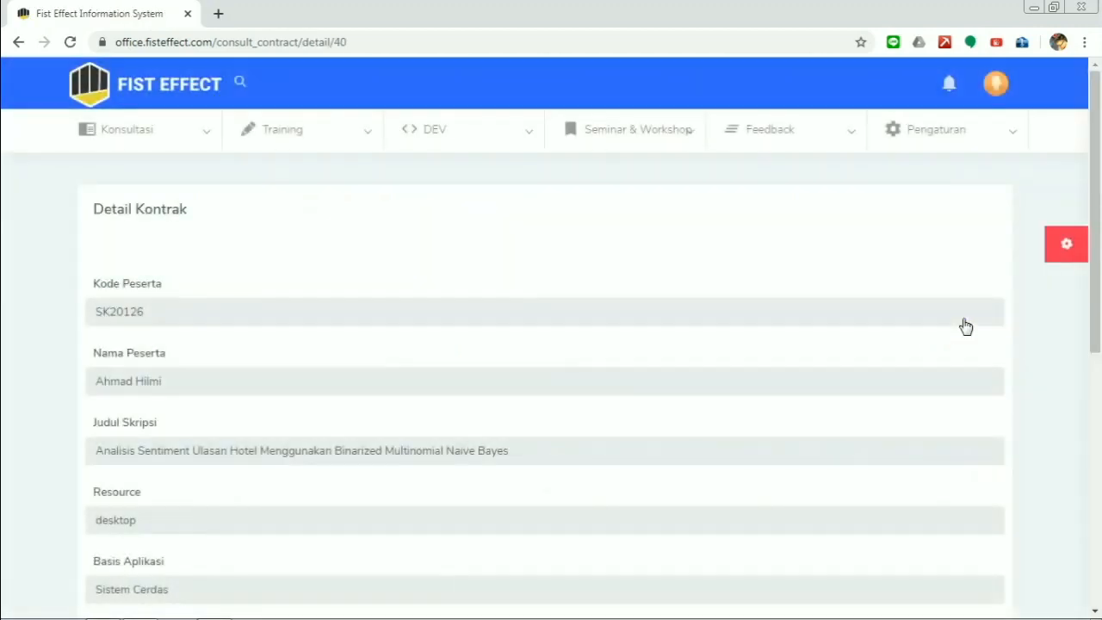
- Edit contract SK20126 to use the web resource instead of desktop and save
drag(1096, 242, 1100, 406)
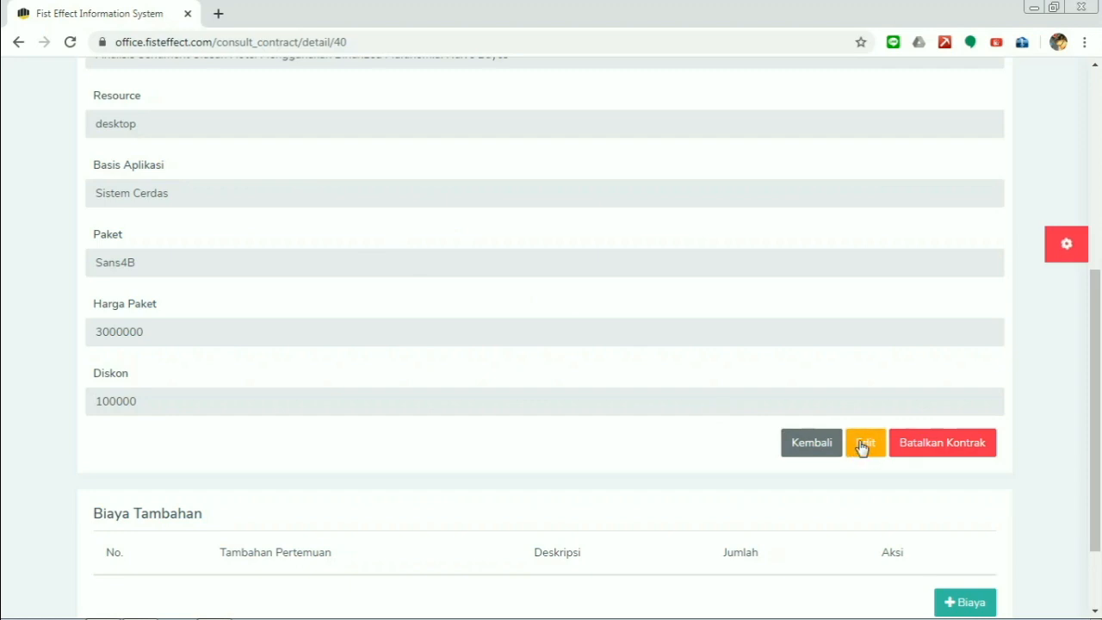
scroll(486, 397, up, 1)
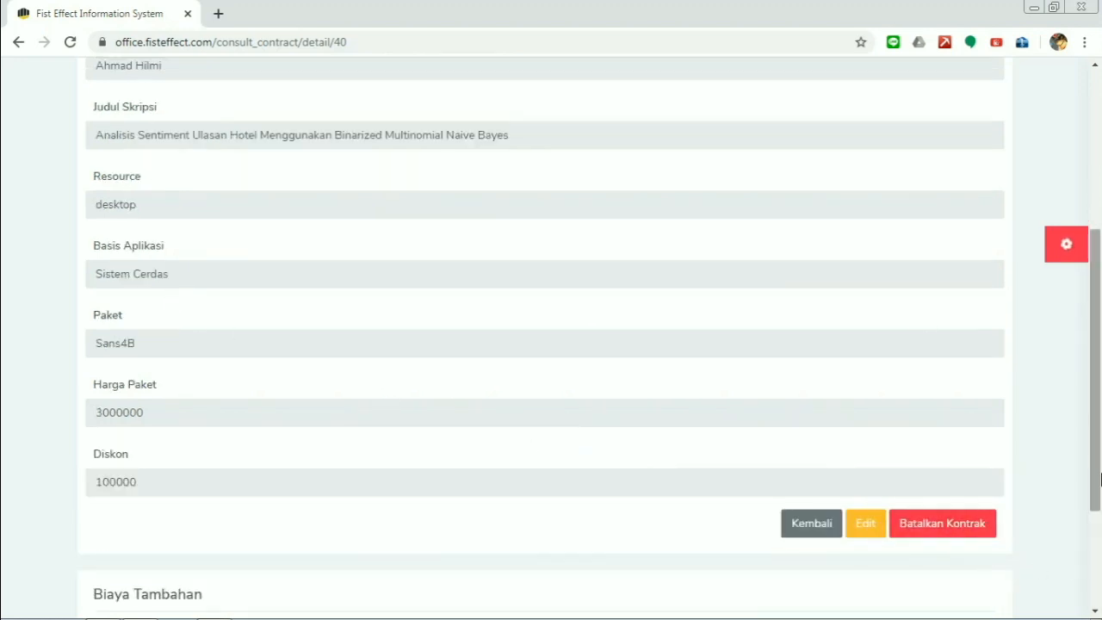
drag(1099, 437, 1097, 435)
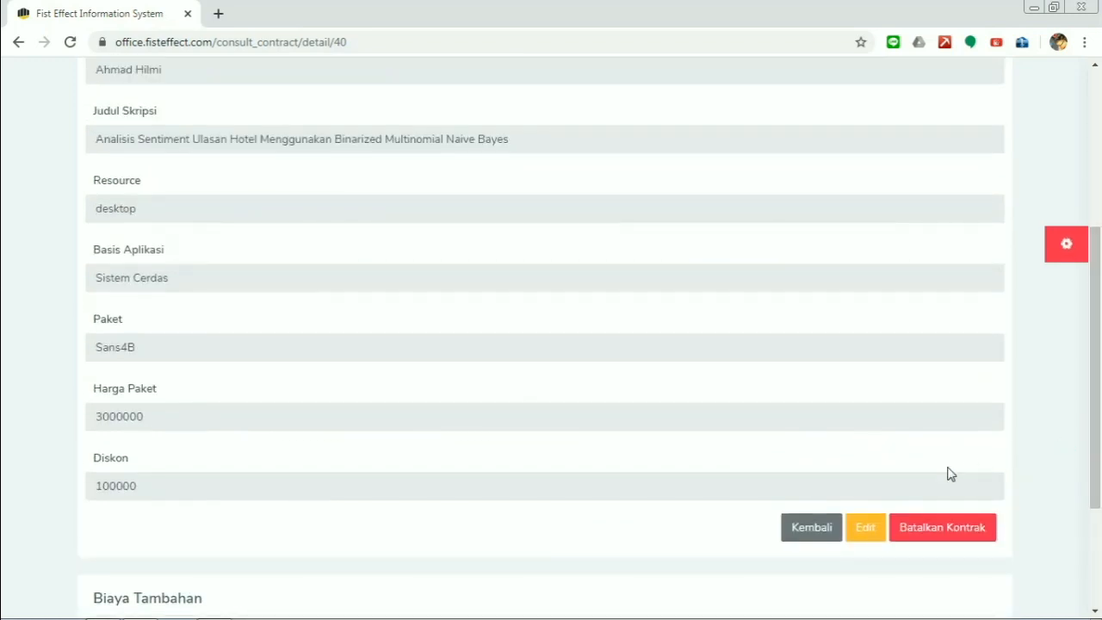
click(858, 531)
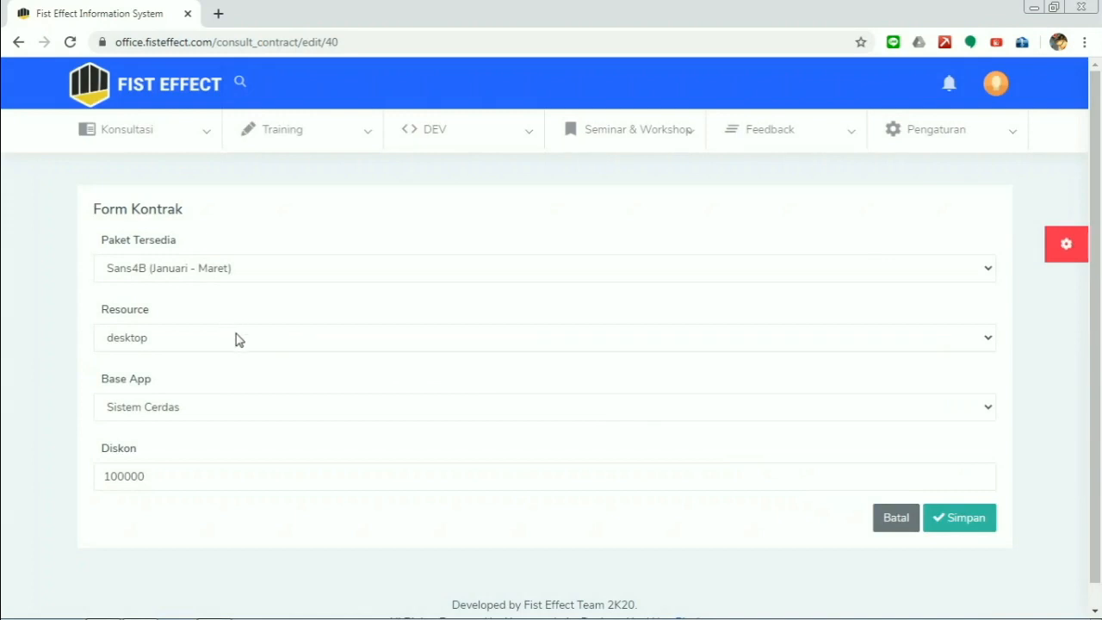
click(238, 337)
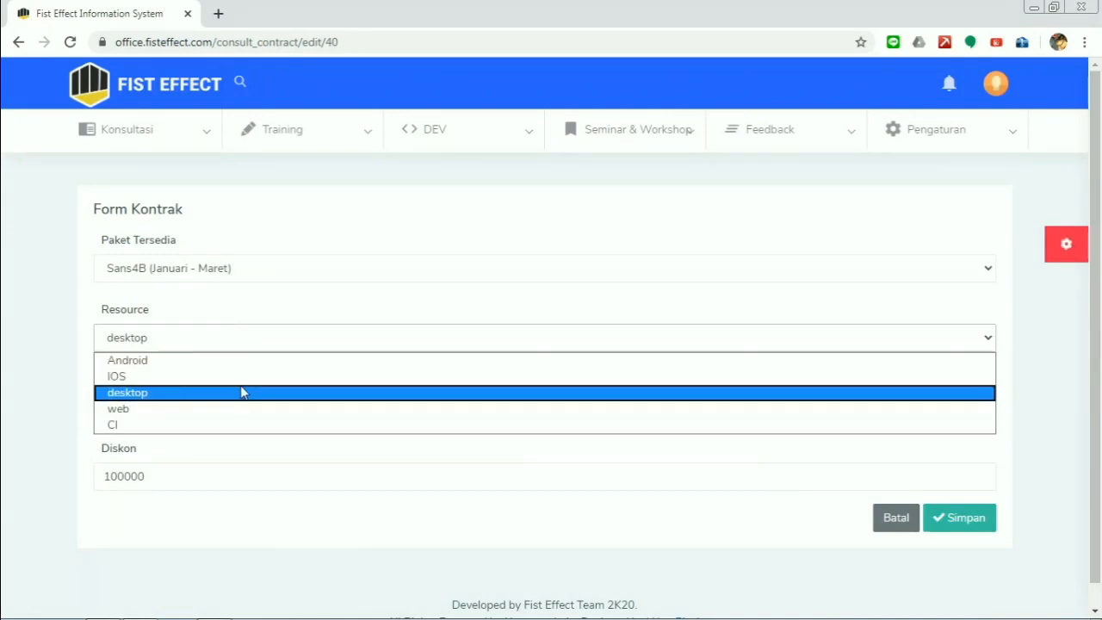
click(254, 410)
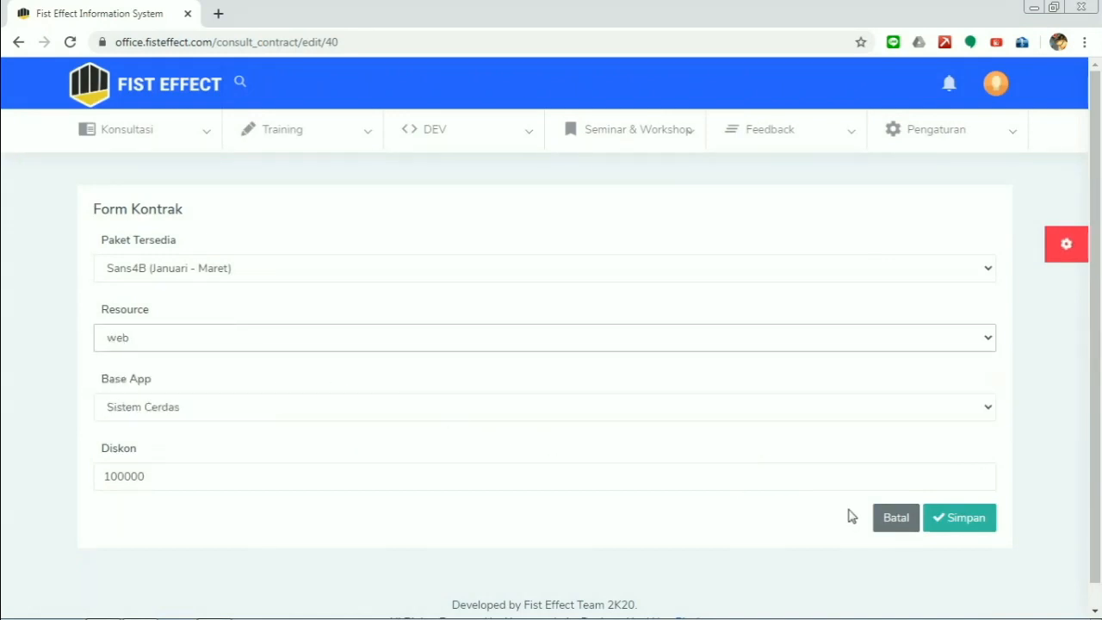
click(952, 525)
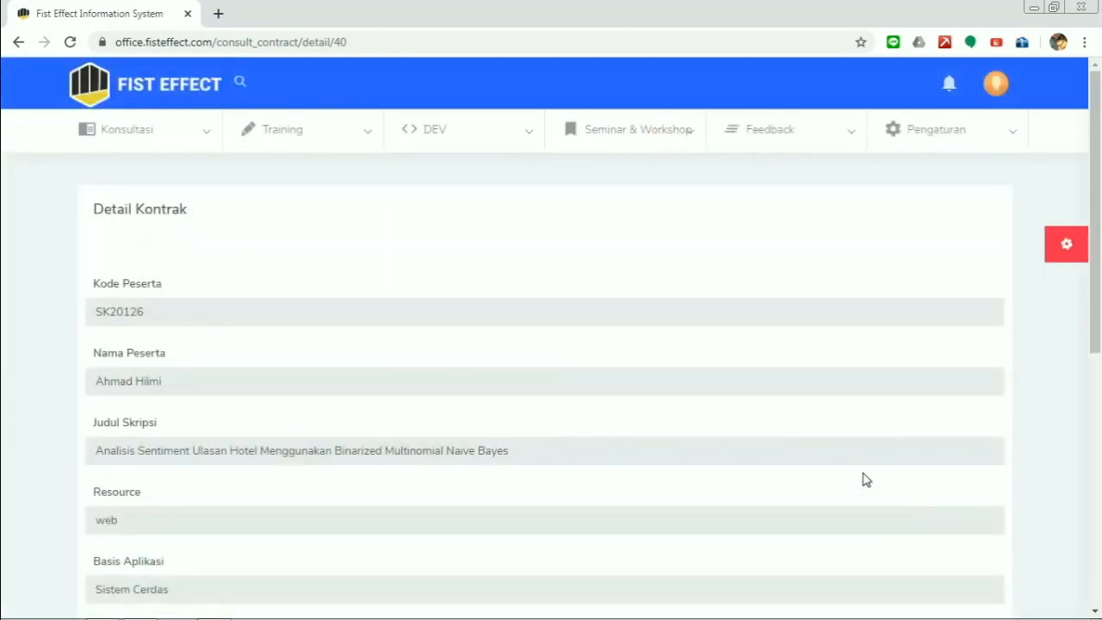
scroll(768, 436, down, 3)
drag(132, 279, 74, 283)
click(167, 288)
scroll(542, 390, down, 3)
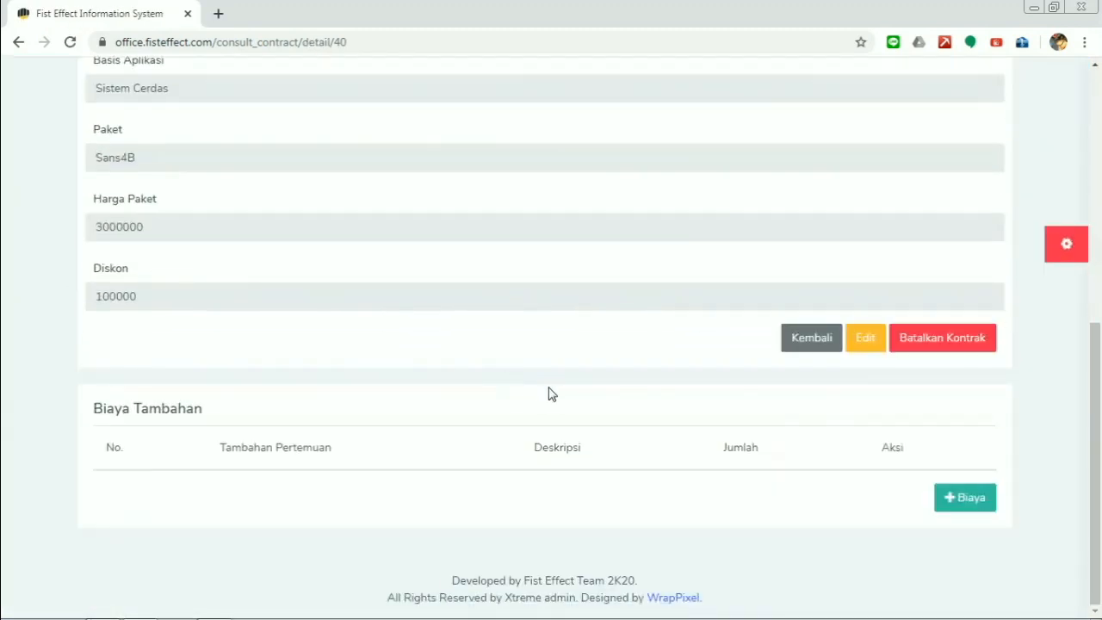
- Cancel the SK20126 contract, then find its row on page 3 of the contract list
click(948, 339)
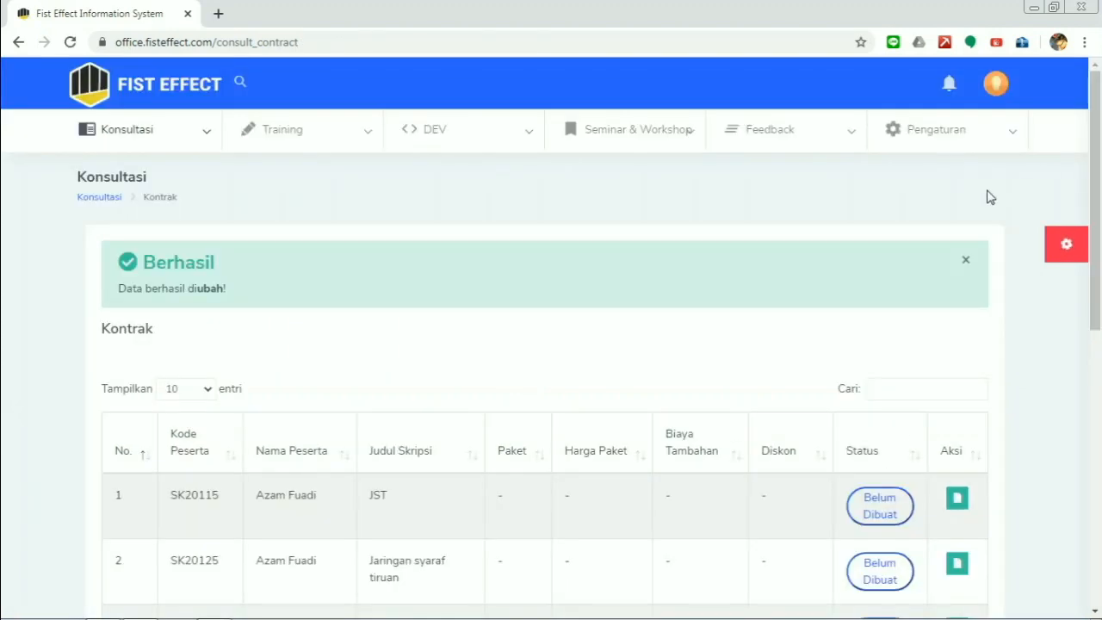
click(965, 257)
drag(1093, 303, 1090, 562)
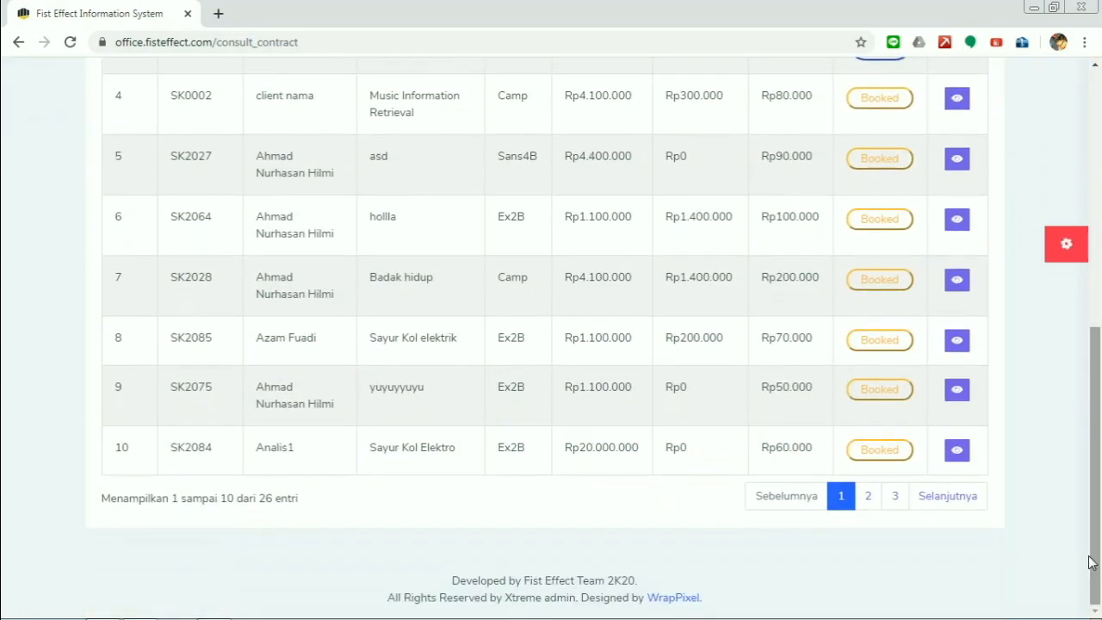
click(893, 497)
scroll(620, 396, up, 3)
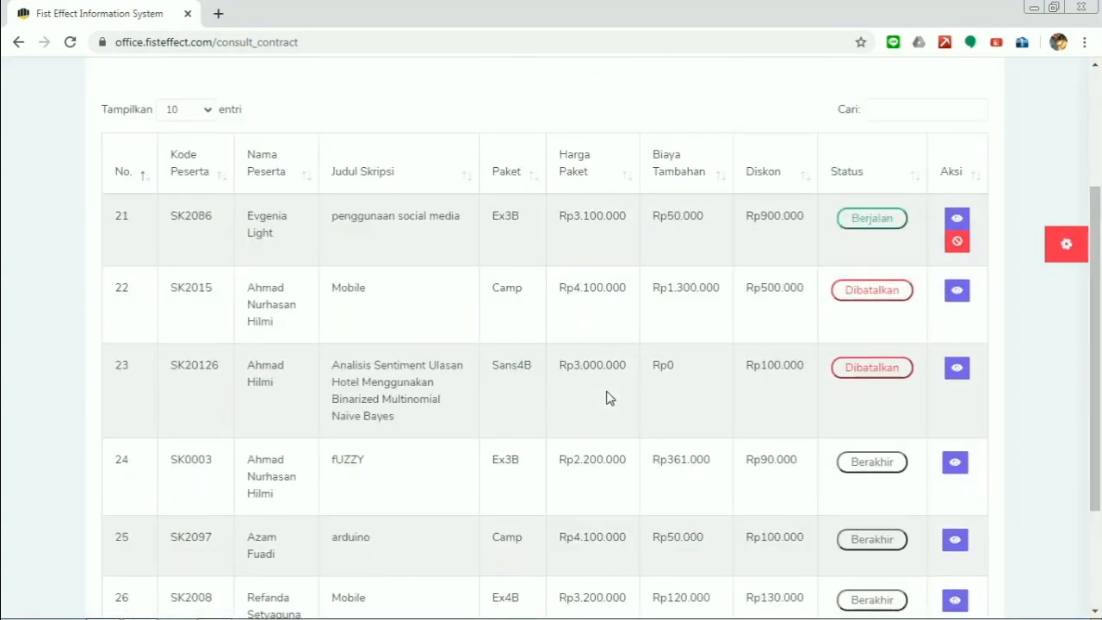
drag(172, 371, 792, 406)
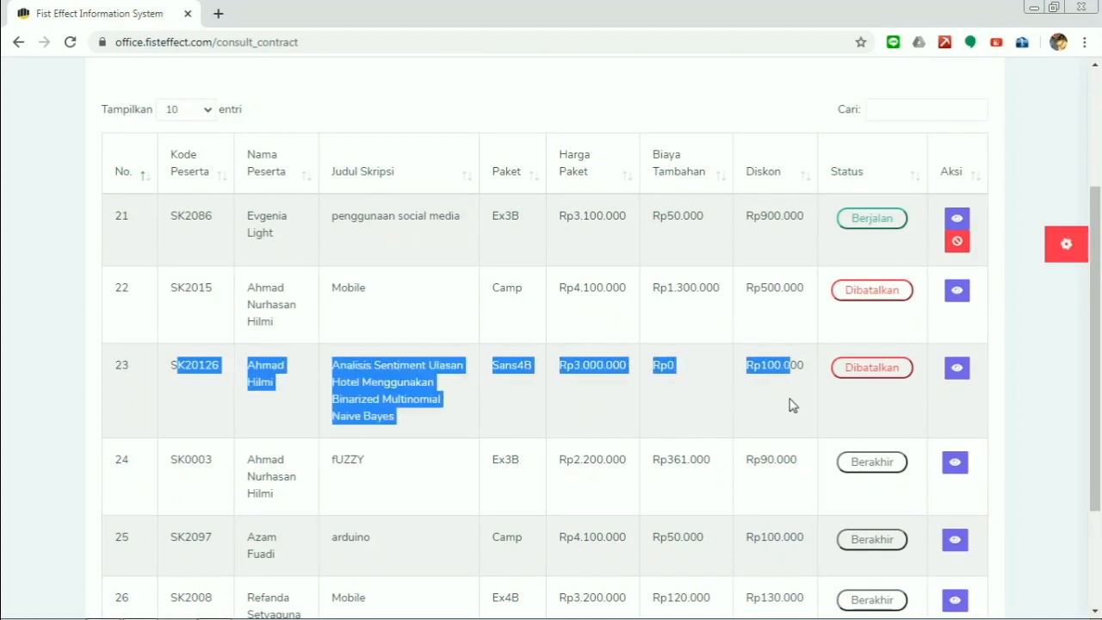
click(792, 405)
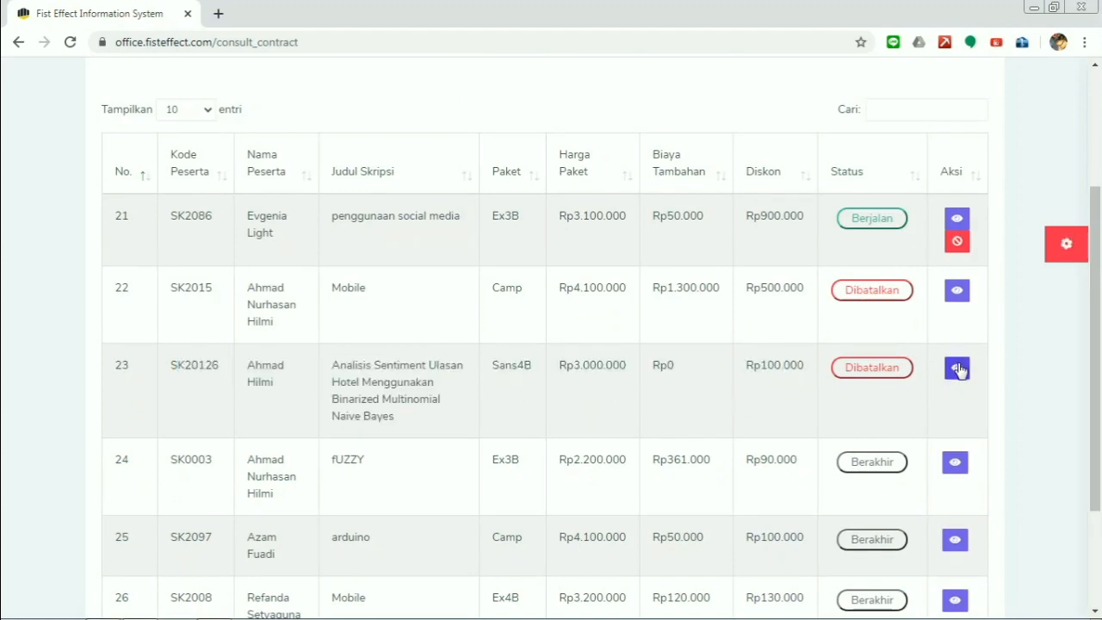
- Reopen the cancelled contract's details and restore it with Pulihkan Kontrak
click(952, 369)
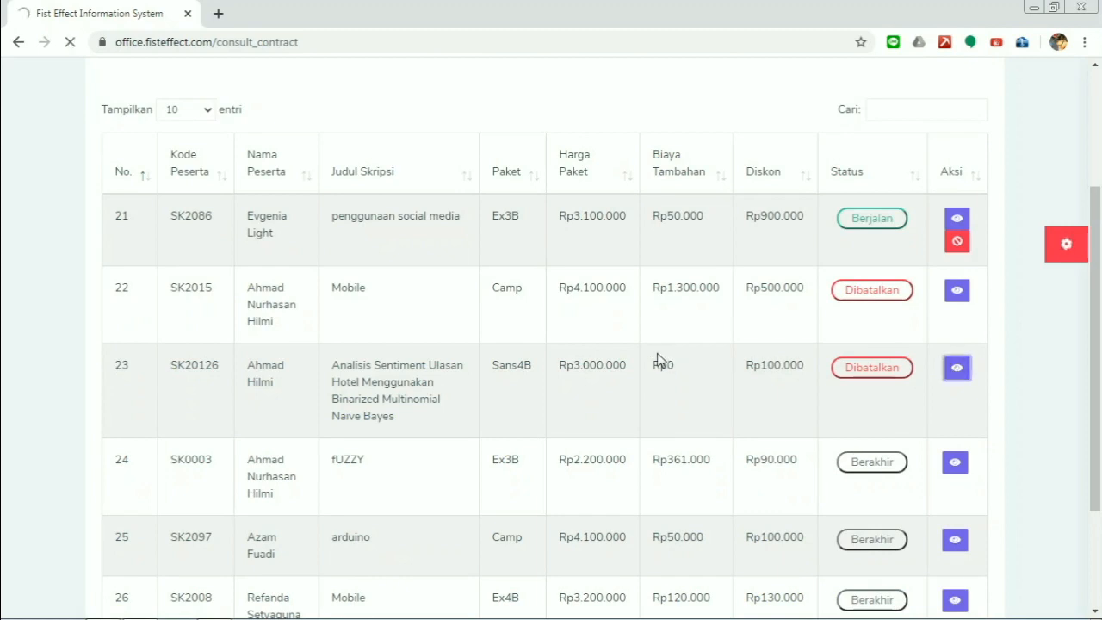
scroll(775, 359, down, 4)
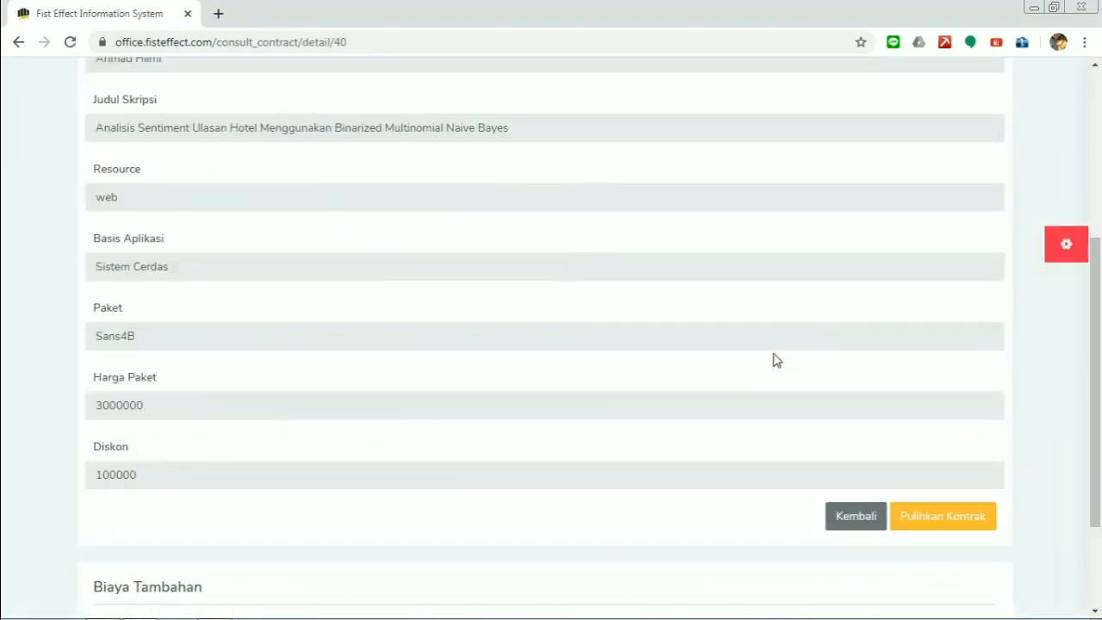
scroll(775, 359, down, 2)
click(914, 373)
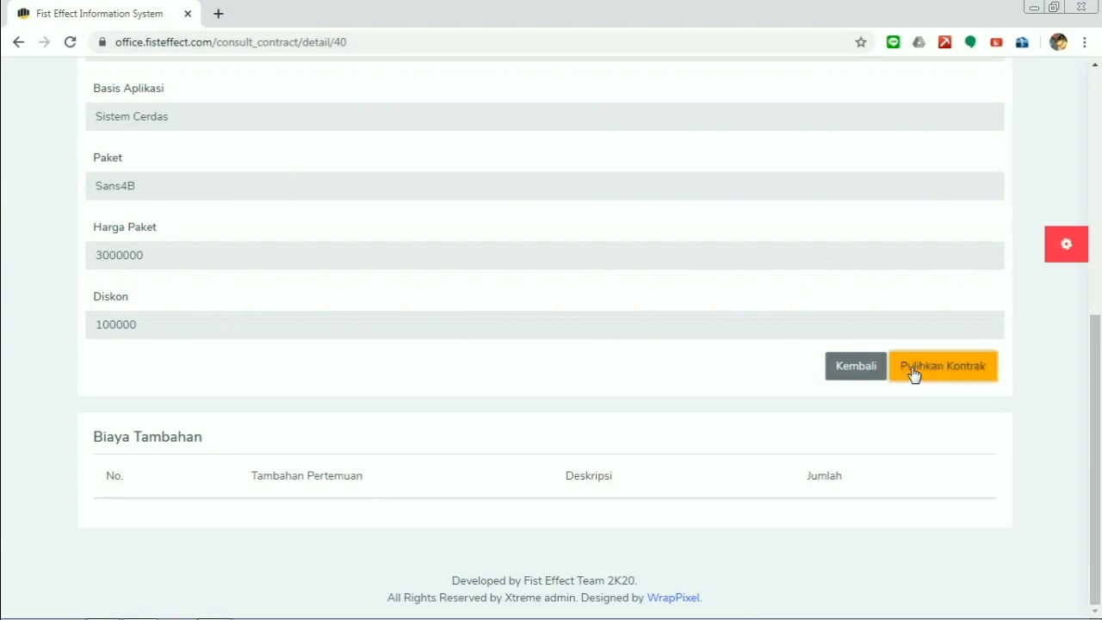
scroll(748, 387, down, 5)
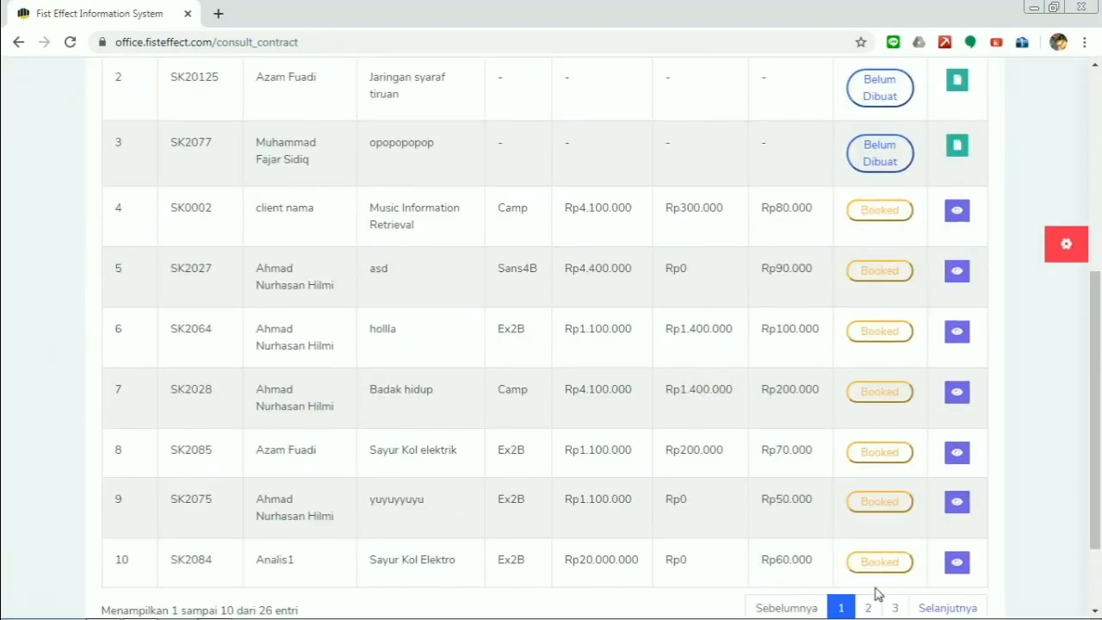
- Search contracts by the student's name and open the hotel review sentiment contract
scroll(832, 383, up, 5)
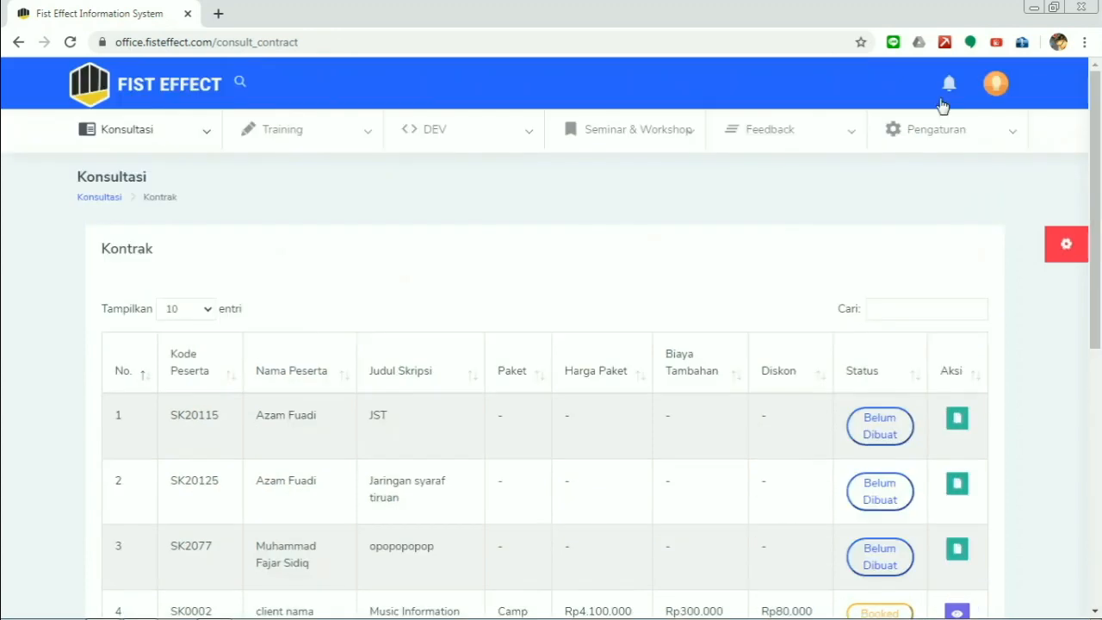
click(888, 312)
text(Ahmad H)
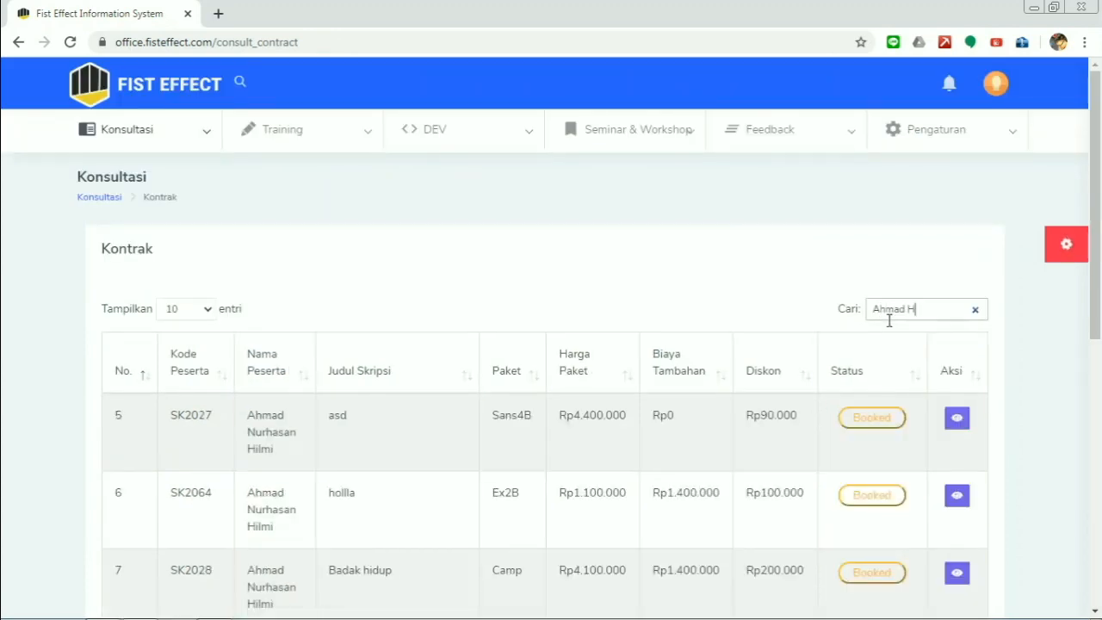
scroll(715, 386, down, 5)
click(960, 415)
scroll(784, 403, down, 4)
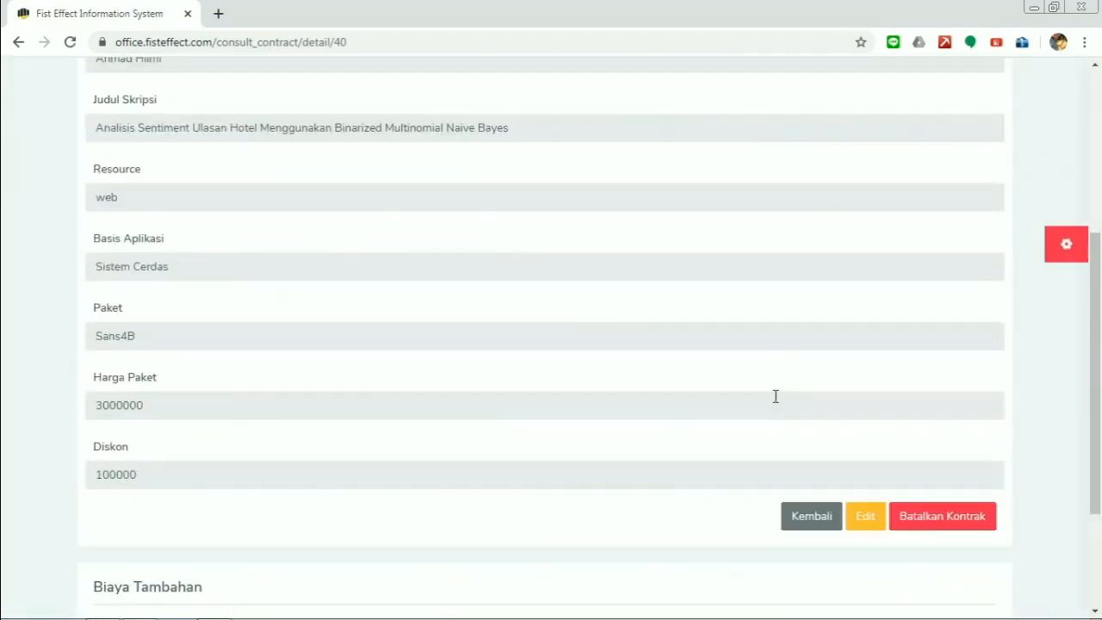
scroll(775, 396, down, 2)
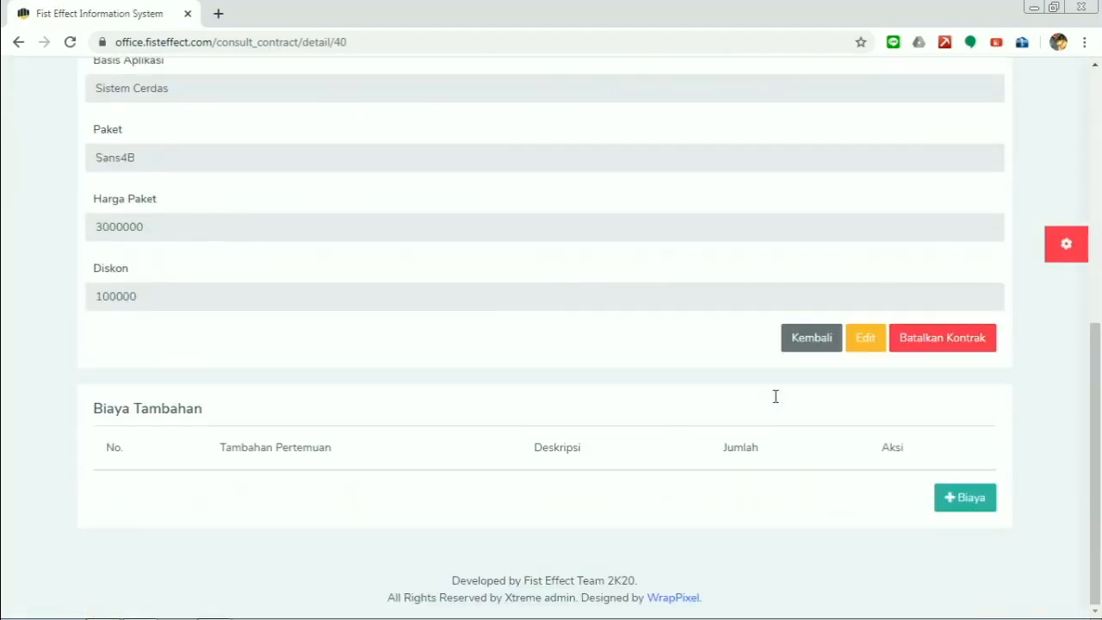
- Add a Biaya Tambahan of 1 meeting, 'Pertemuan Tamabahm', costing Rp200.000
click(944, 498)
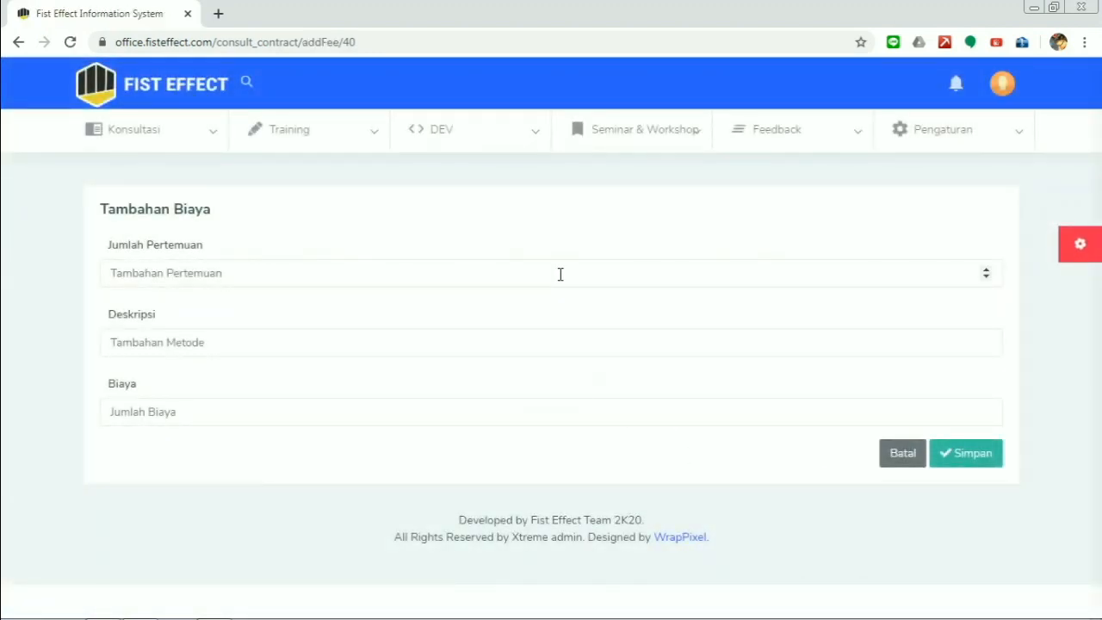
click(559, 274)
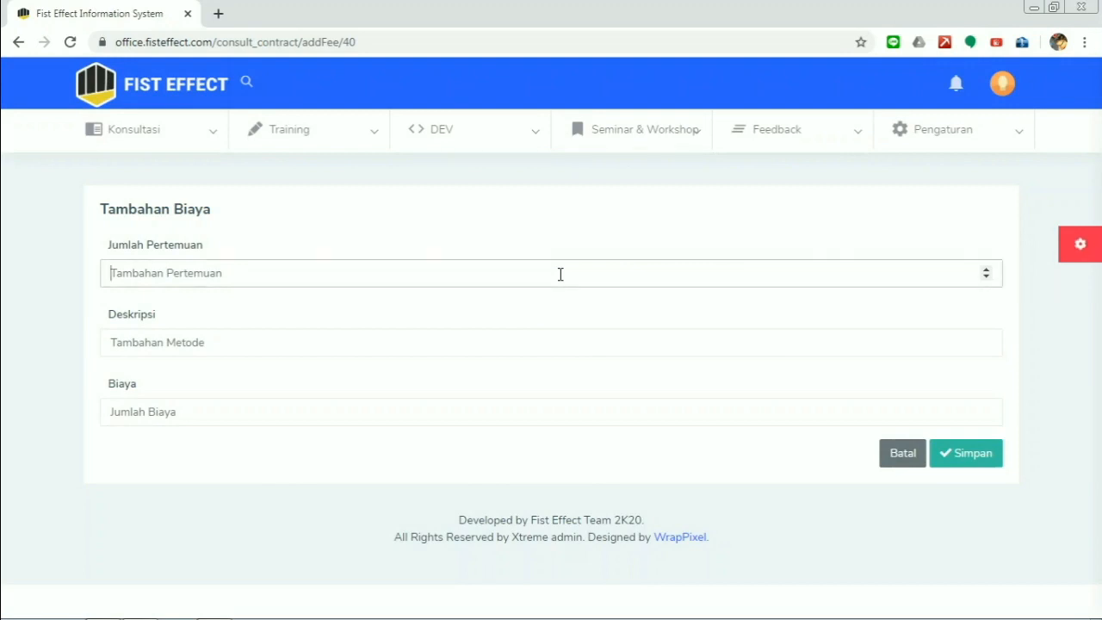
text(1)
click(329, 343)
click(332, 317)
click(325, 348)
text(Pertemuan Tamabahm)
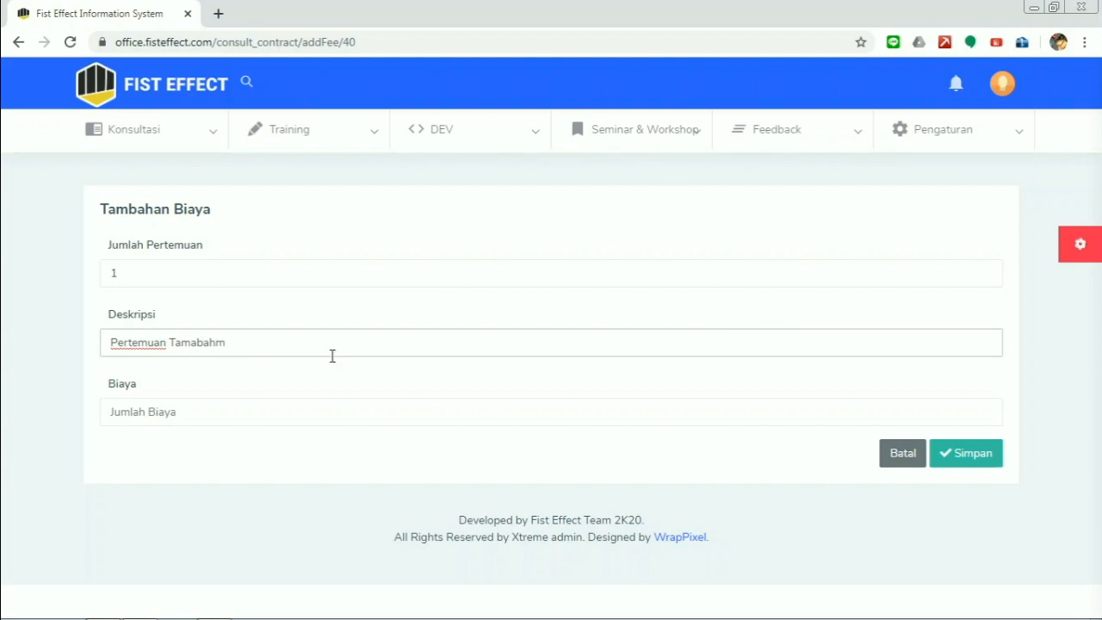
click(297, 419)
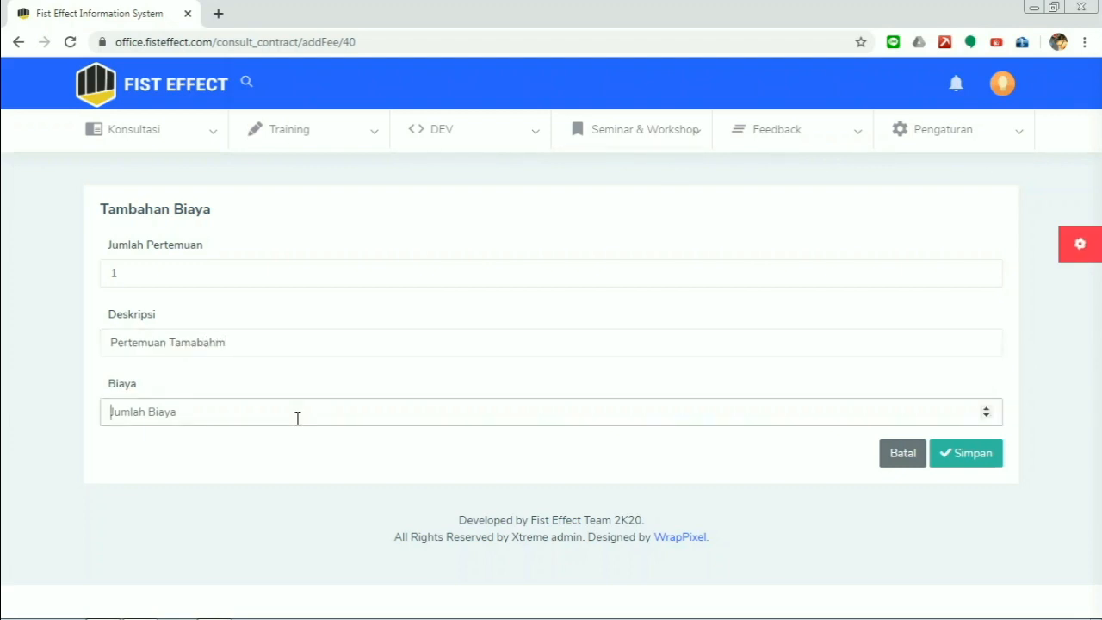
text(200000)
click(939, 460)
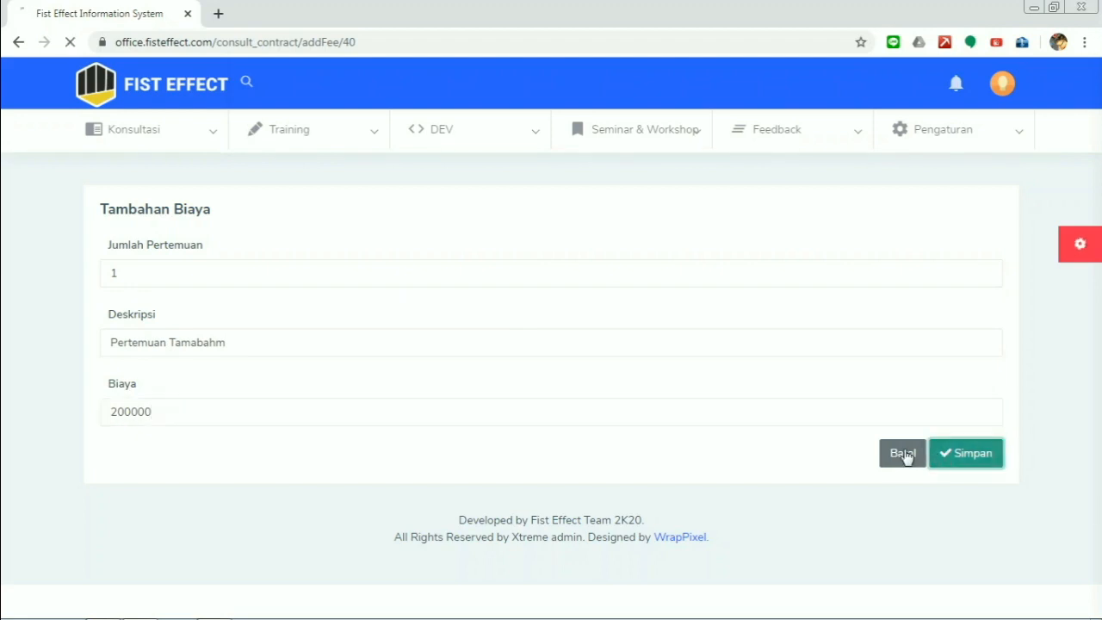
scroll(605, 376, down, 4)
scroll(605, 376, down, 3)
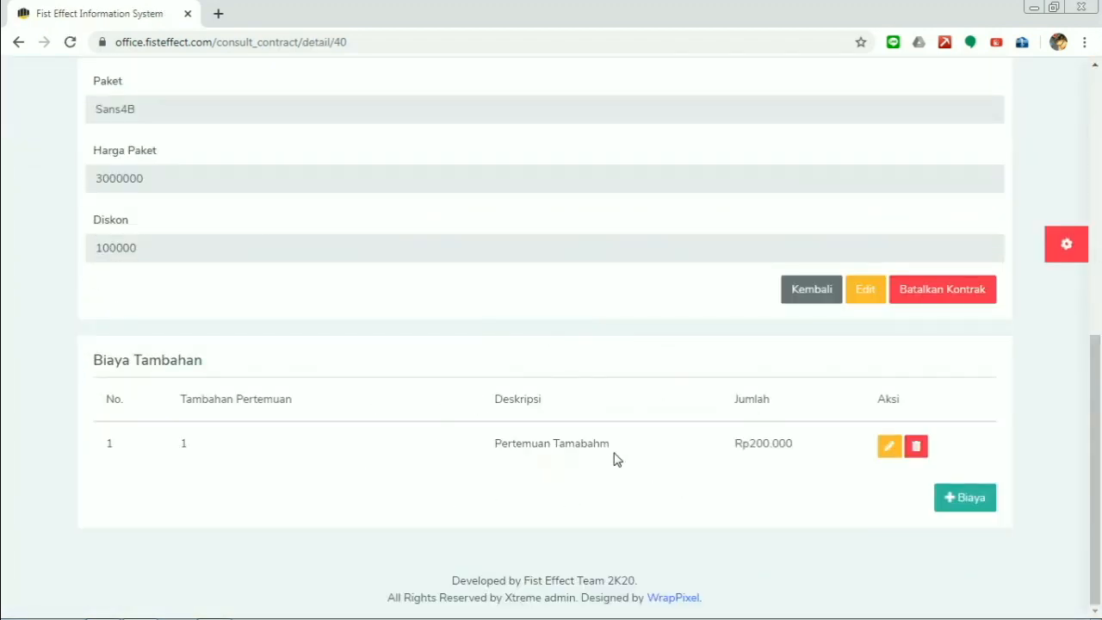
- Change the extra charge to Rp300.000 titled 'Pertemuan Tambahan', then delete it
click(889, 448)
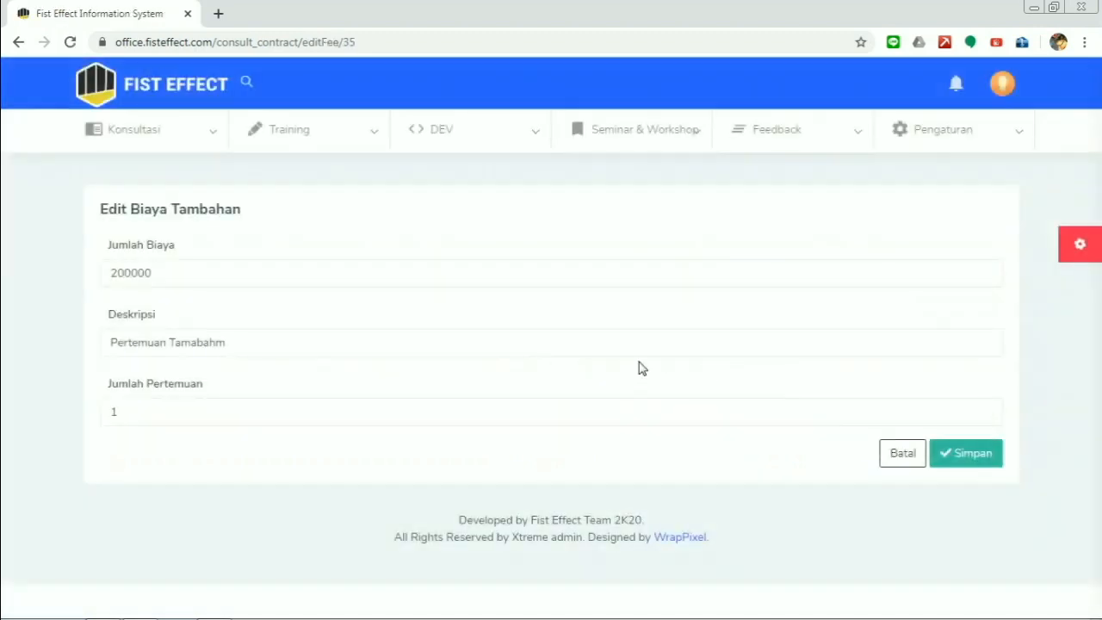
click(118, 272)
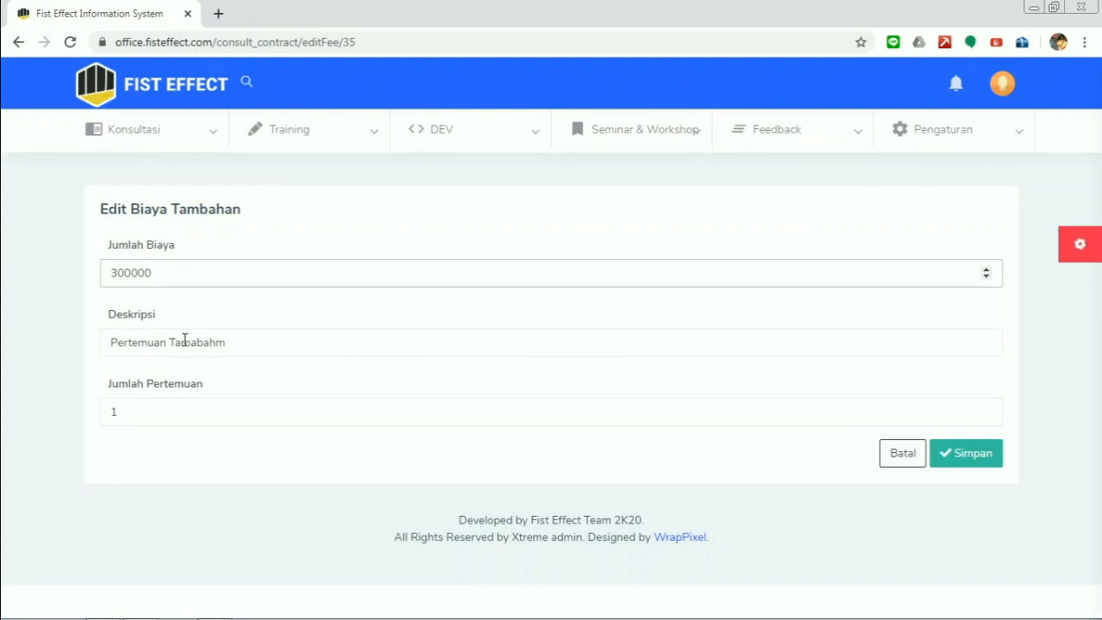
click(215, 344)
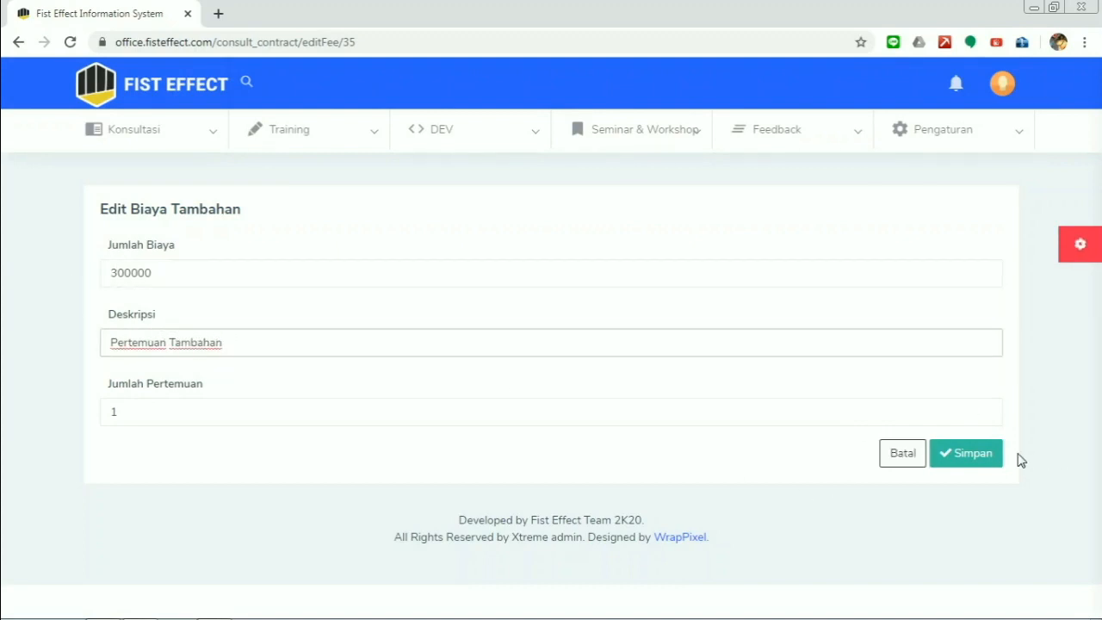
click(983, 455)
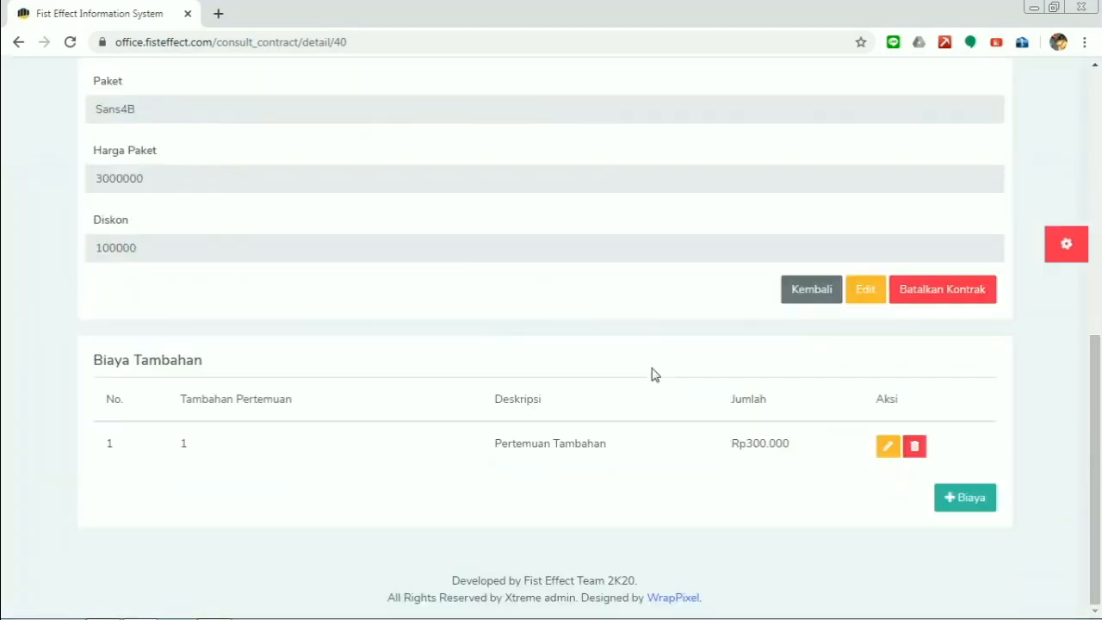
click(914, 446)
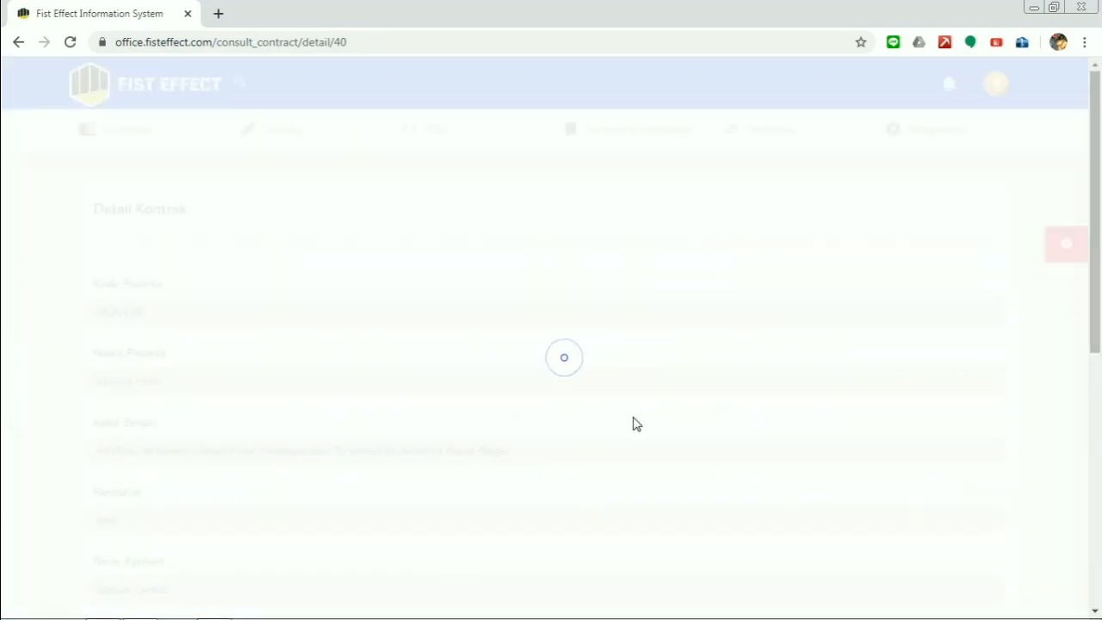
scroll(568, 424, down, 1)
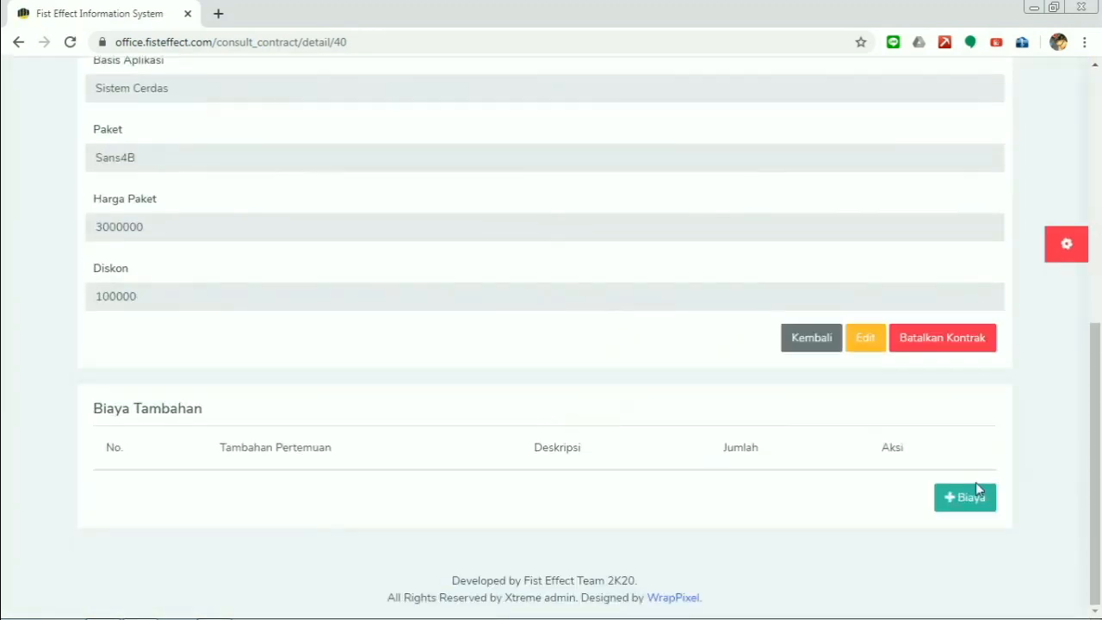
- Back in the contract list, end the SK0001 Music Information Retrieval contract on page 3
click(811, 338)
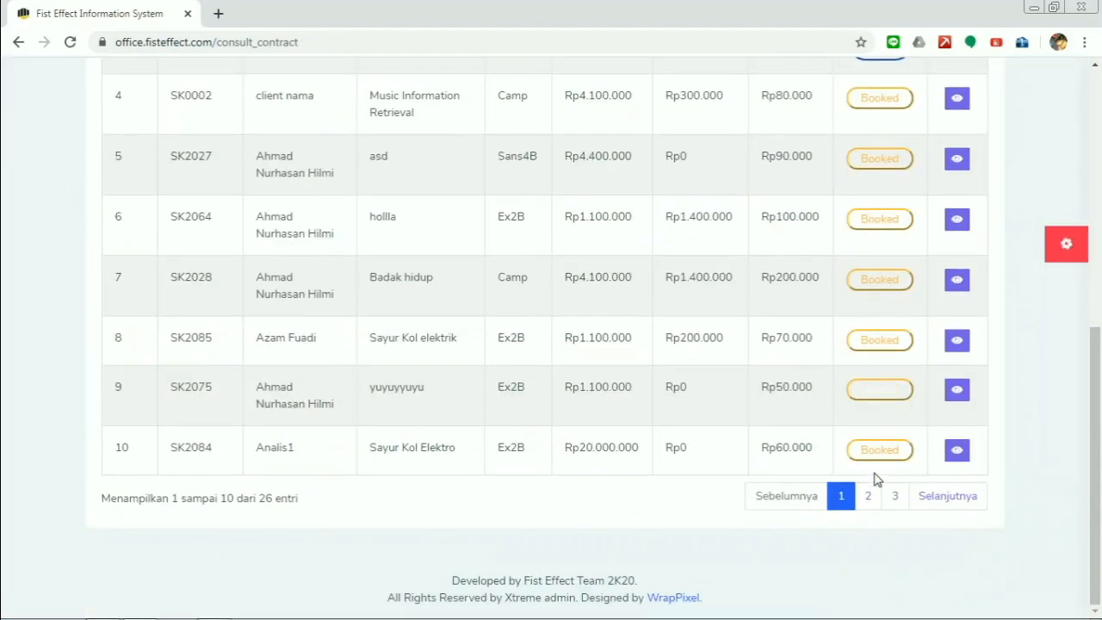
click(868, 496)
click(894, 519)
scroll(890, 517, up, 2)
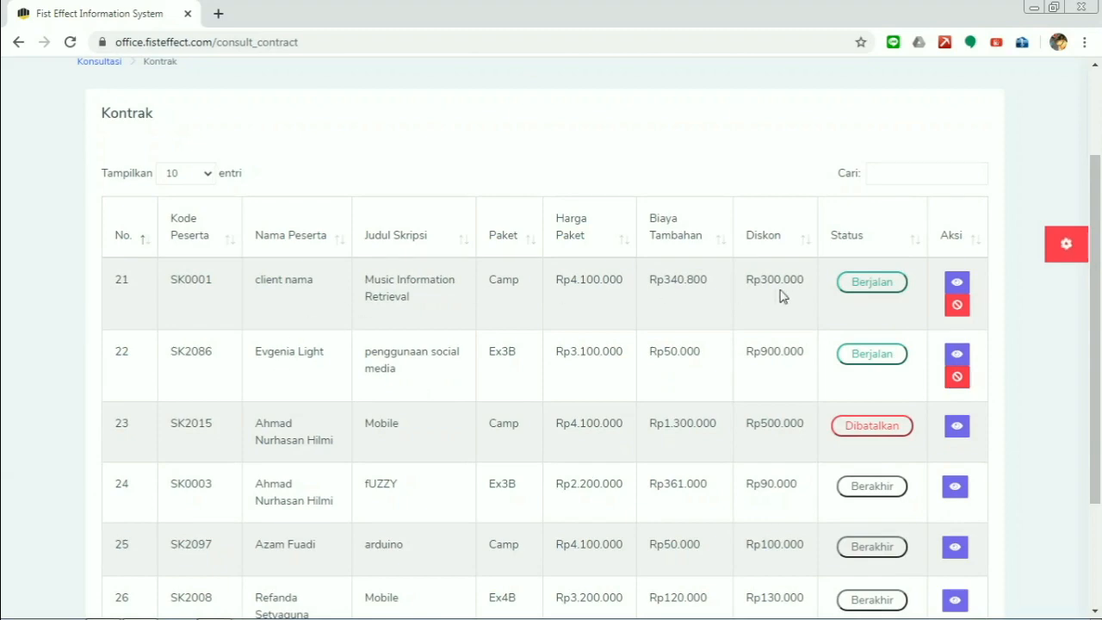
click(957, 305)
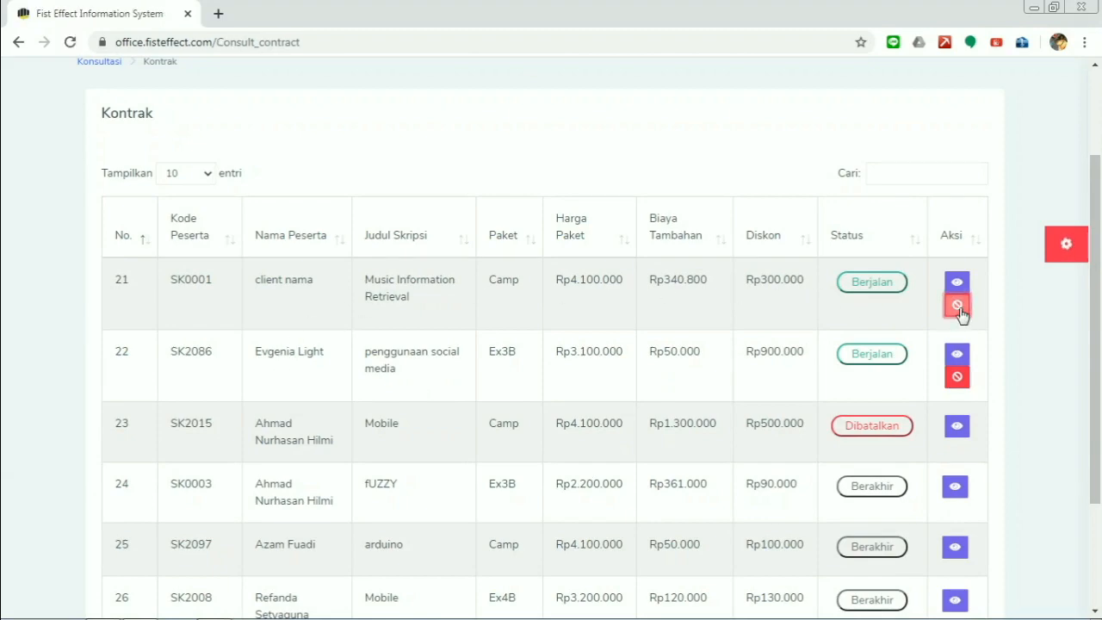
scroll(861, 456, down, 6)
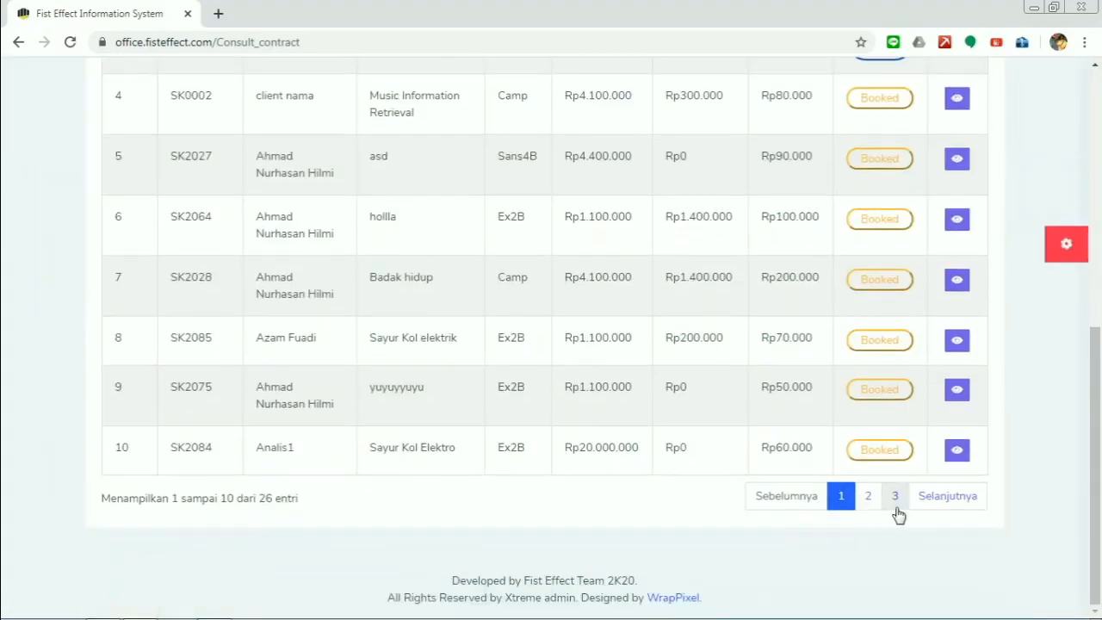
click(895, 495)
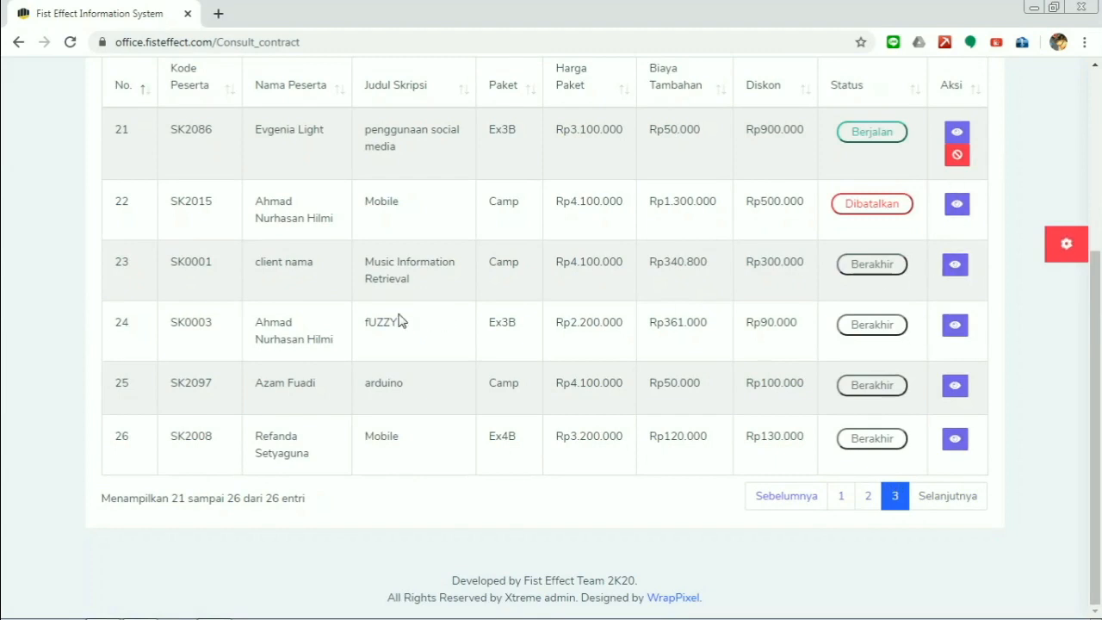
drag(372, 282, 413, 272)
click(806, 283)
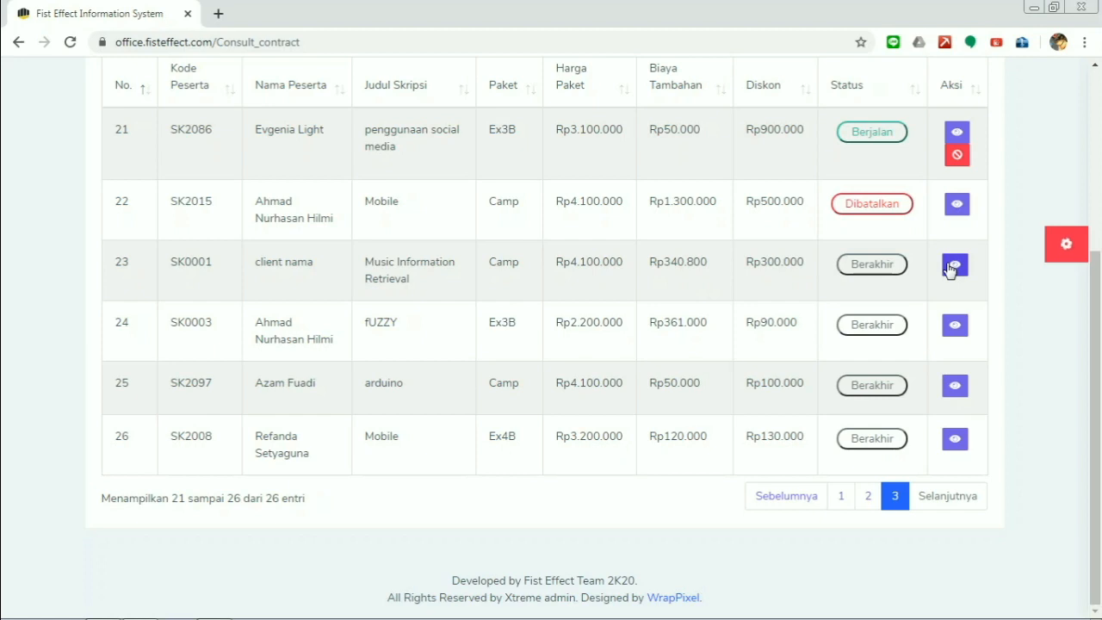
- Resume the SK0001 contract from its details and confirm it shows Berjalan on page 3
click(955, 266)
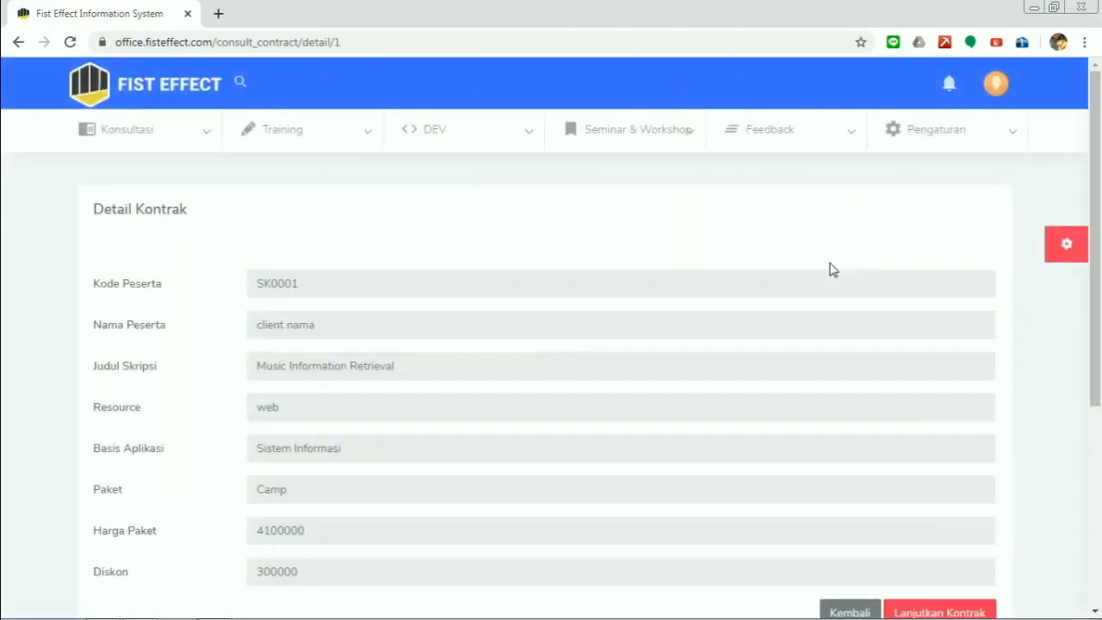
scroll(829, 266, down, 5)
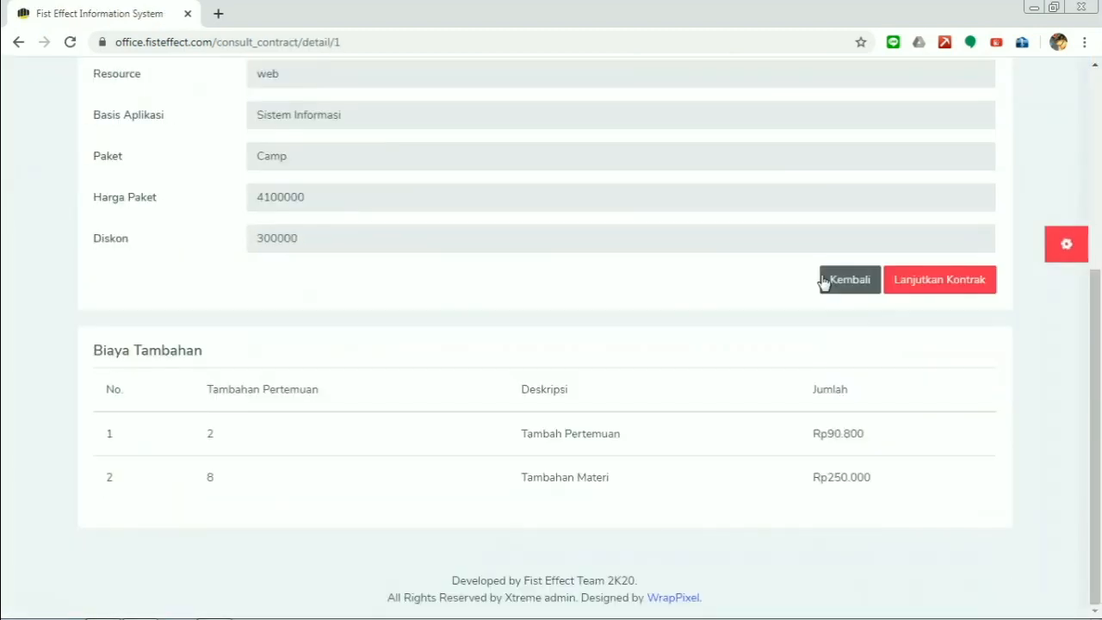
click(948, 293)
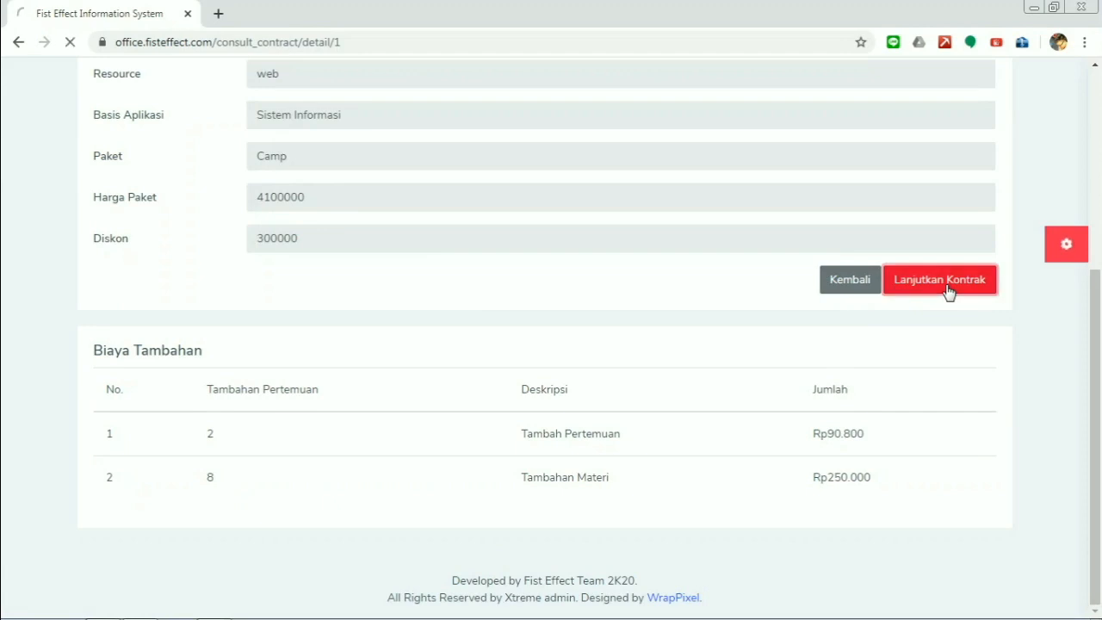
scroll(934, 281, down, 4)
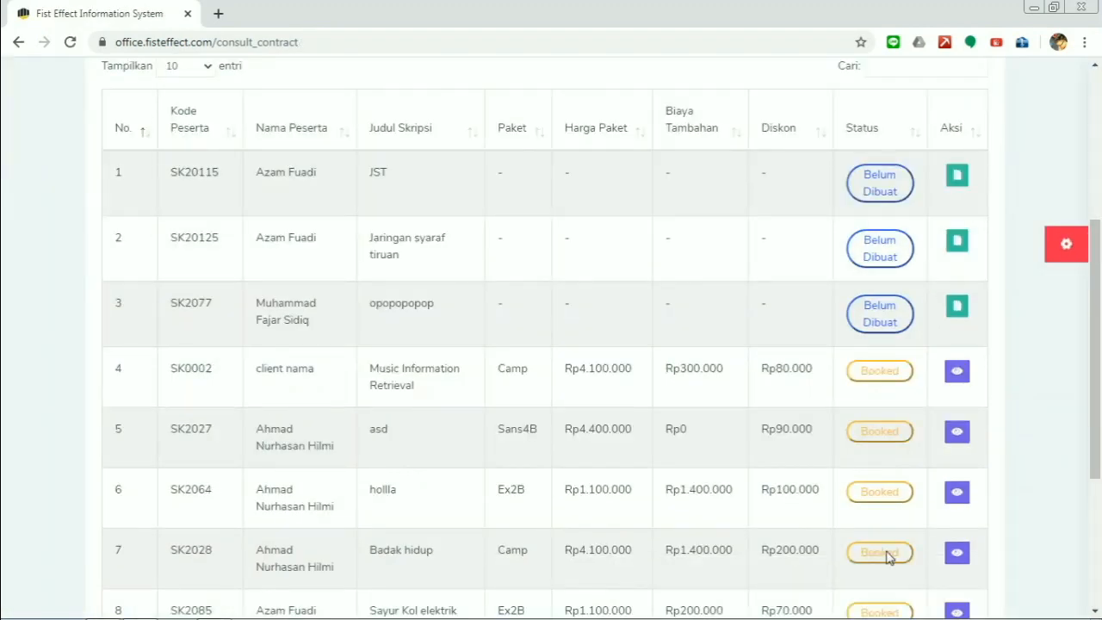
scroll(896, 517, down, 3)
click(896, 496)
drag(152, 117, 819, 127)
click(804, 143)
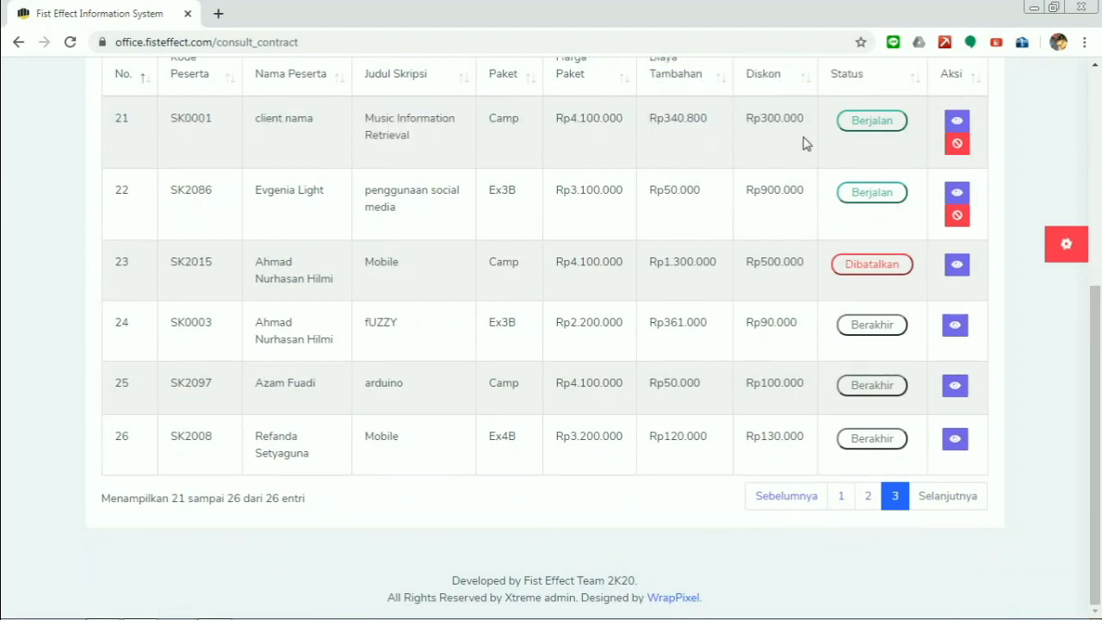
scroll(809, 211, up, 5)
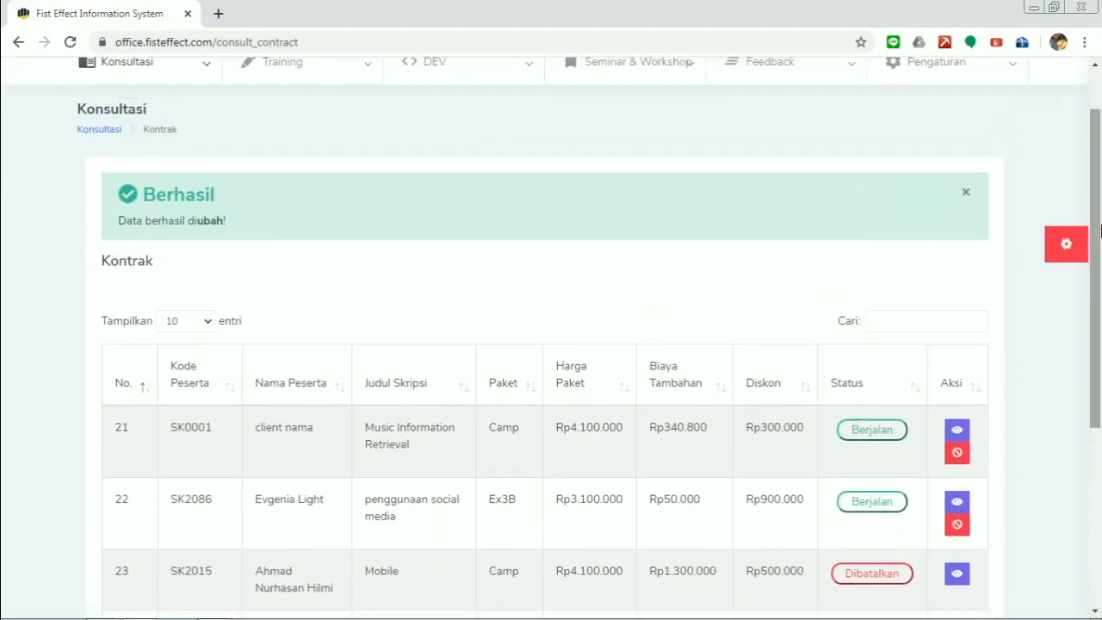
- Open the Kelas Konsultasi list from the Konsultasi > Penjadwalan menu
mouse_move(177, 135)
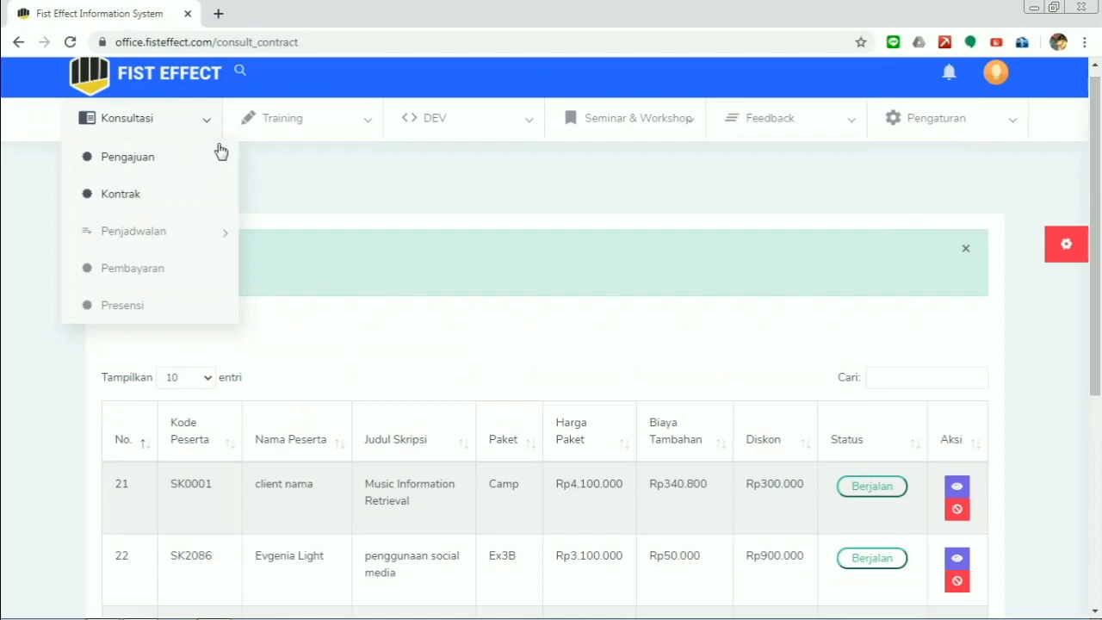
mouse_move(209, 233)
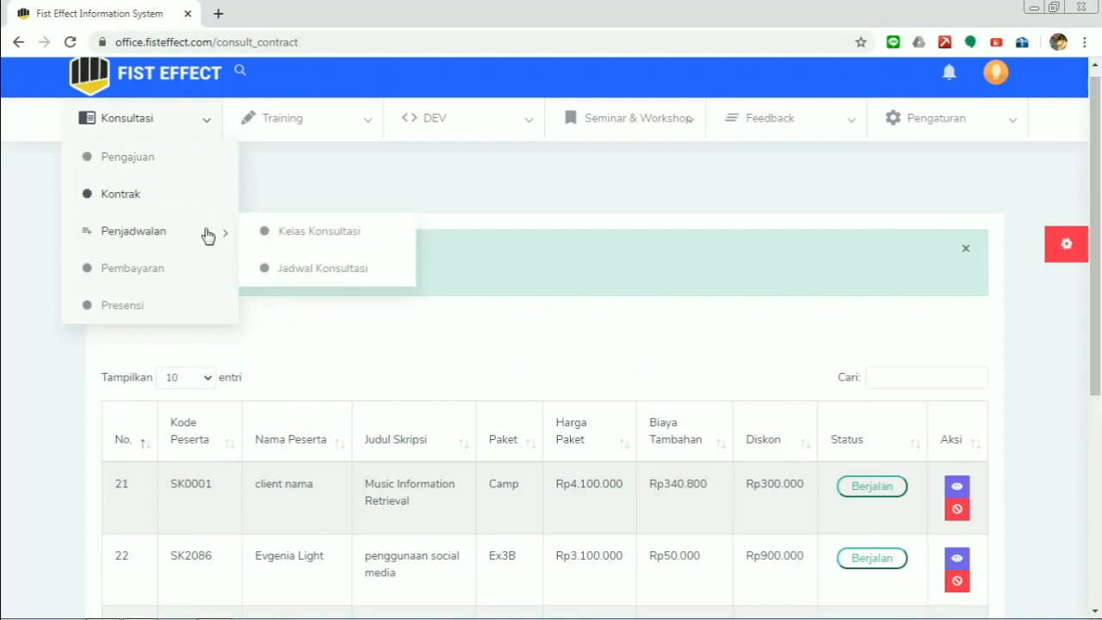
click(308, 232)
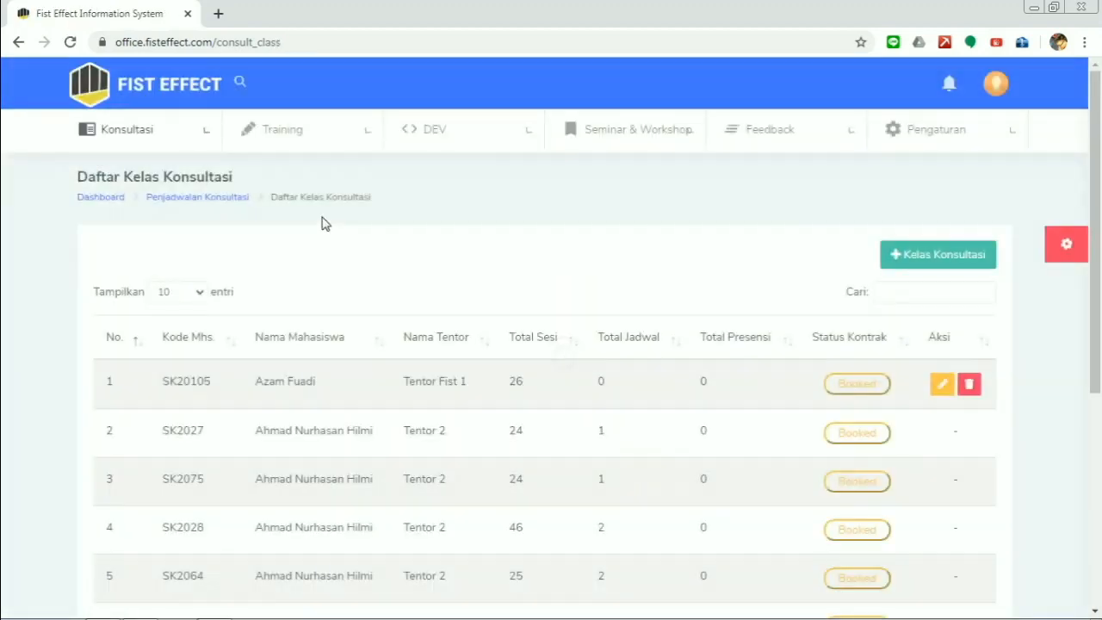
drag(1098, 172, 1100, 340)
scroll(305, 255, up, 2)
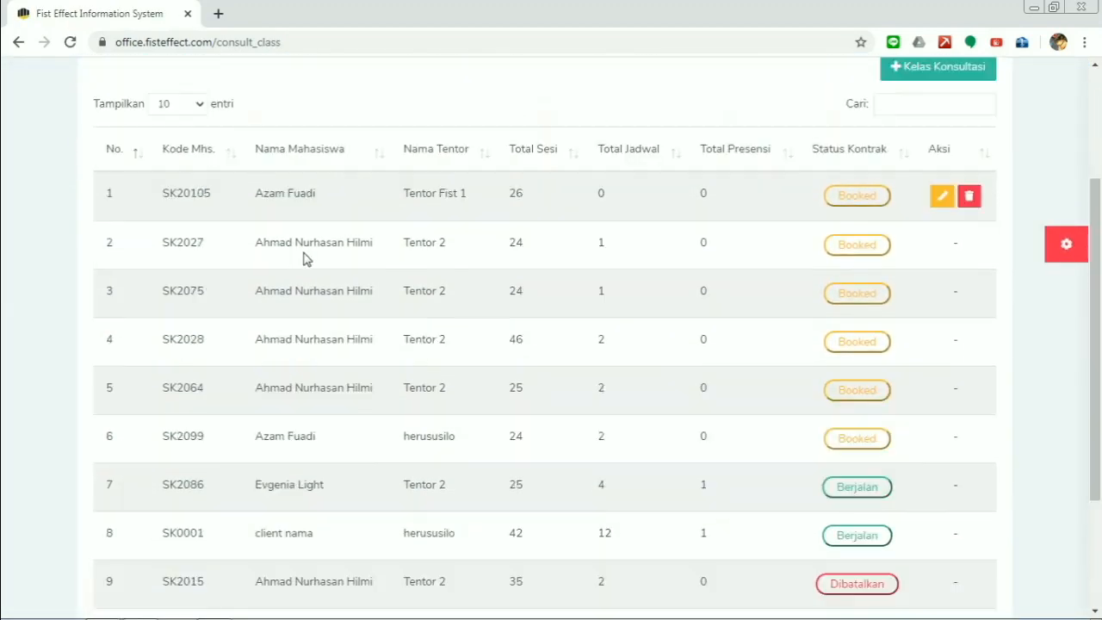
drag(270, 251, 402, 271)
click(452, 248)
click(357, 269)
scroll(360, 275, up, 2)
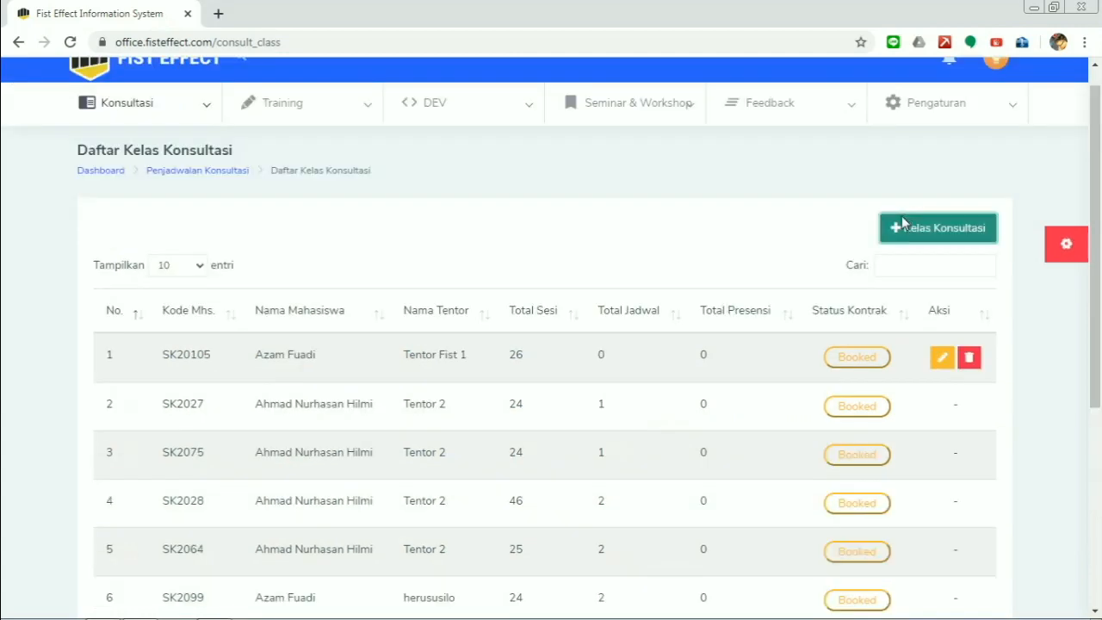
- Create a new consultation class pairing a chosen student (Mahasiswa) with a tutor (Tentor)
click(938, 227)
click(656, 178)
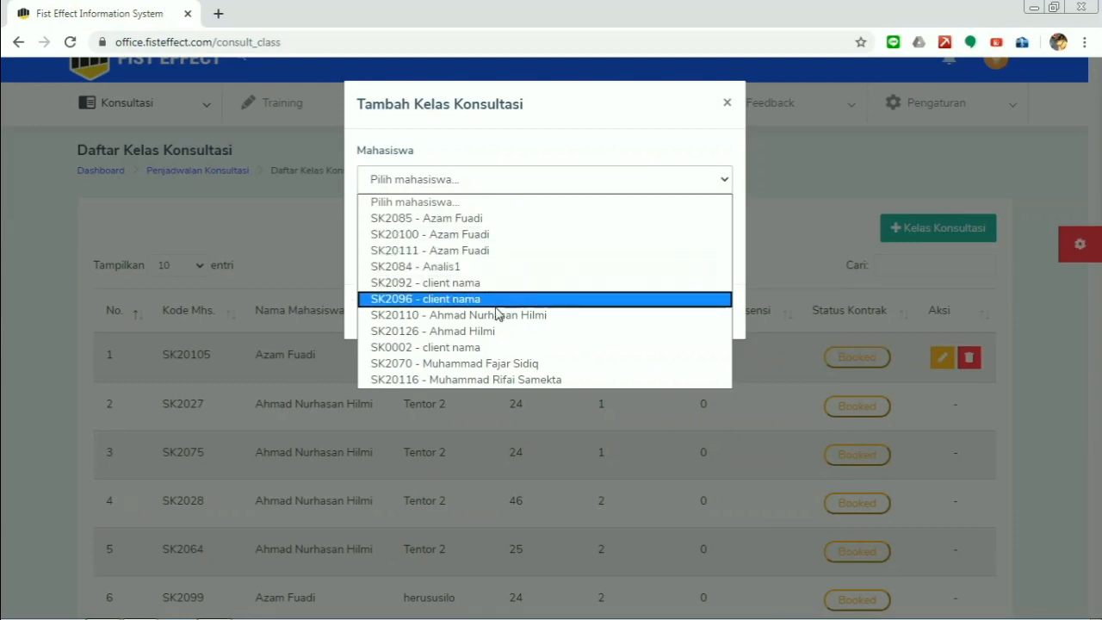
click(450, 333)
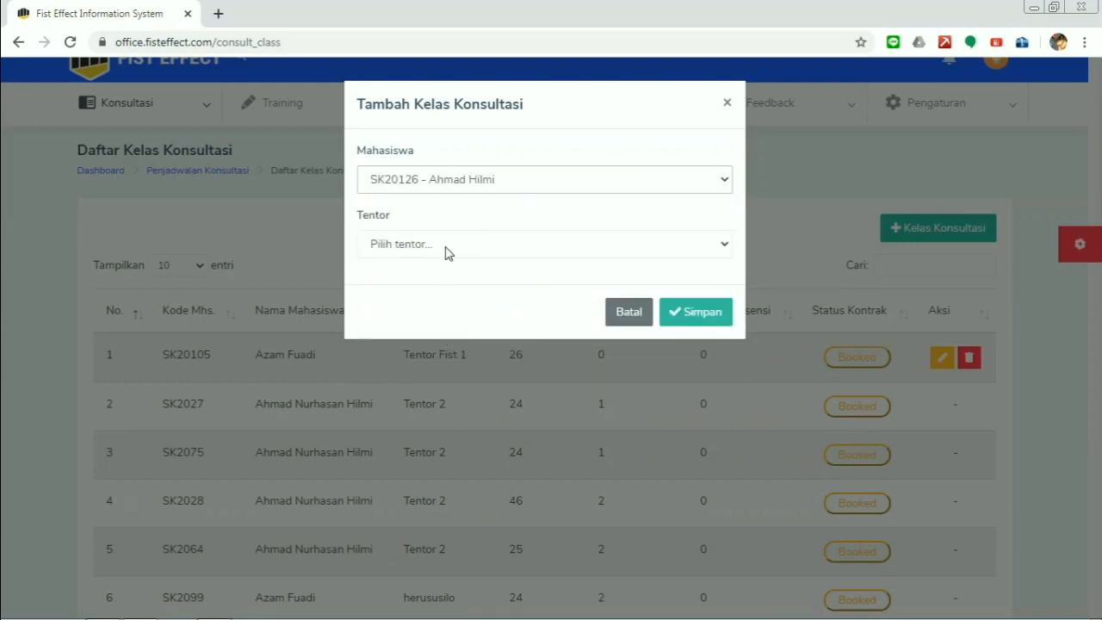
click(447, 250)
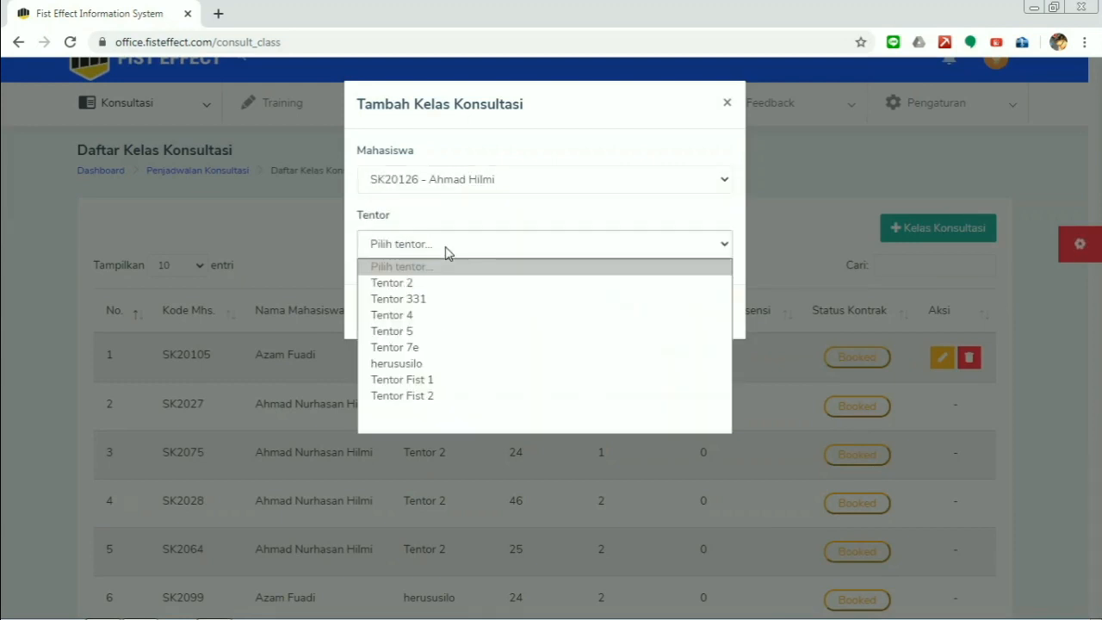
click(411, 363)
click(697, 312)
- Check pages 2 and 1 of the class list for the new 13th entry
scroll(220, 366, down, 2)
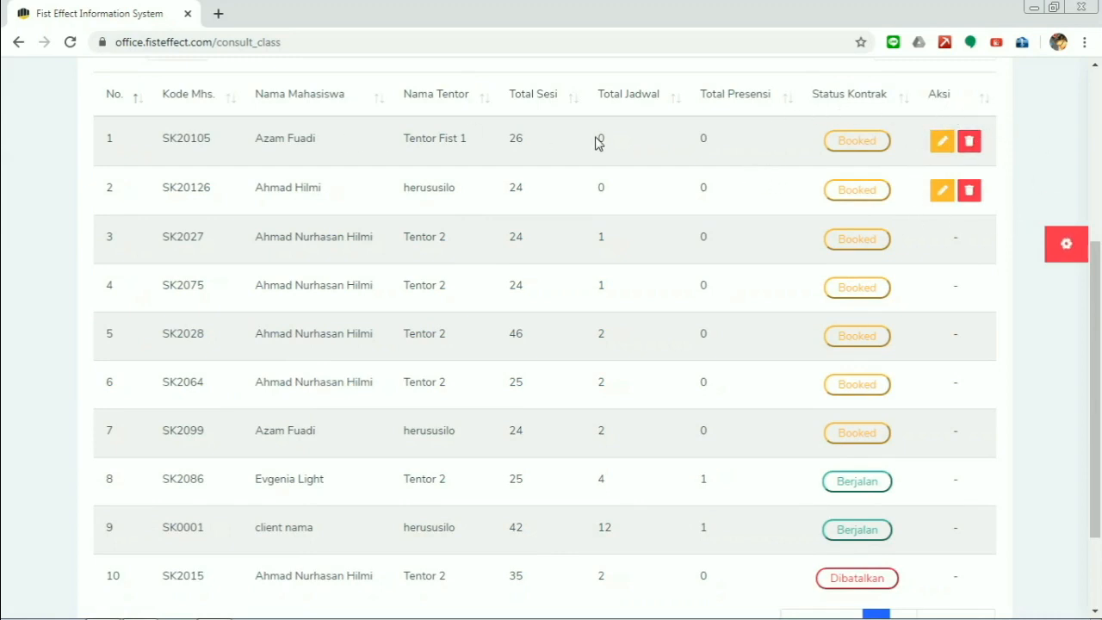
scroll(634, 143, down, 1)
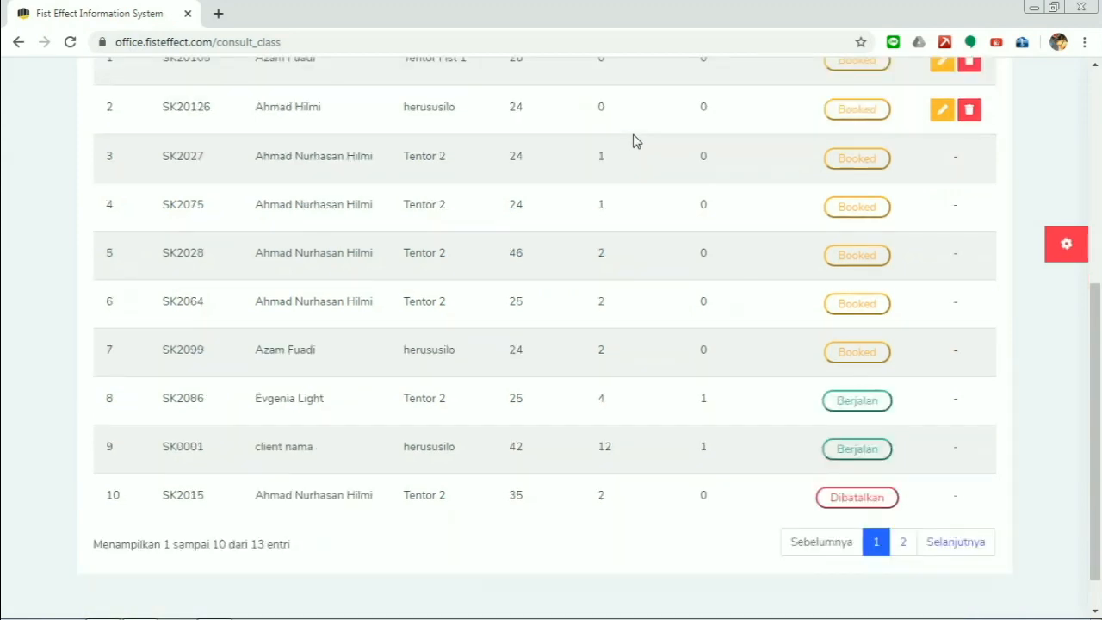
scroll(634, 141, up, 2)
scroll(635, 141, down, 2)
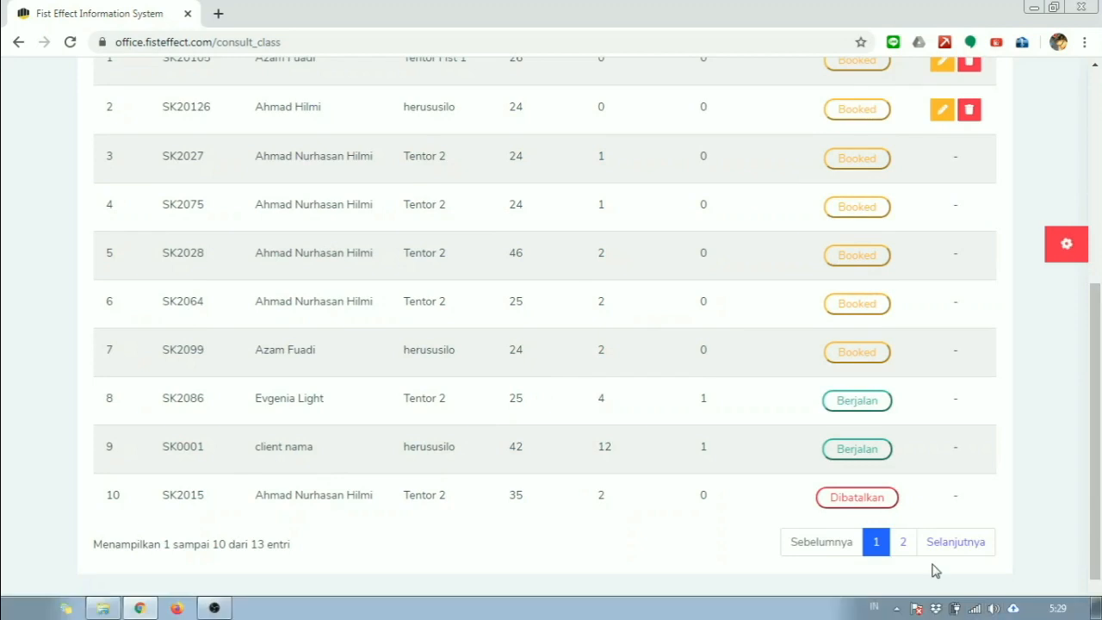
click(915, 551)
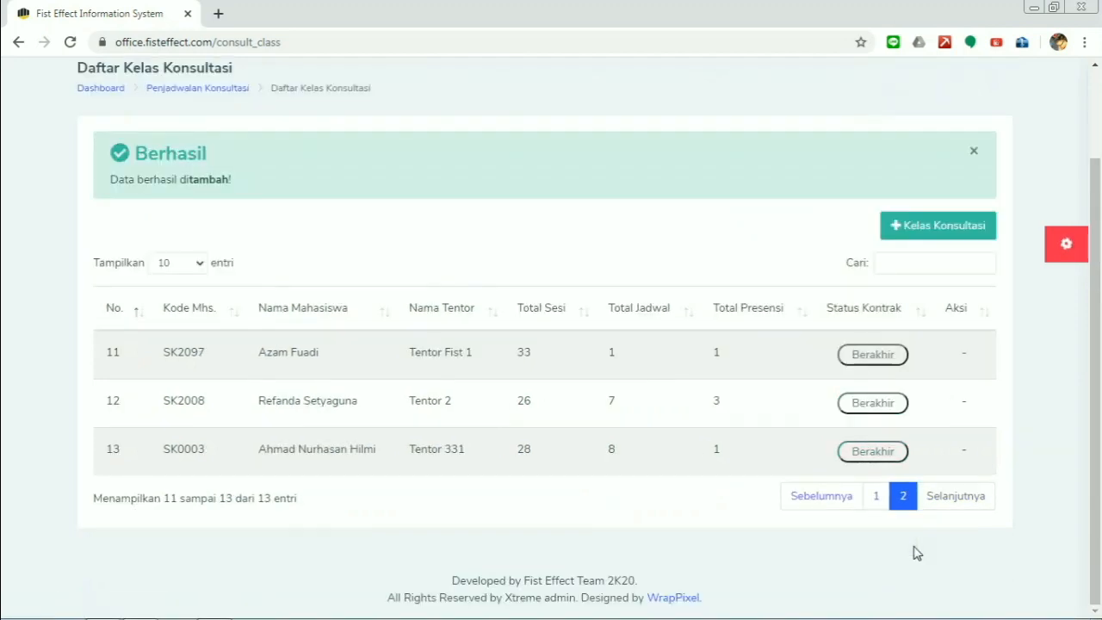
click(878, 500)
scroll(173, 172, up, 1)
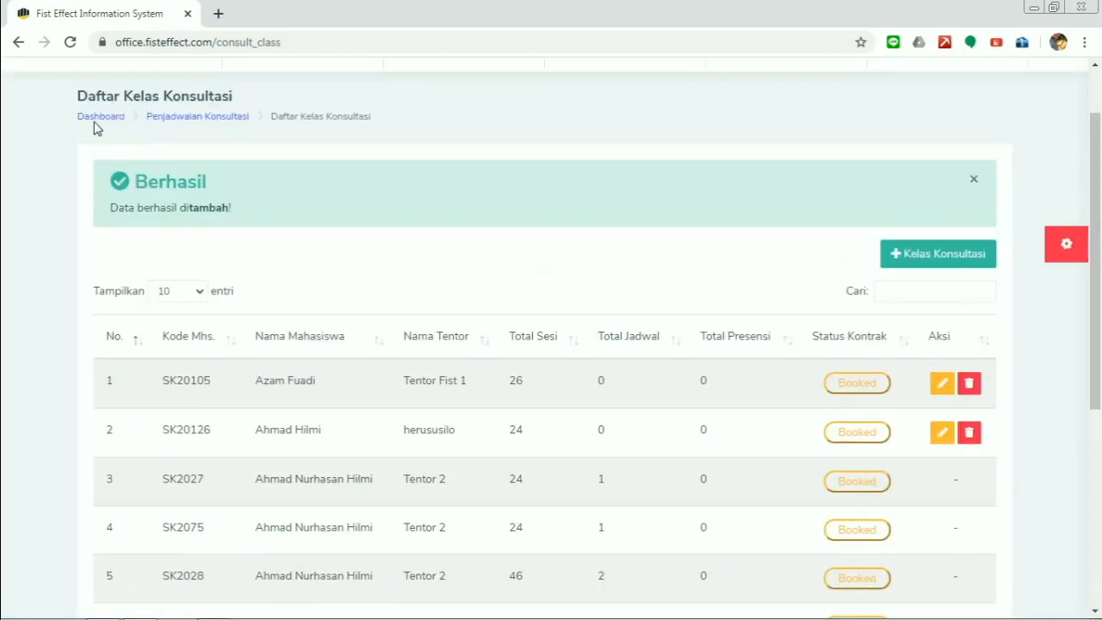
scroll(95, 127, up, 1)
- Open Jadwal Konsultasi from the Konsultasi > Penjadwalan menu
mouse_move(111, 129)
mouse_move(168, 242)
click(323, 283)
scroll(361, 275, down, 1)
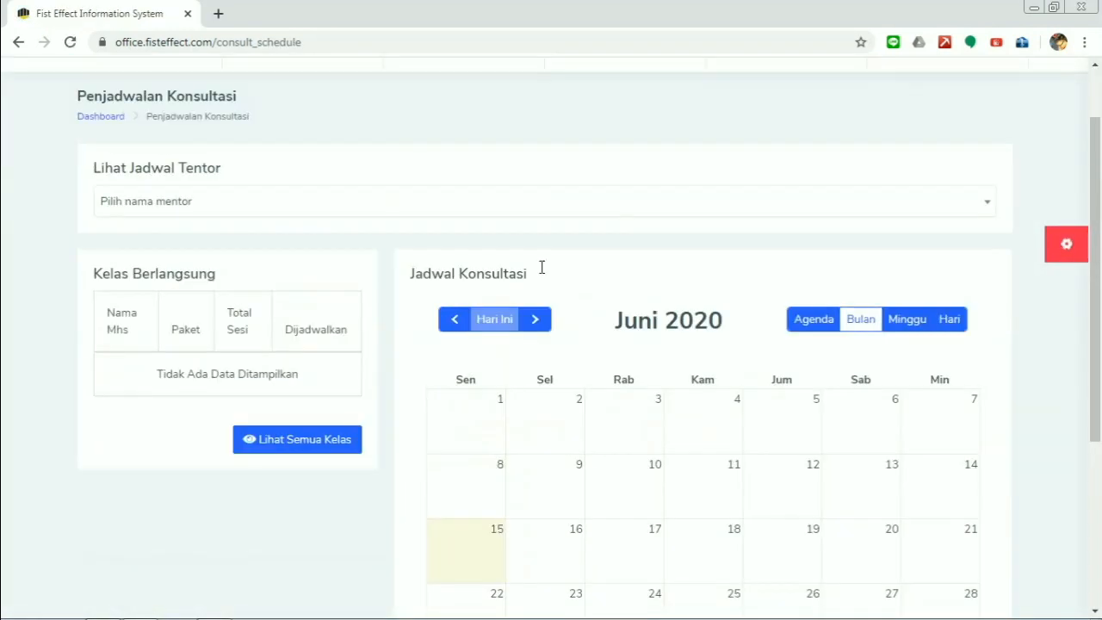
drag(1100, 335, 1101, 387)
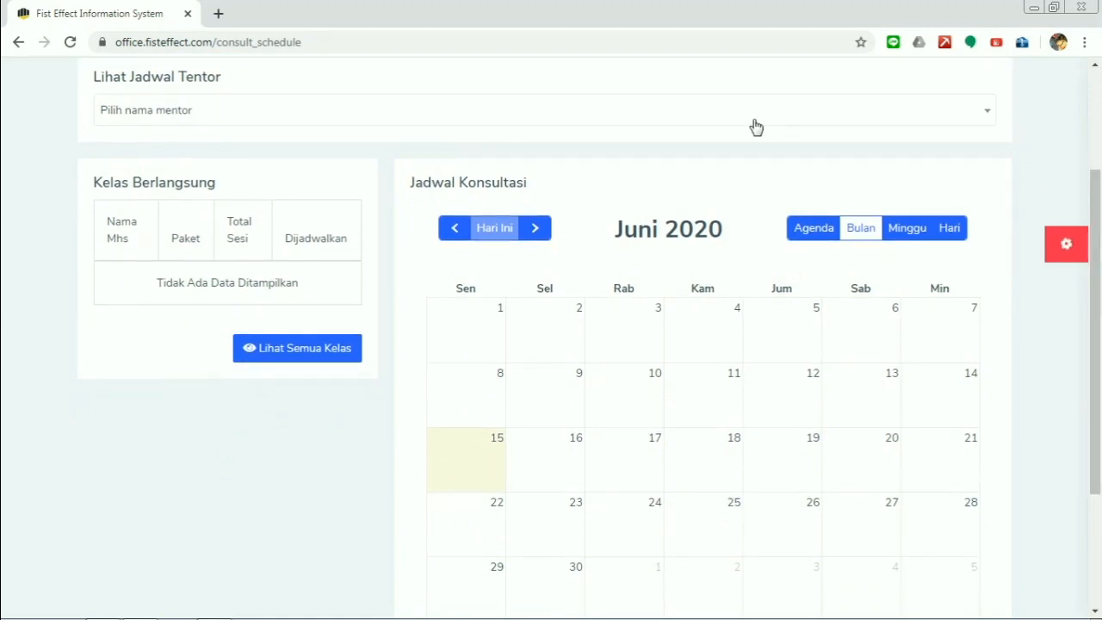
- Show one tutor's schedule: three ongoing classes and June 2020 sessions on 11 and 16 June
click(755, 126)
drag(991, 230, 993, 276)
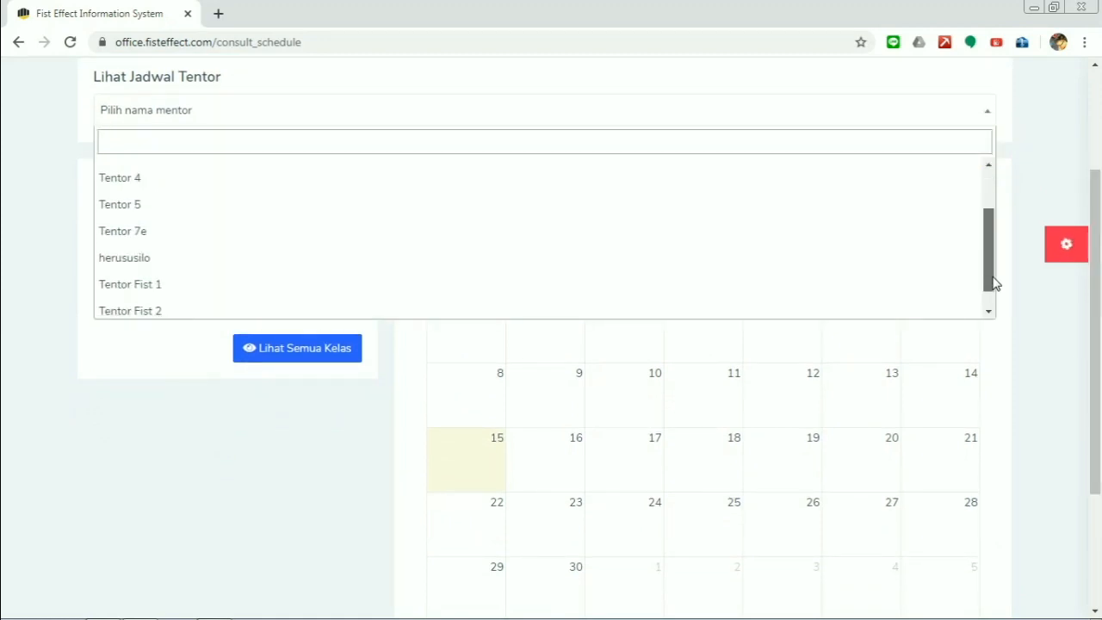
click(135, 260)
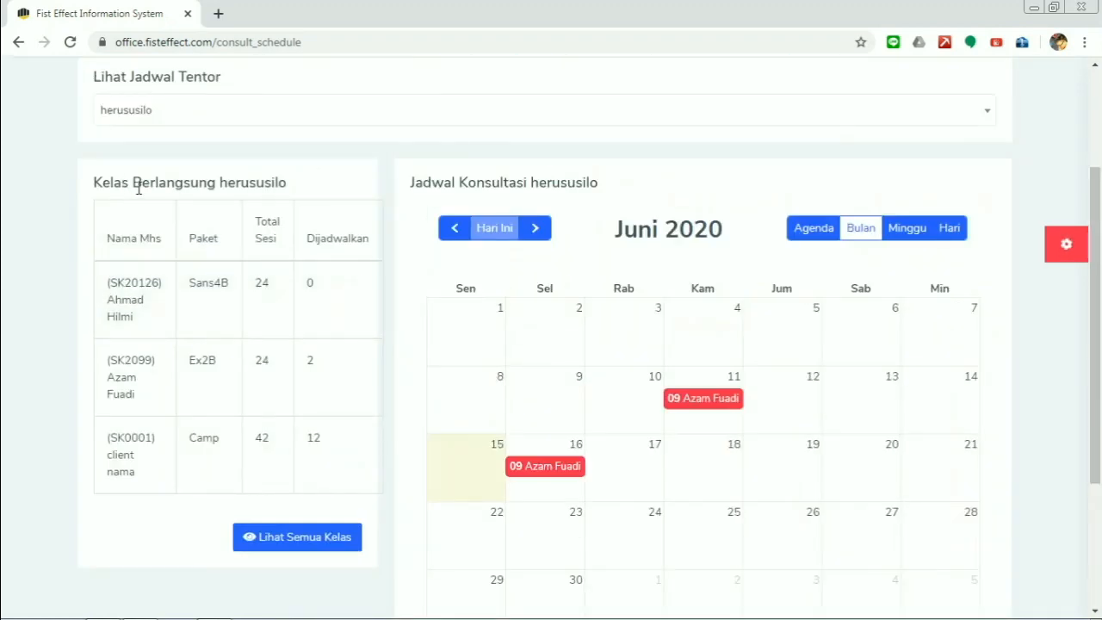
drag(220, 182, 287, 182)
click(250, 184)
double_click(120, 300)
click(141, 322)
scroll(904, 448, down, 1)
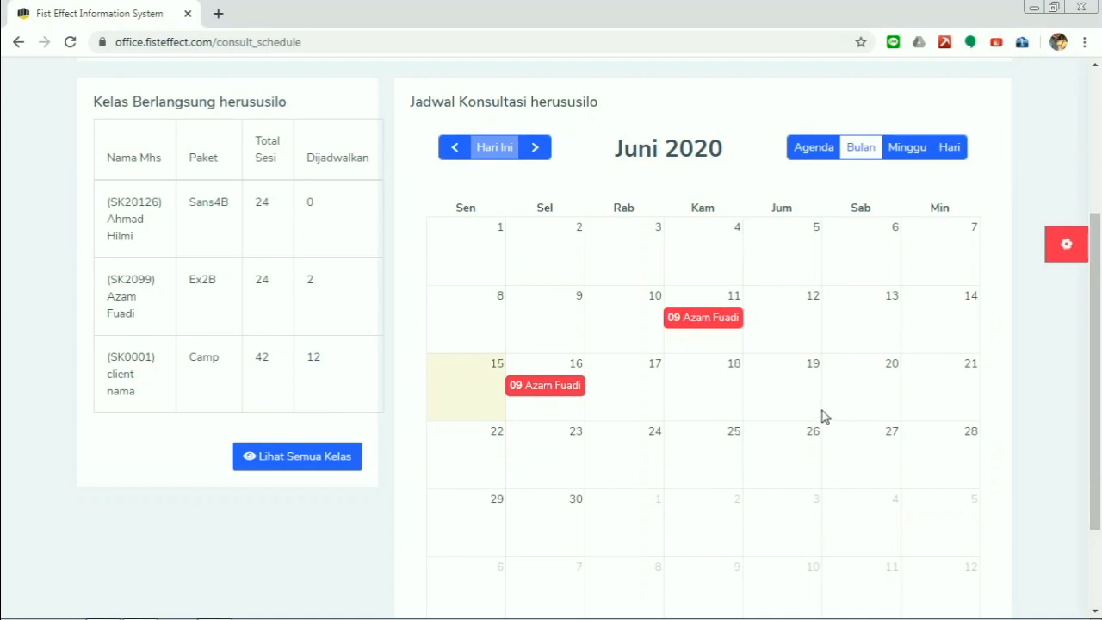
- Add a 10:00–12:00 session on 18 June 2020 for a tutor's student, then drag it to 19 June
click(721, 415)
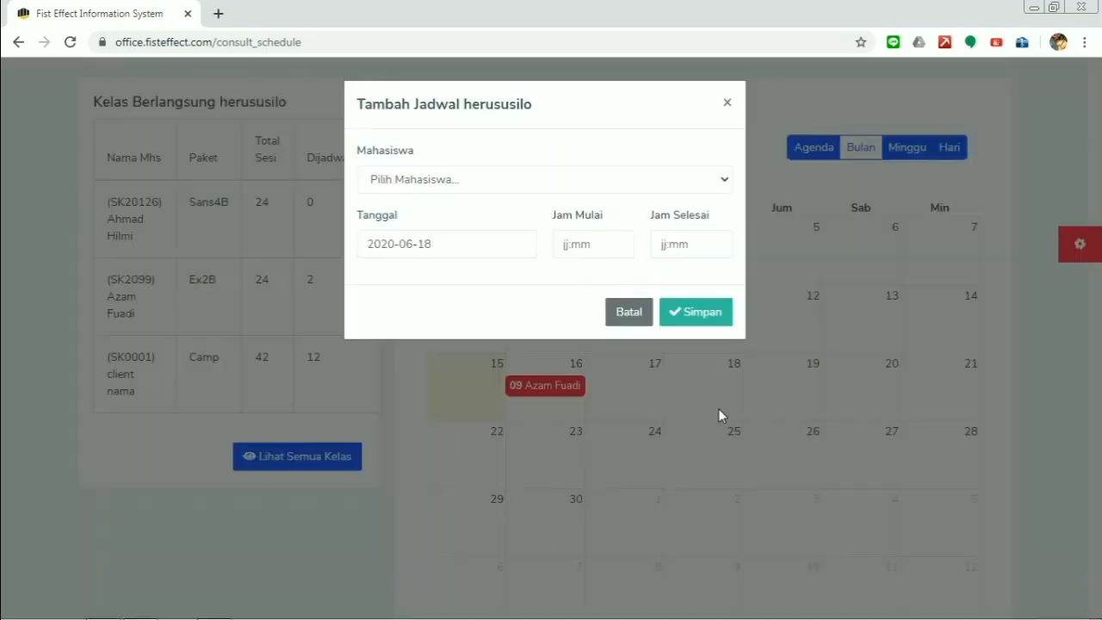
click(537, 182)
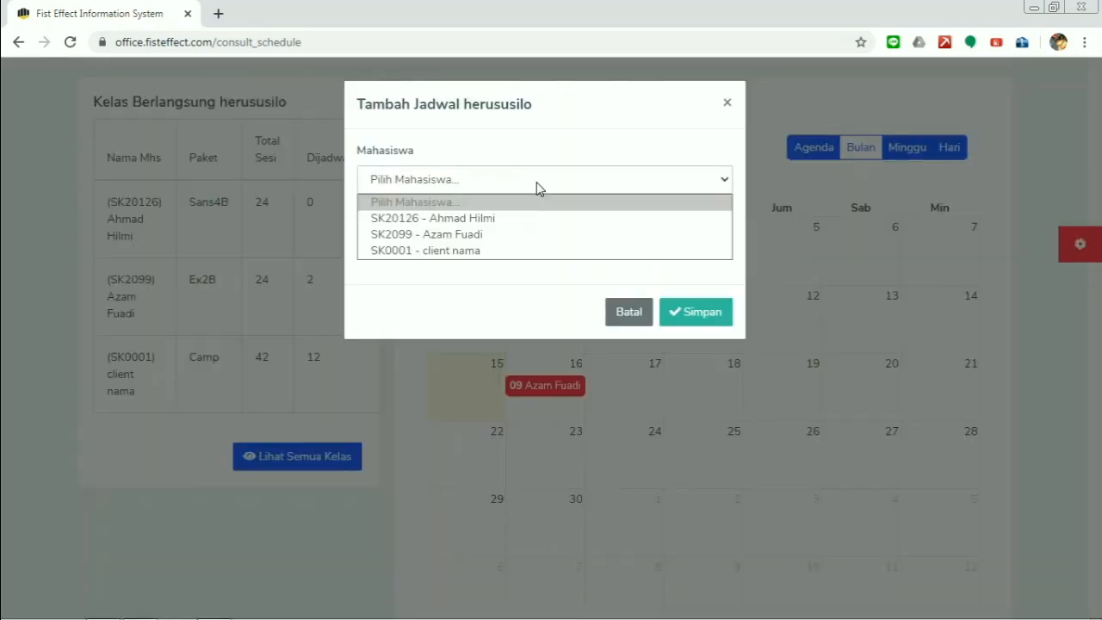
click(501, 219)
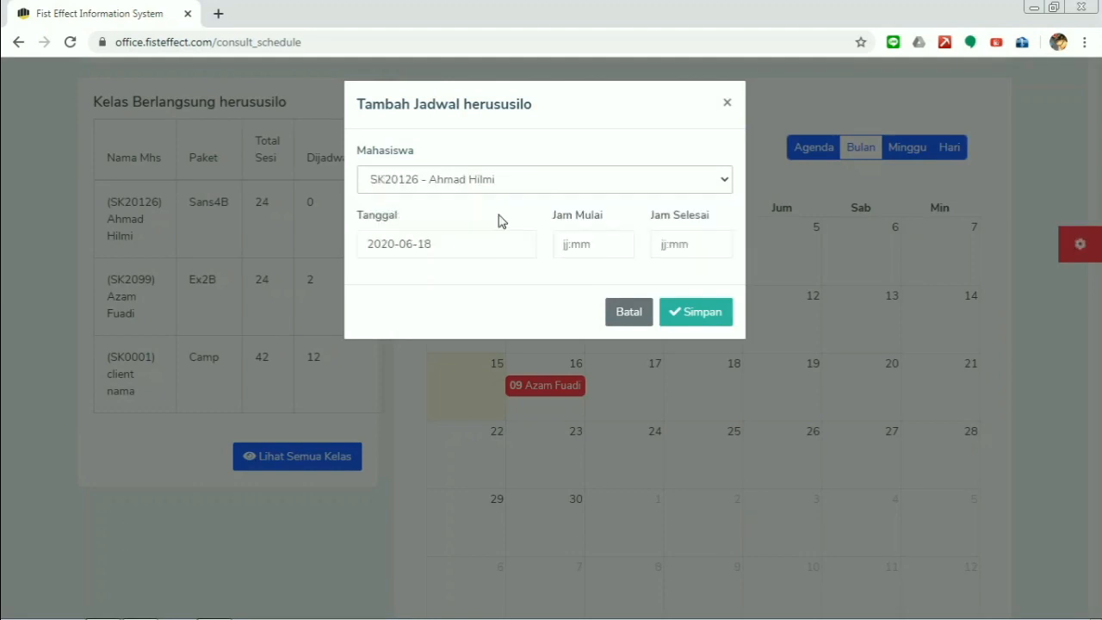
click(596, 245)
click(605, 349)
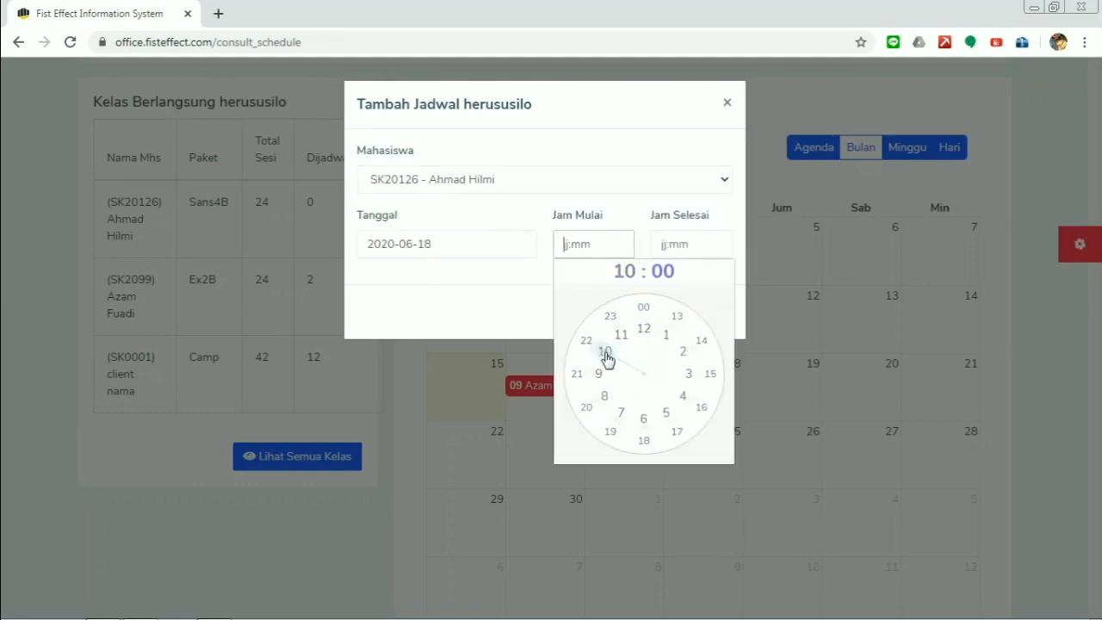
click(645, 312)
click(689, 246)
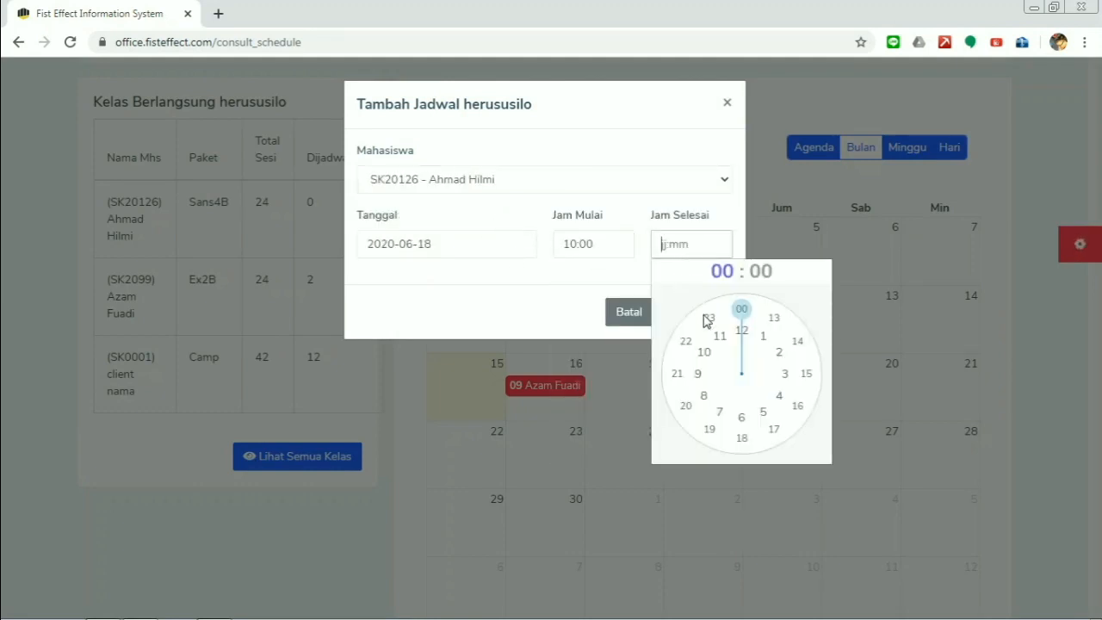
click(742, 331)
click(677, 319)
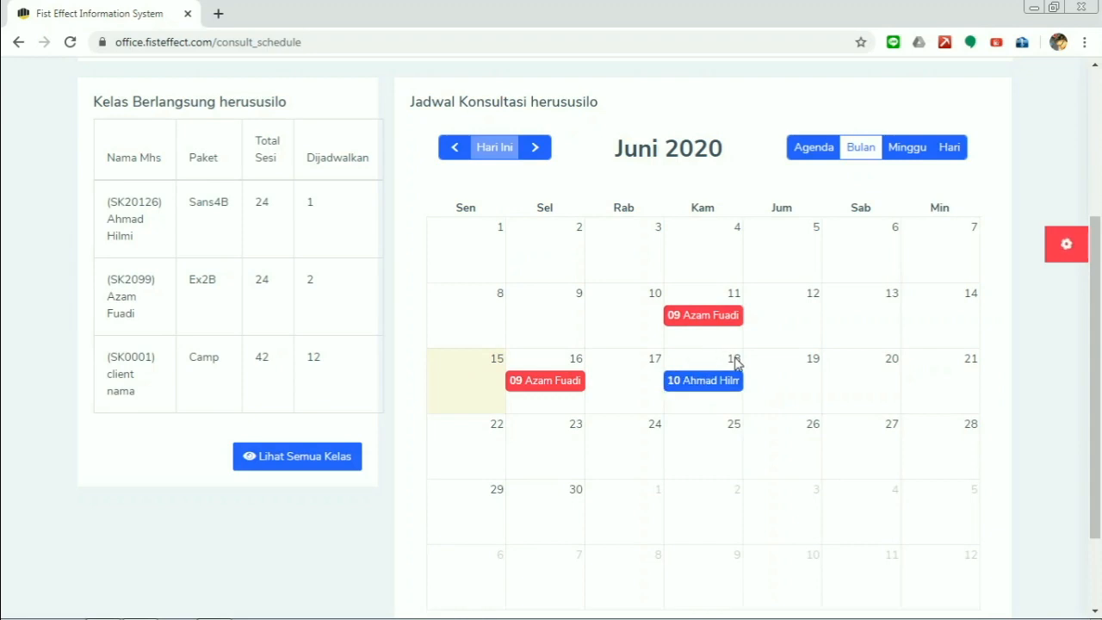
drag(723, 394, 787, 398)
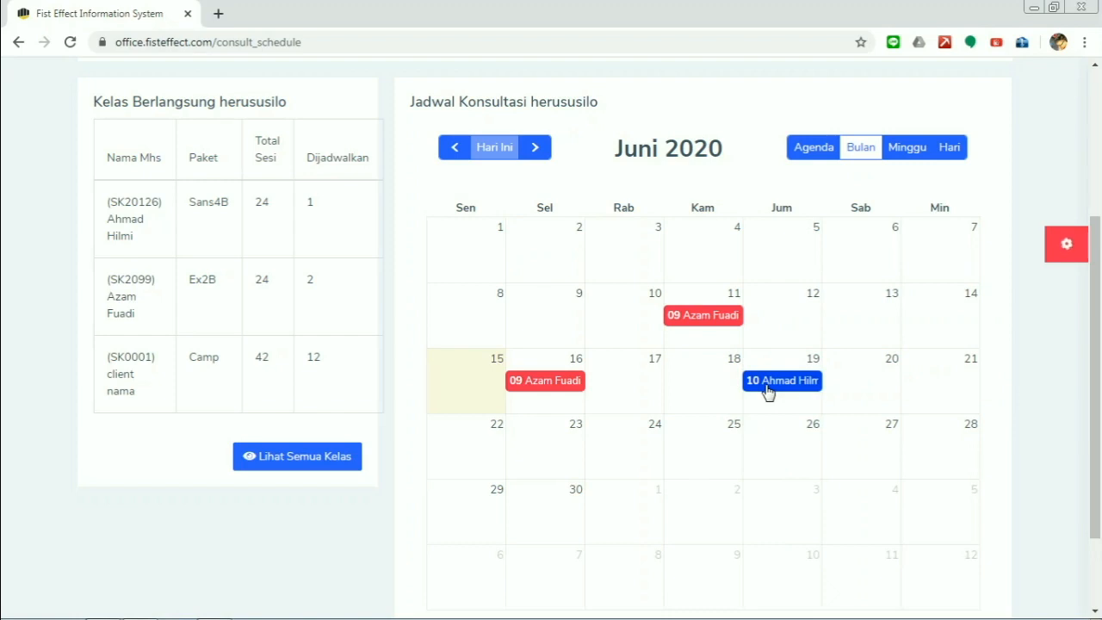
- Change the 19 June session's time to 11:00–13:00 and save
click(769, 389)
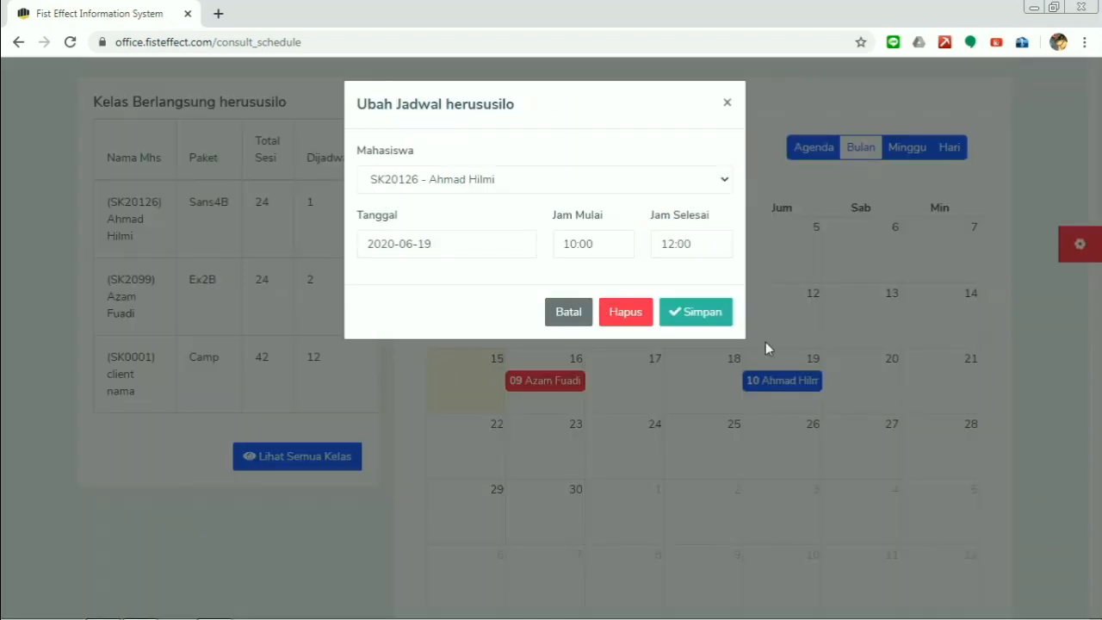
click(602, 246)
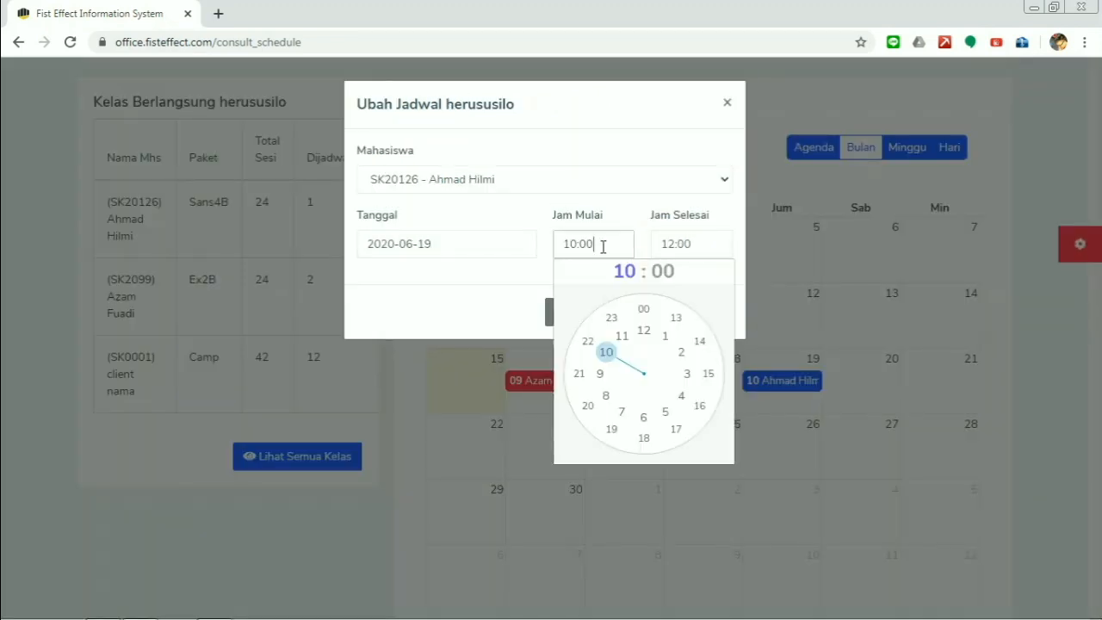
click(625, 334)
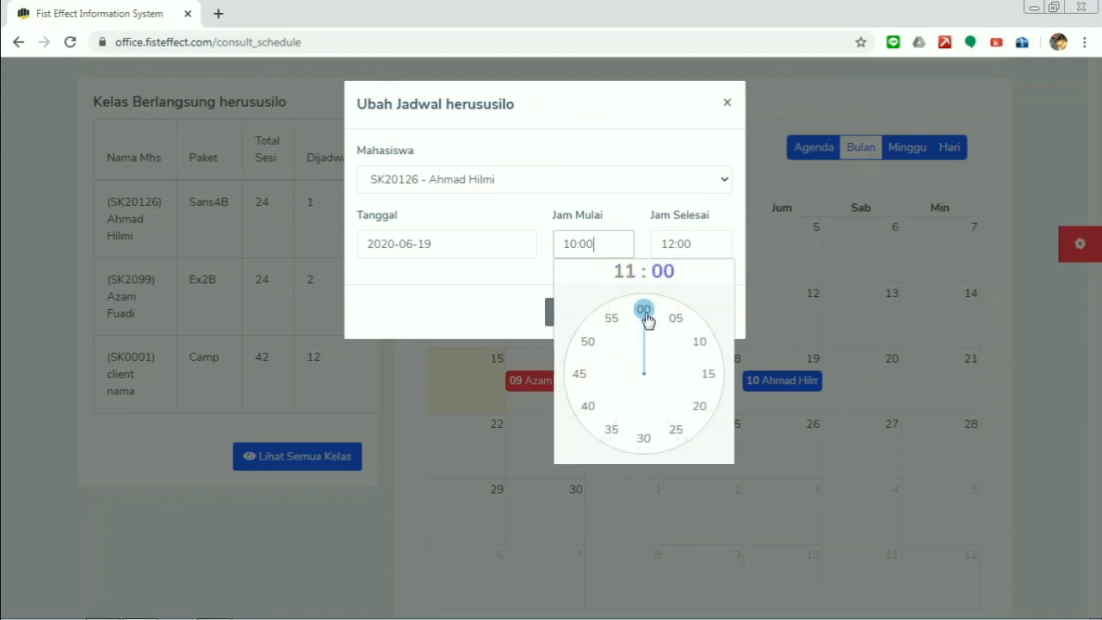
click(648, 314)
click(695, 248)
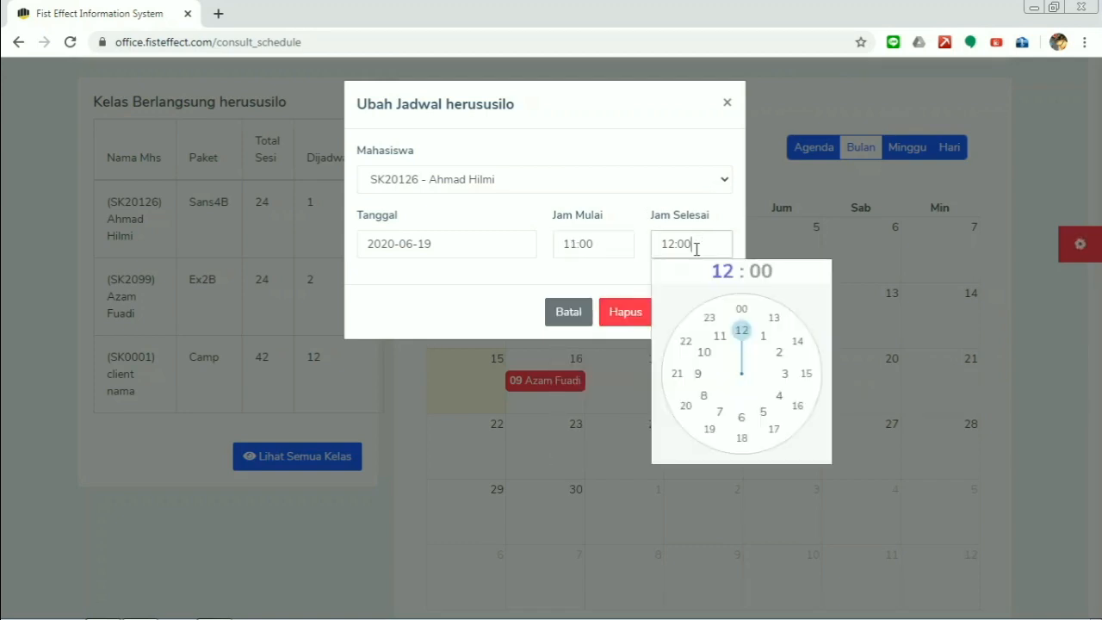
click(775, 319)
click(743, 312)
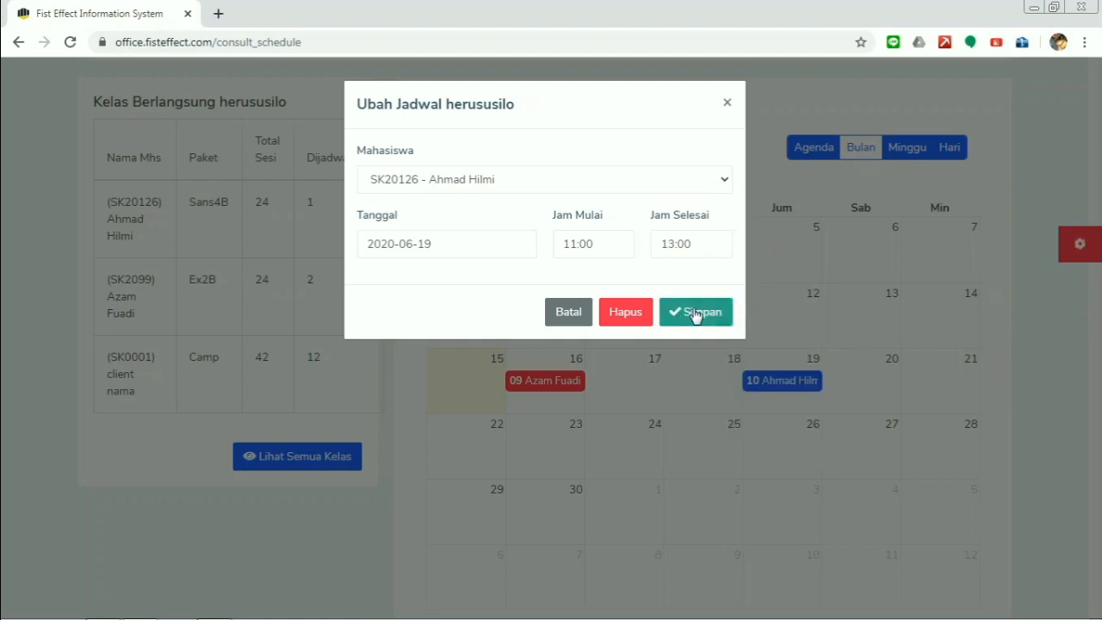
click(695, 316)
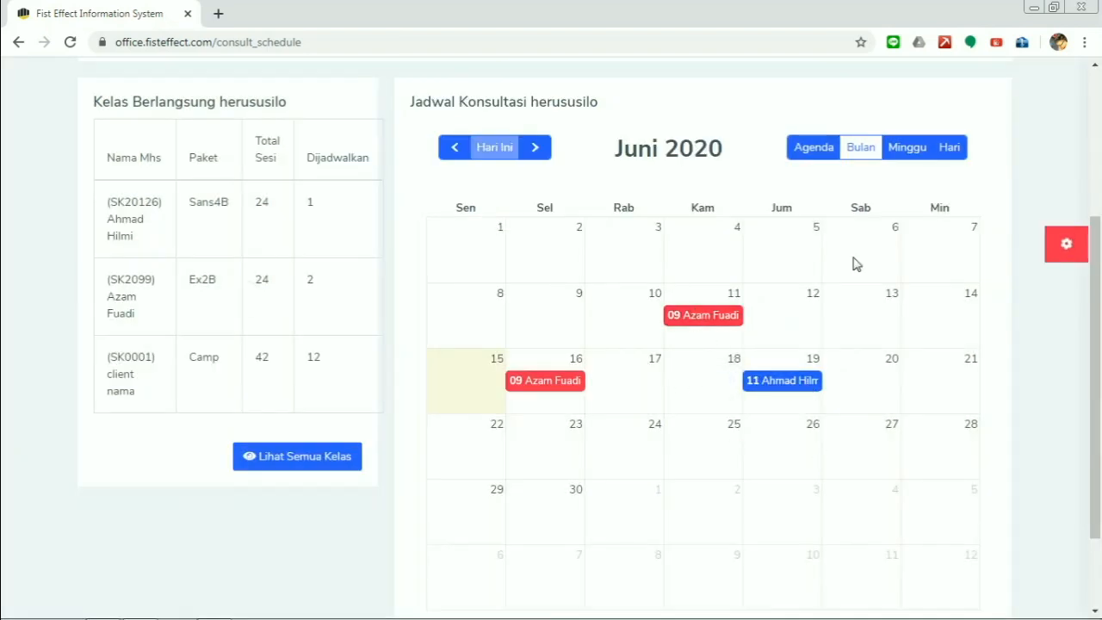
- In week view, drag the Friday 19 June 11.00 session to Wednesday 17 June at 12.00
click(906, 147)
scroll(939, 181, down, 1)
drag(976, 238, 976, 269)
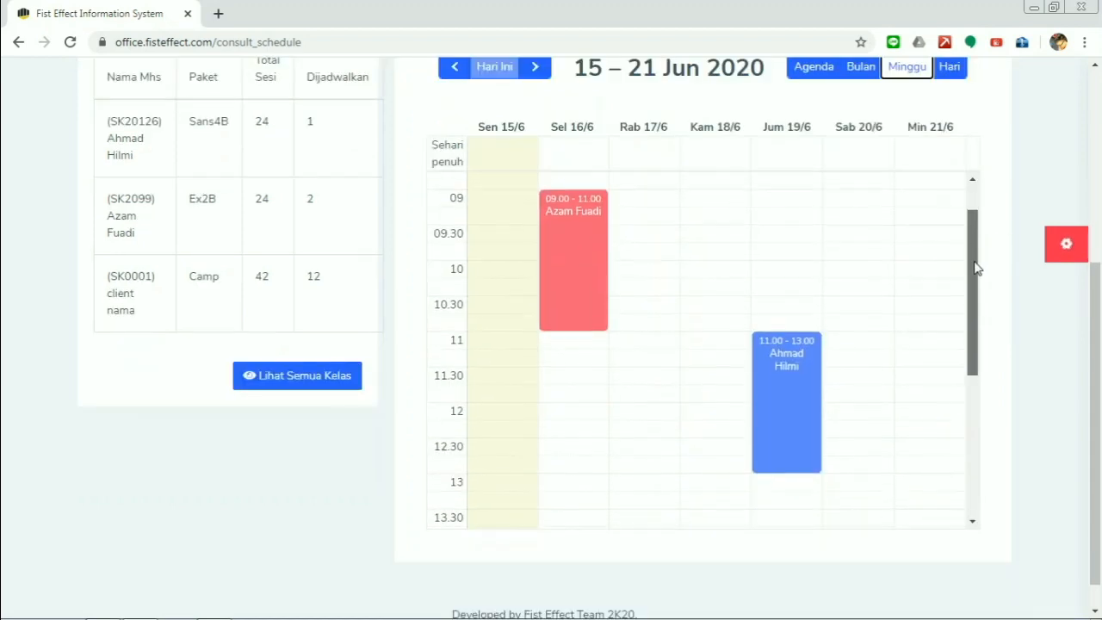
click(949, 66)
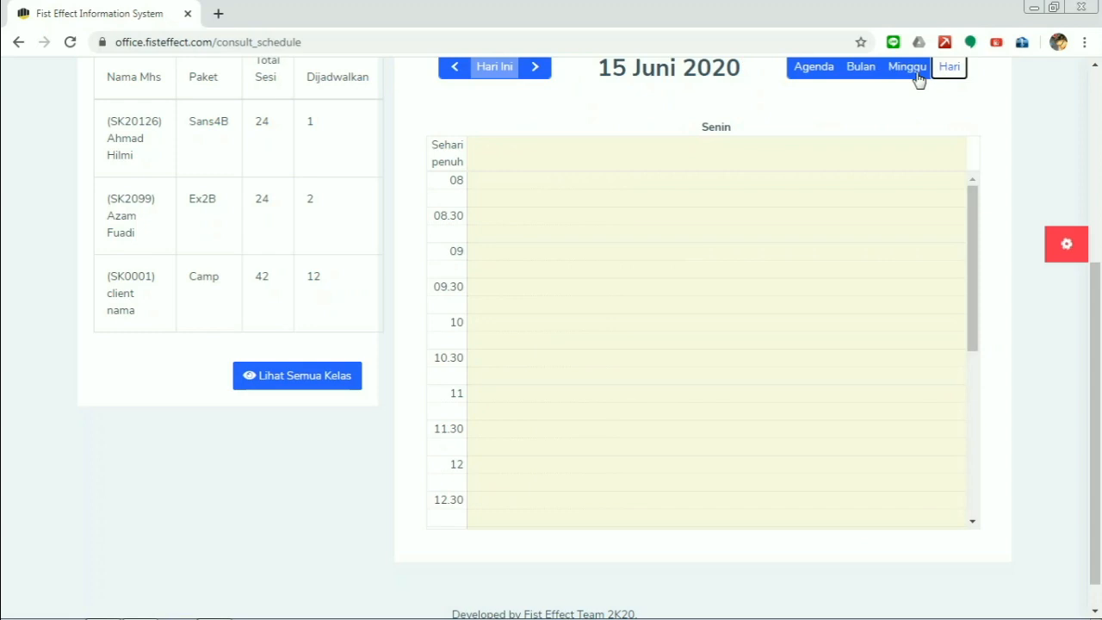
click(916, 72)
scroll(801, 401, down, 1)
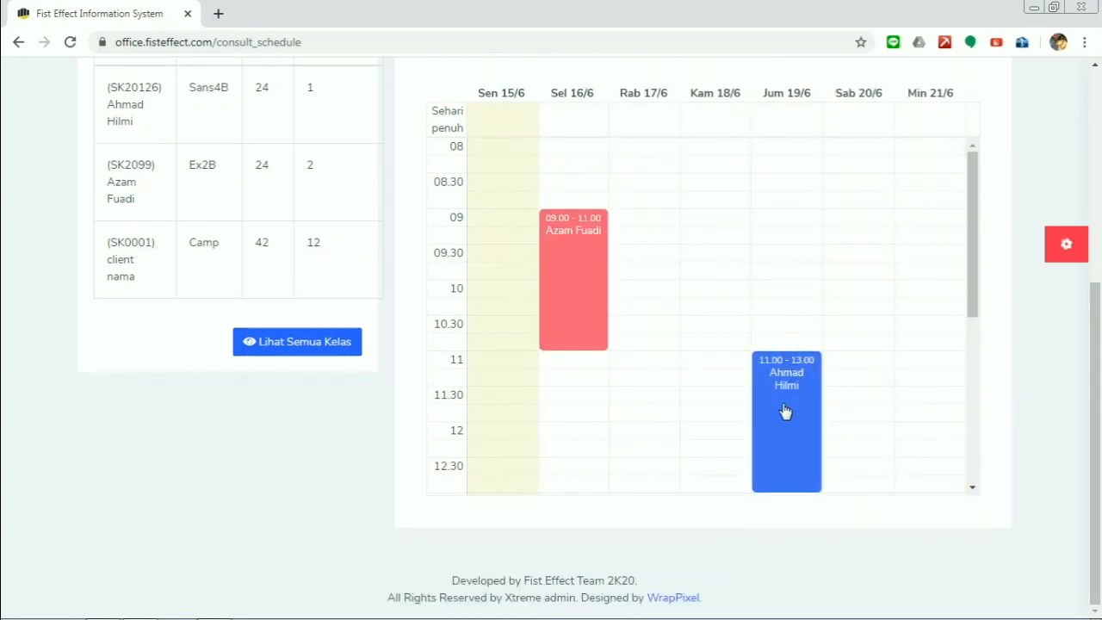
mouse_move(781, 413)
mouse_down()
mouse_move(749, 350)
mouse_move(658, 391)
mouse_move(656, 479)
mouse_up()
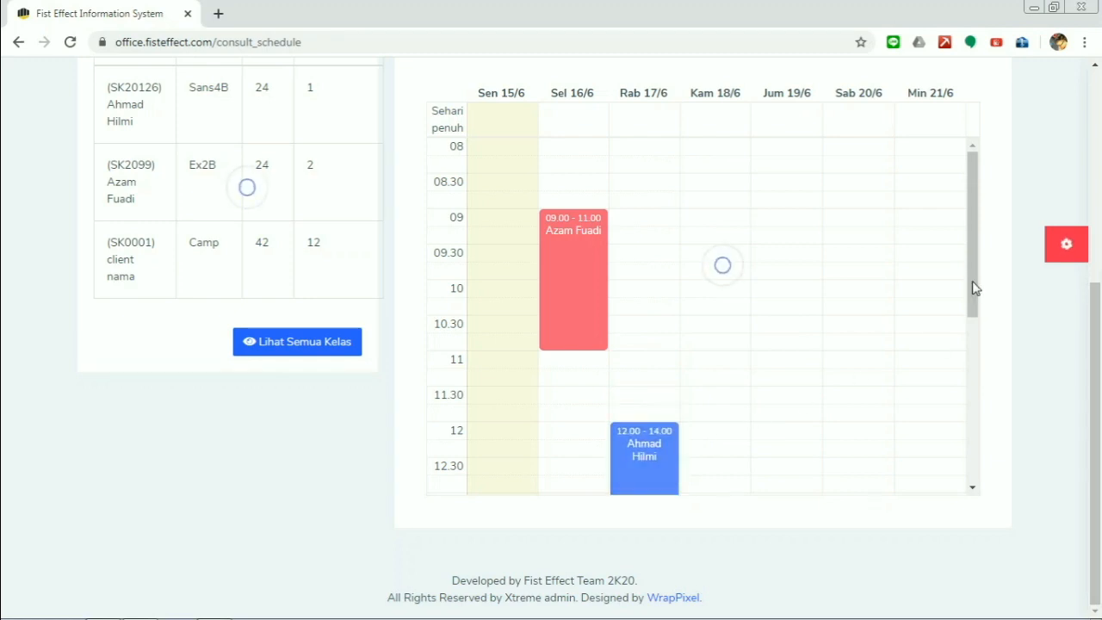
- Switch the calendar back to the June 2020 month view
drag(974, 287, 979, 364)
scroll(877, 186, up, 2)
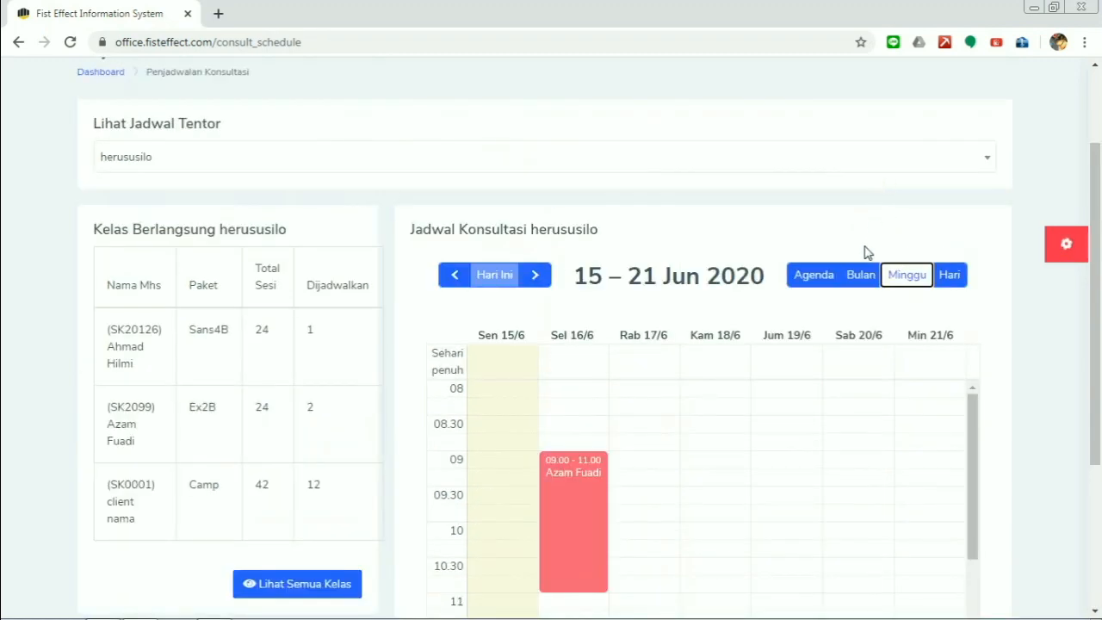
click(849, 282)
scroll(849, 282, down, 2)
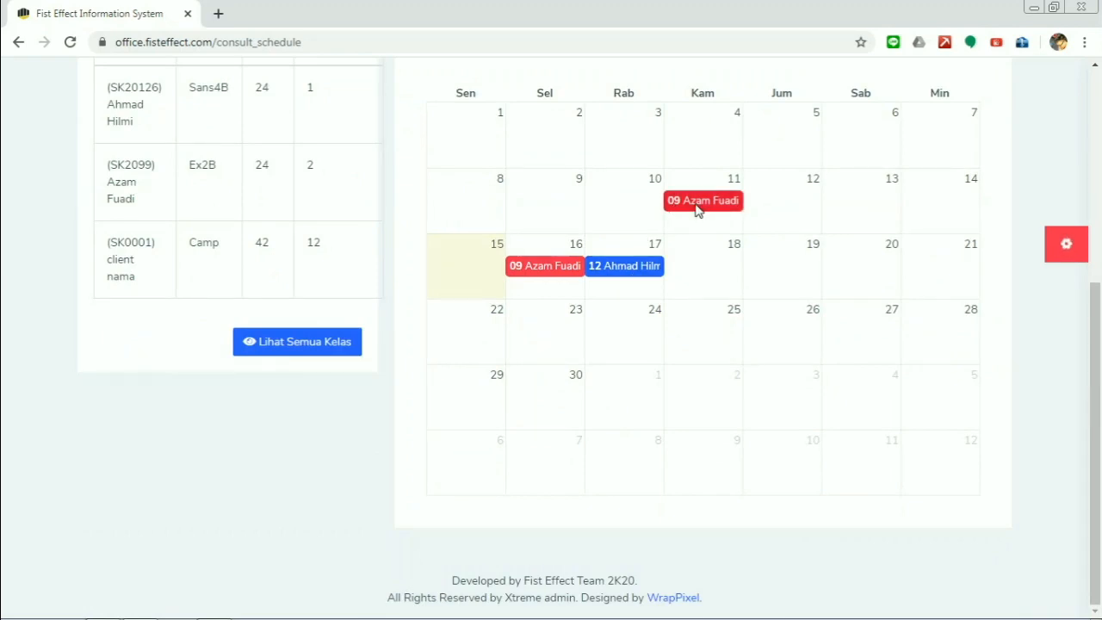
- Delete the 09.00 session on 11 June, then go to Konsultasi > Pembayaran
click(698, 211)
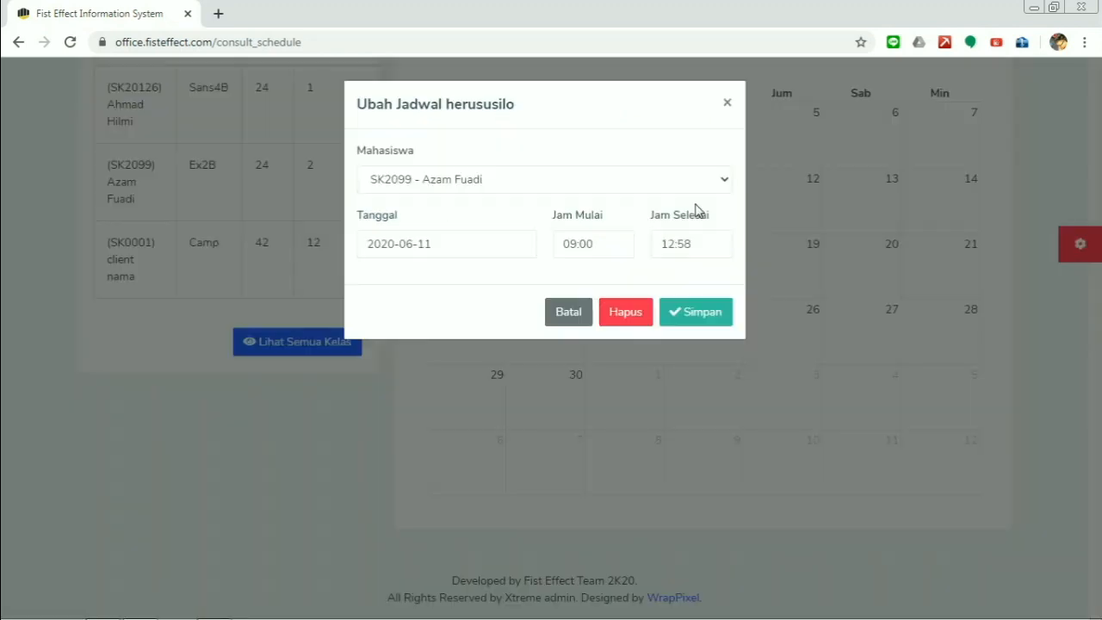
click(617, 316)
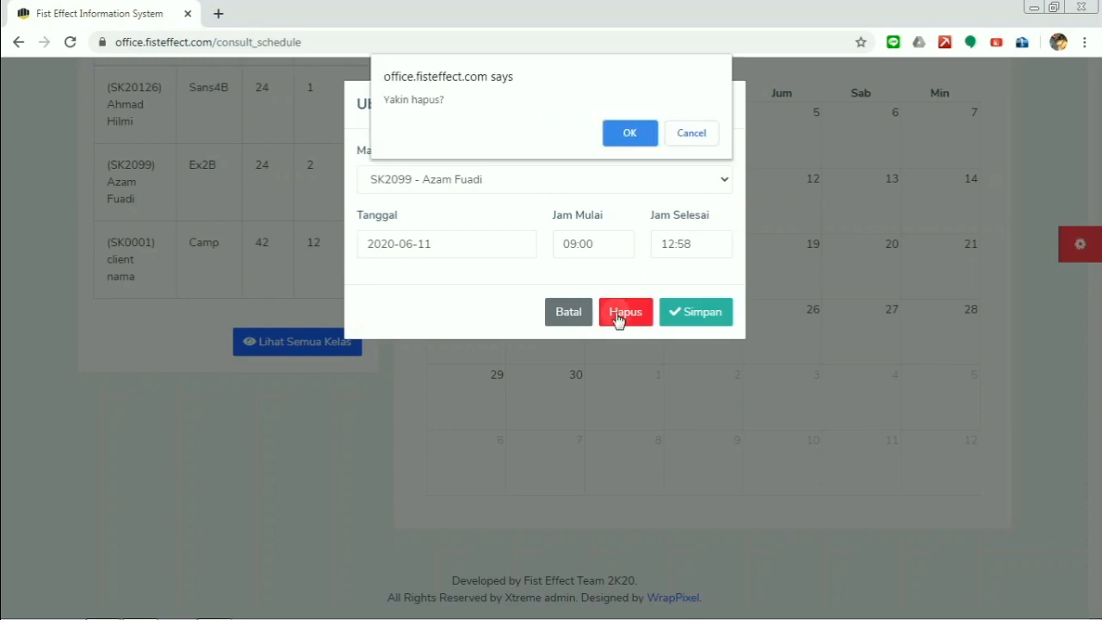
click(610, 136)
click(699, 129)
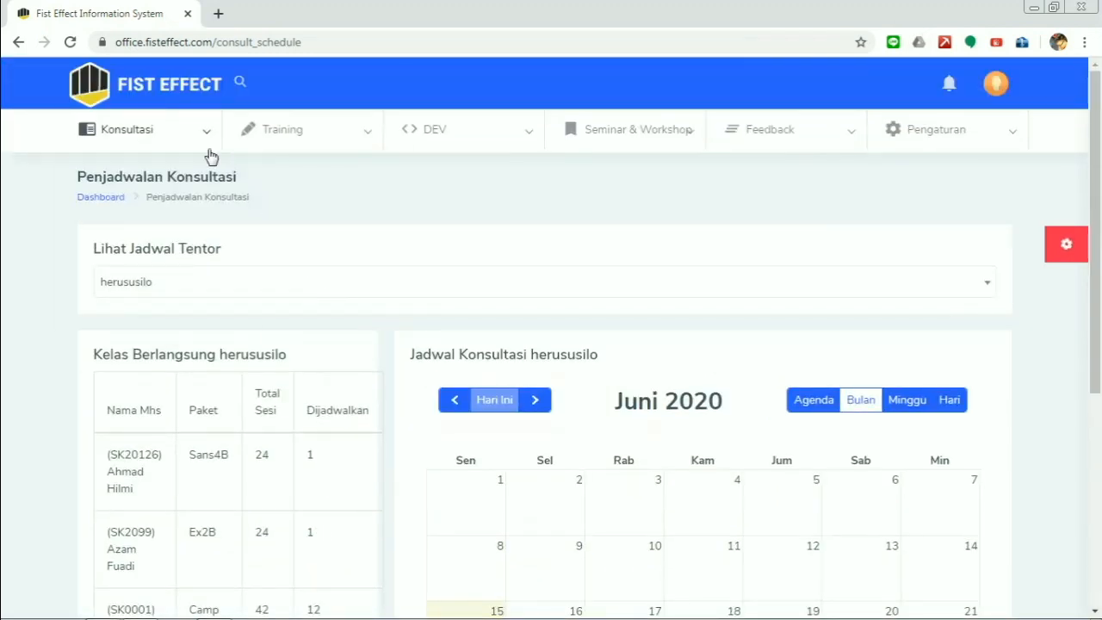
mouse_move(204, 150)
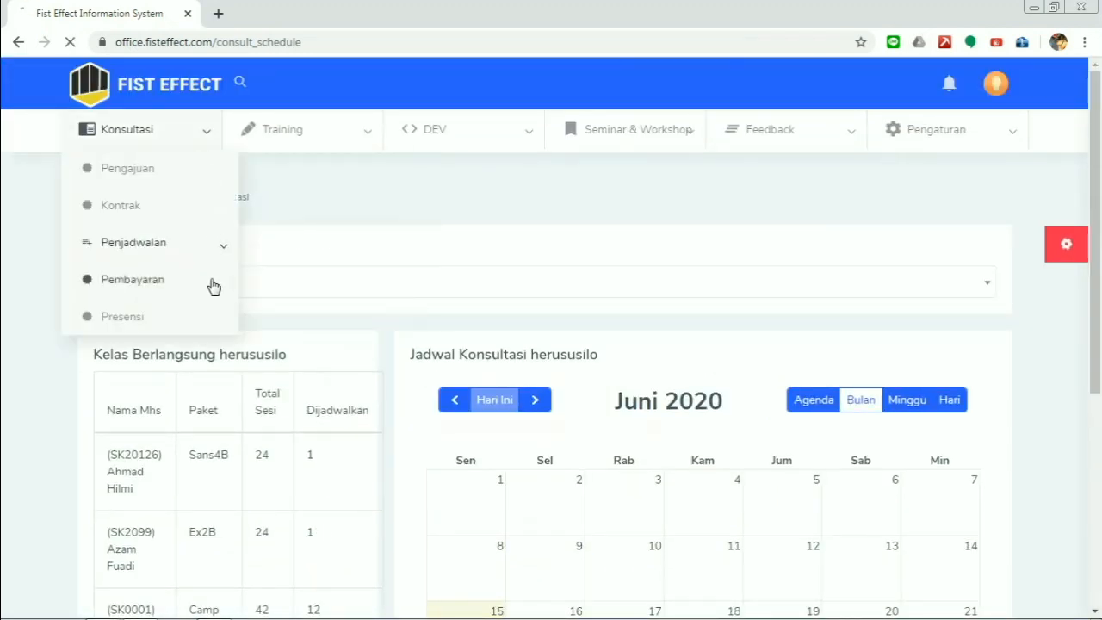
click(234, 278)
- Start a new payment, select the searched student as Kode Mahasiswa, and enter a receipt number
scroll(362, 270, down, 2)
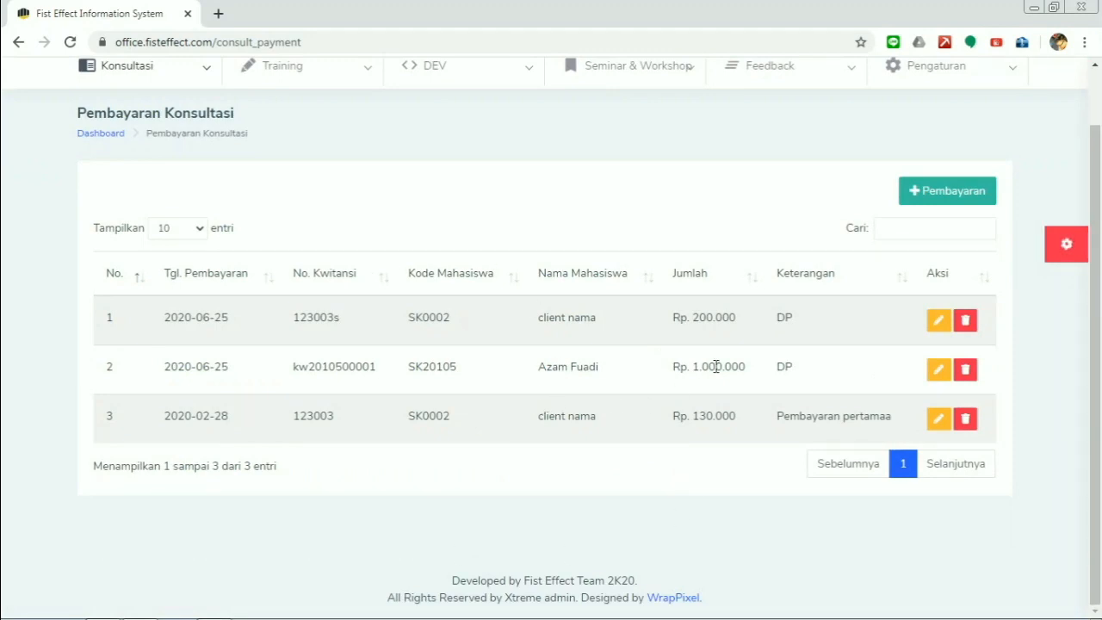
click(919, 201)
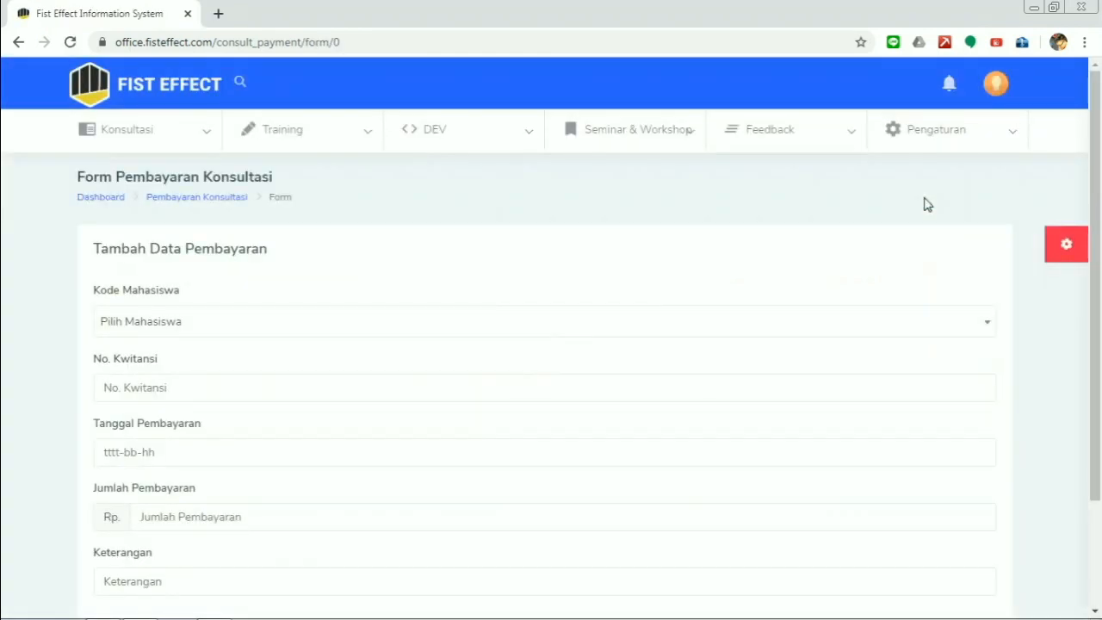
scroll(591, 216, down, 3)
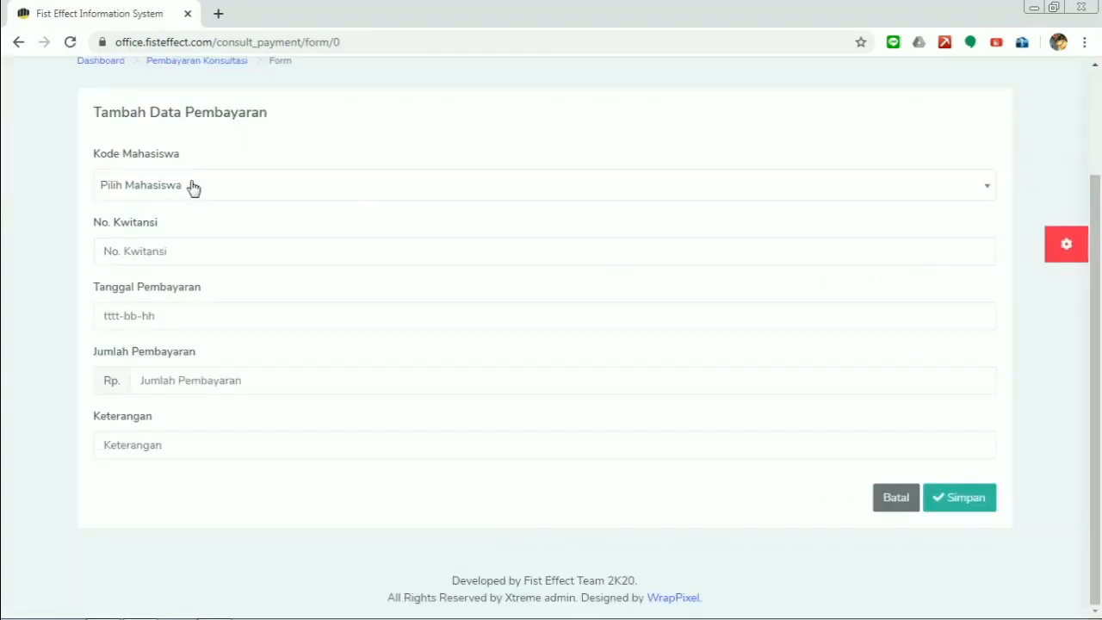
click(641, 190)
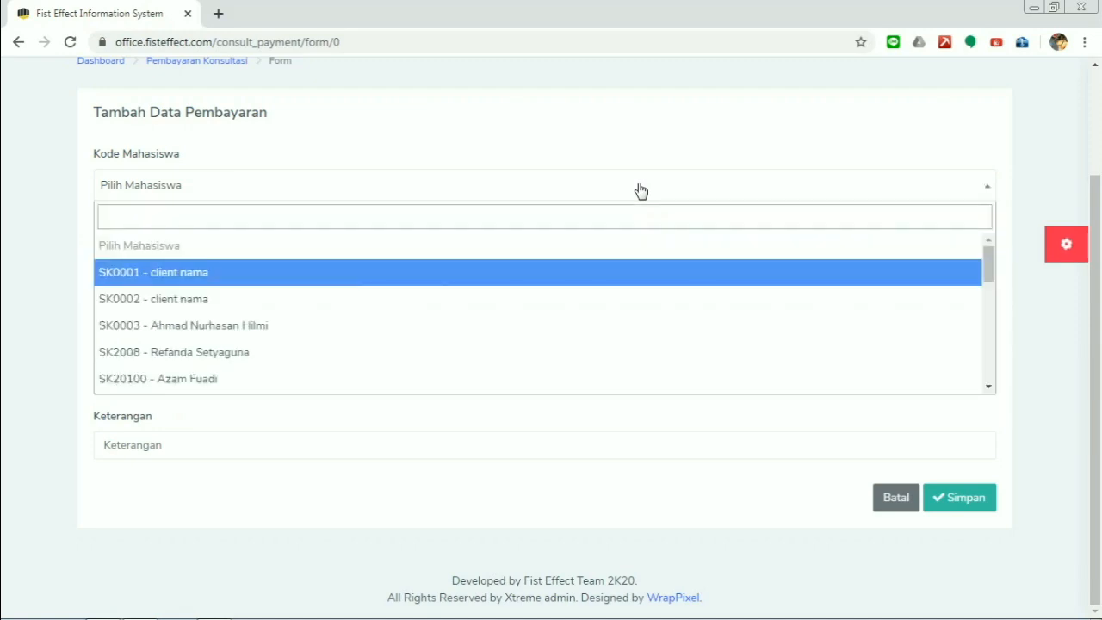
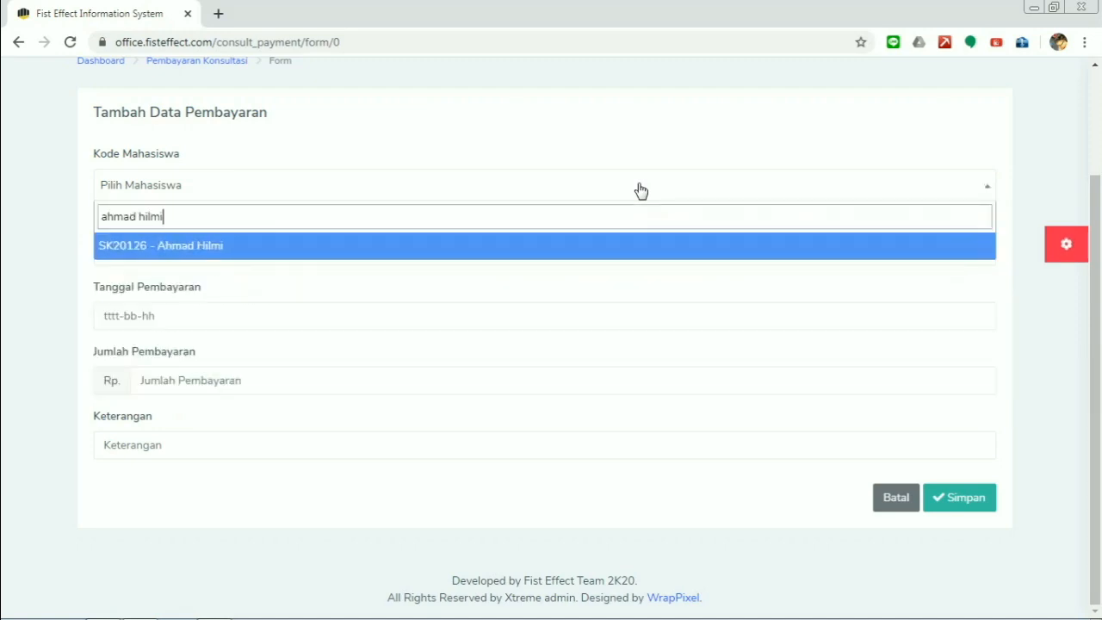
click(194, 246)
click(194, 247)
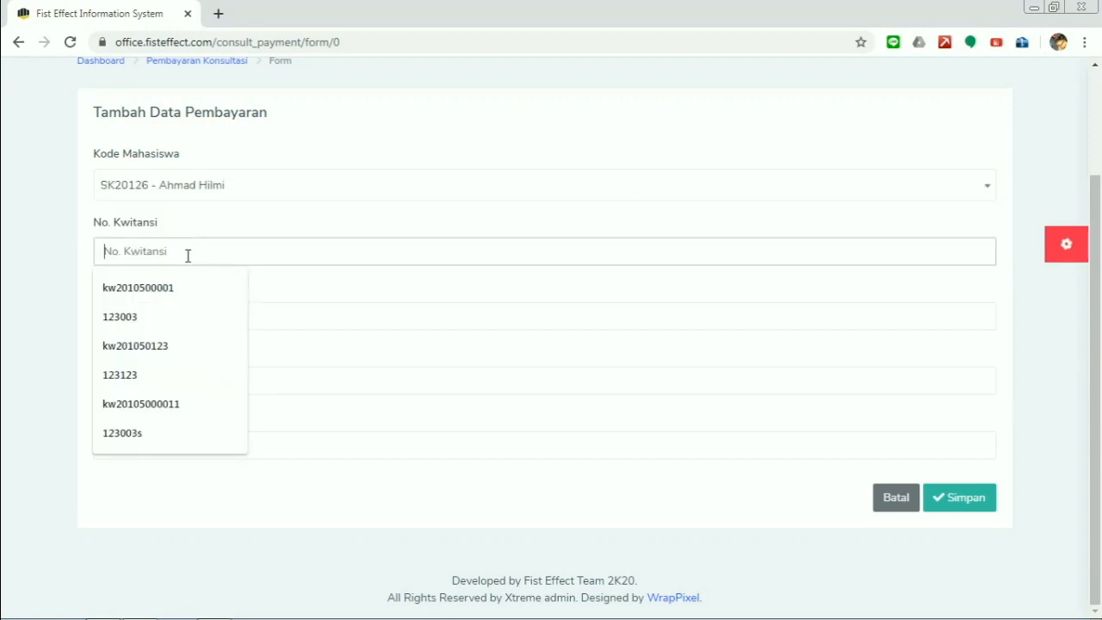
text(123123)
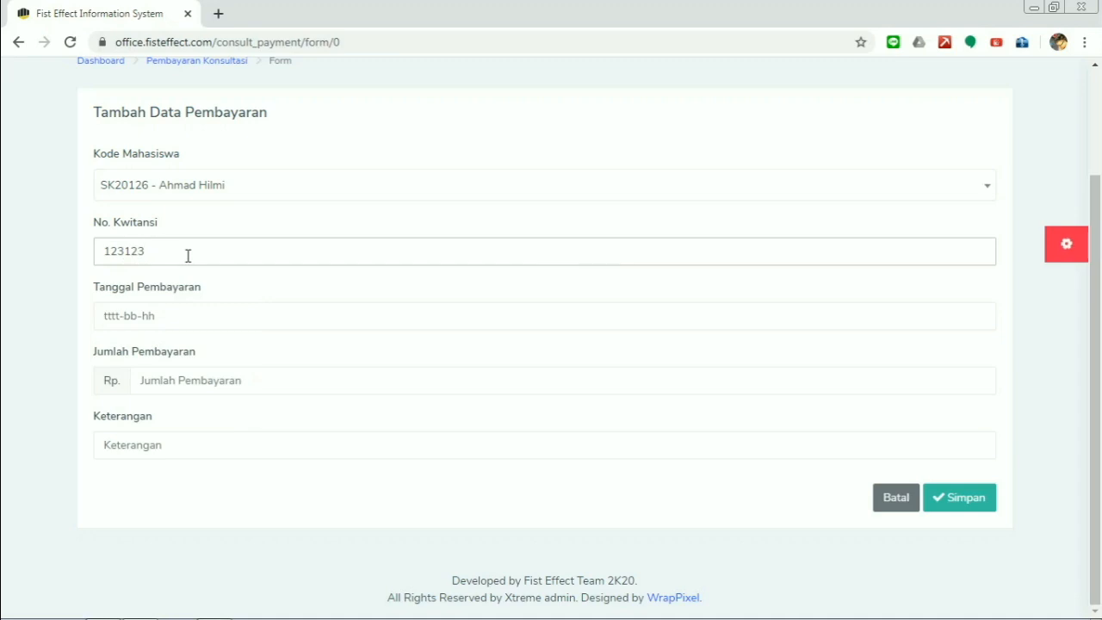
- Date the payment 2020-06-15, amount 1000000, note 'Pembayaran pertama', and save it
click(198, 319)
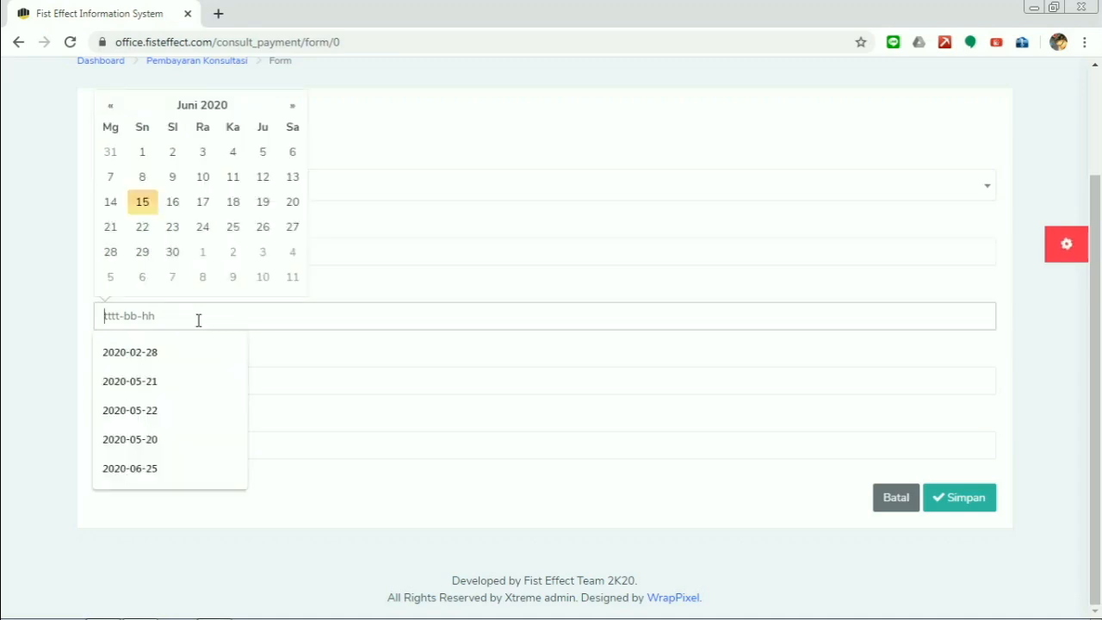
click(142, 210)
click(217, 392)
text(1000000)
click(233, 448)
text(Pemba)
key(Down)
key(Return)
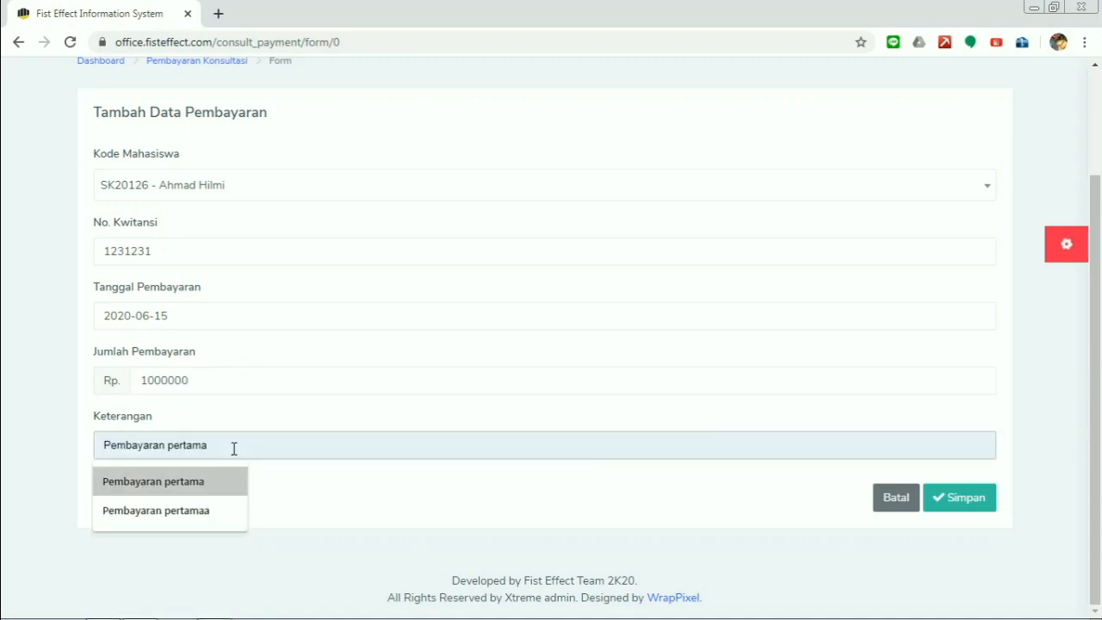
click(956, 504)
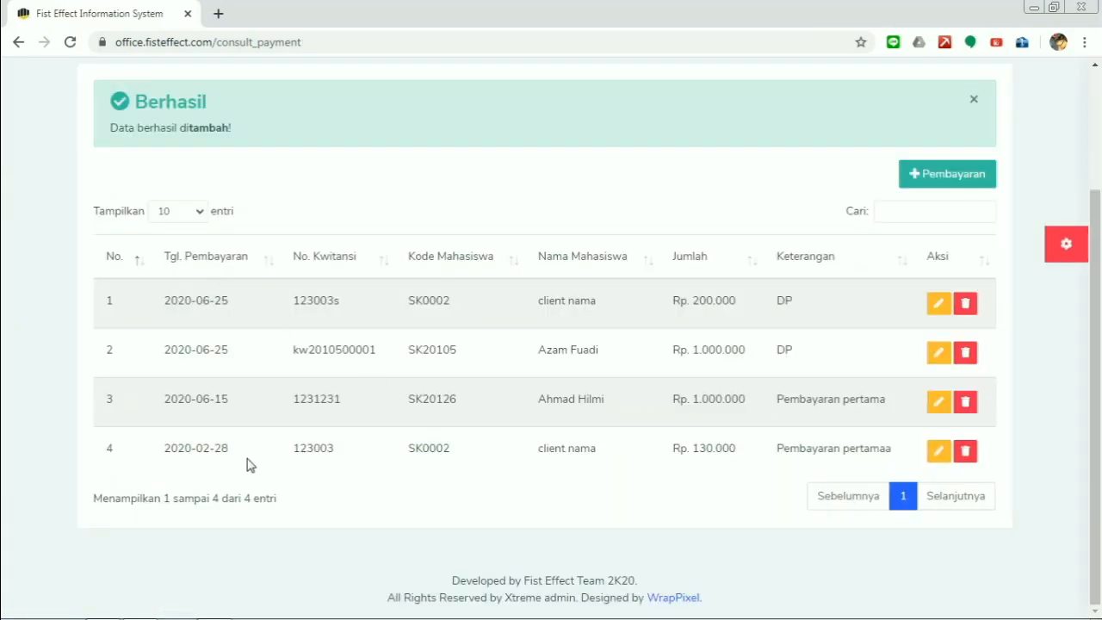
- Edit the new row-3 payment to date 16 June 2020, save, and dismiss the success alert
drag(146, 403, 852, 400)
click(853, 399)
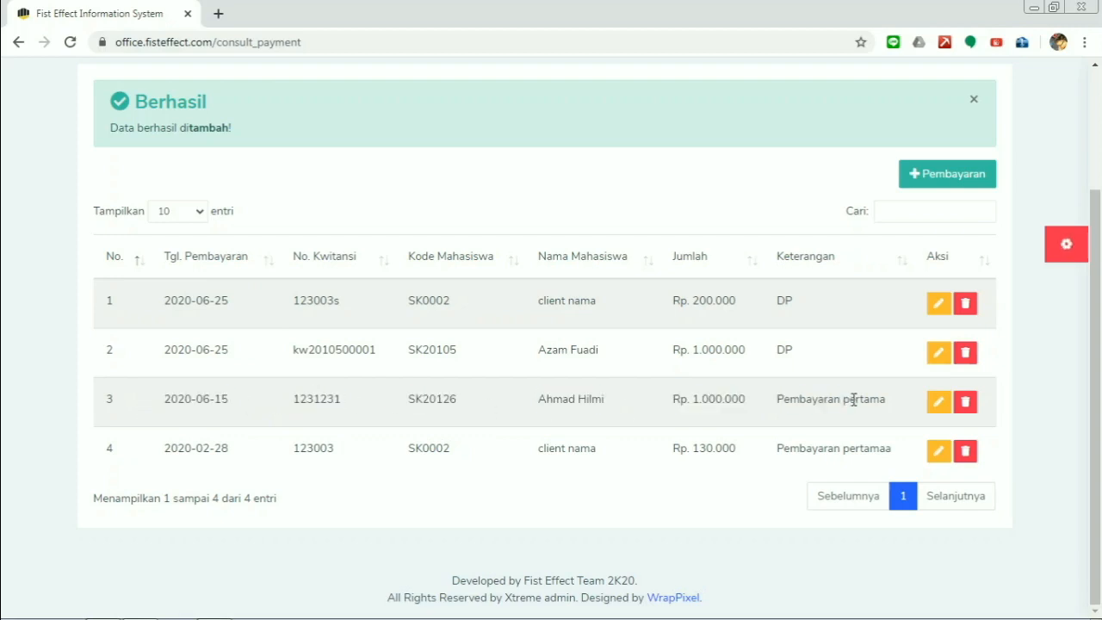
click(938, 405)
scroll(551, 310, down, 2)
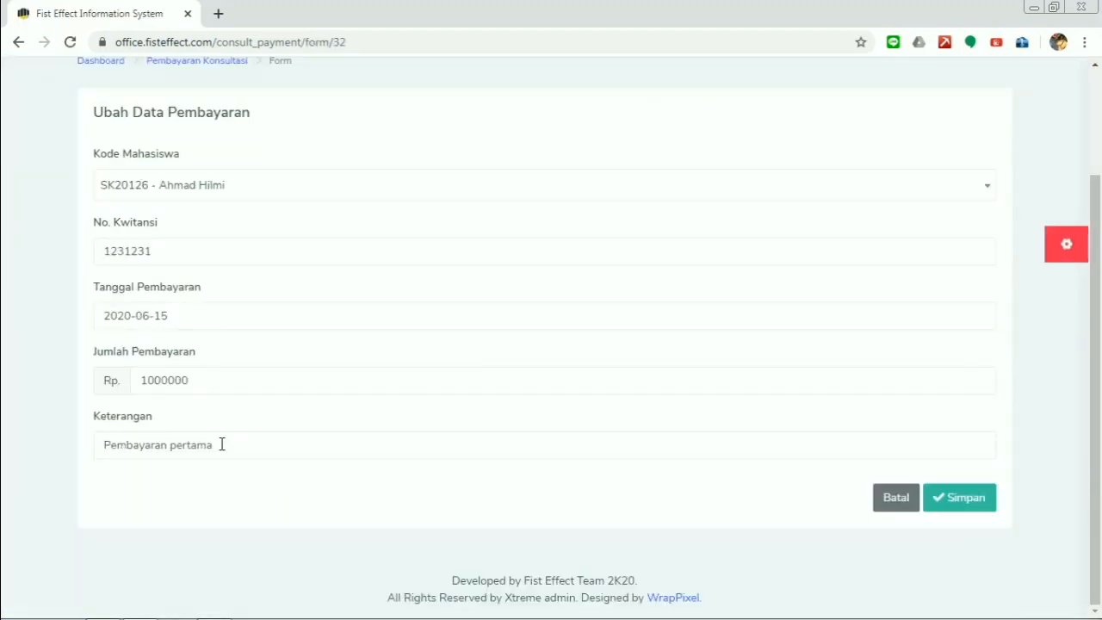
click(183, 318)
click(174, 203)
click(982, 498)
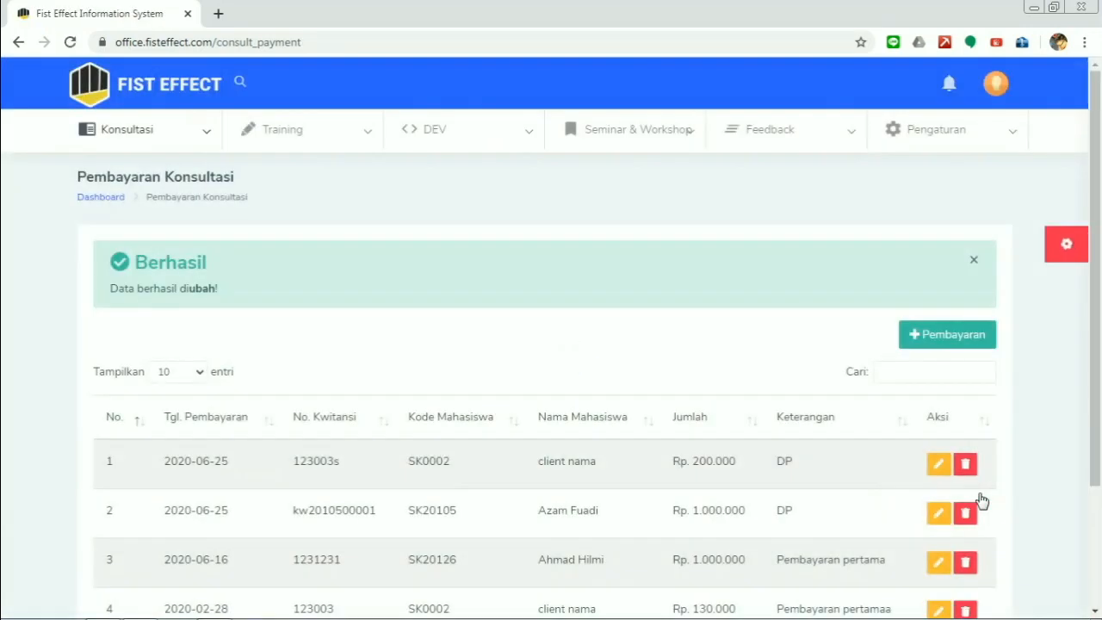
click(973, 259)
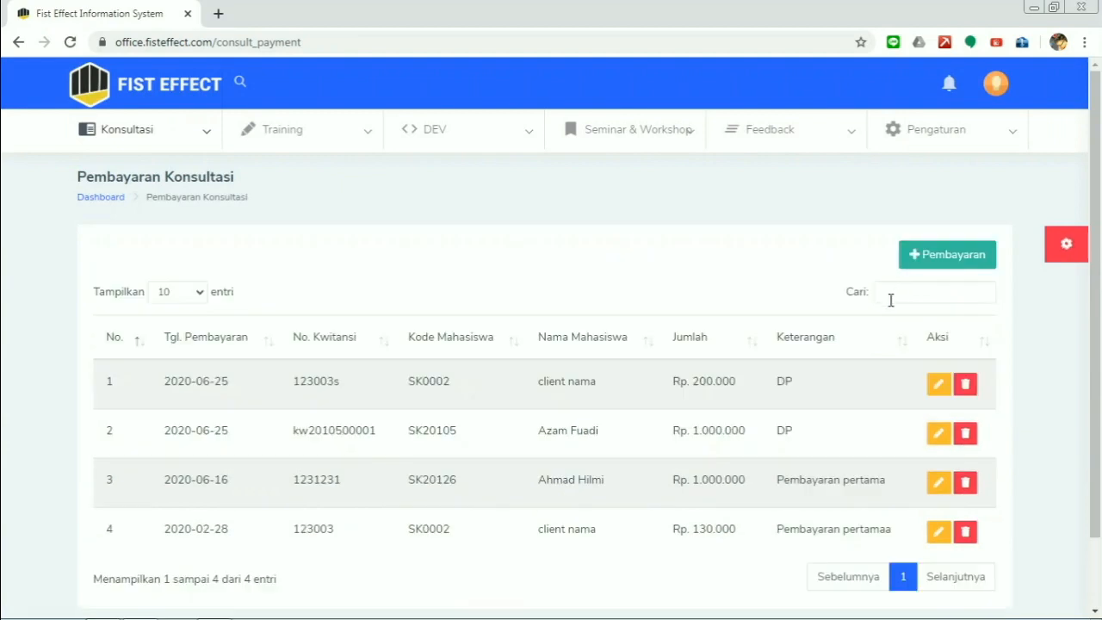
- Delete the row-3 Rp 1.000.000 payment with 'Ya, hapus!' and close the Berhasil alert
scroll(874, 321, down, 2)
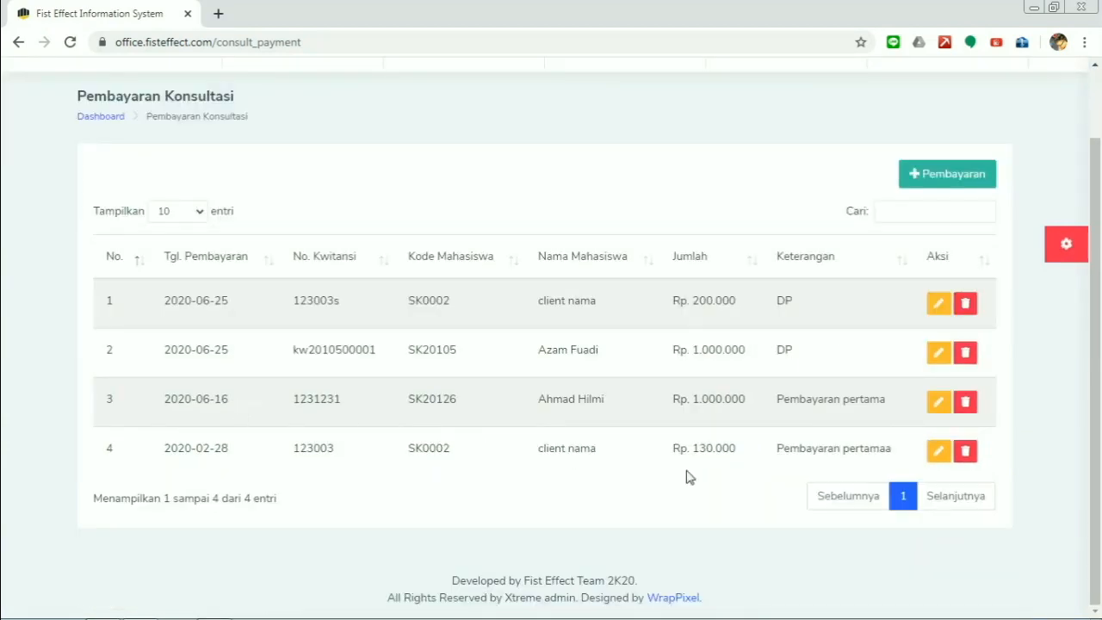
click(965, 402)
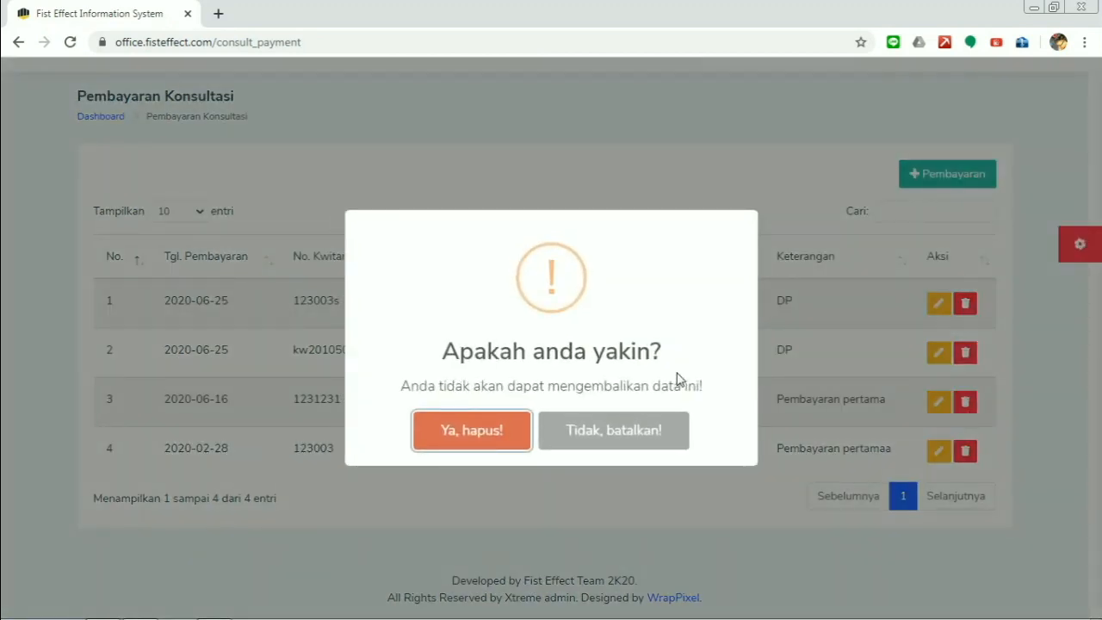
click(473, 425)
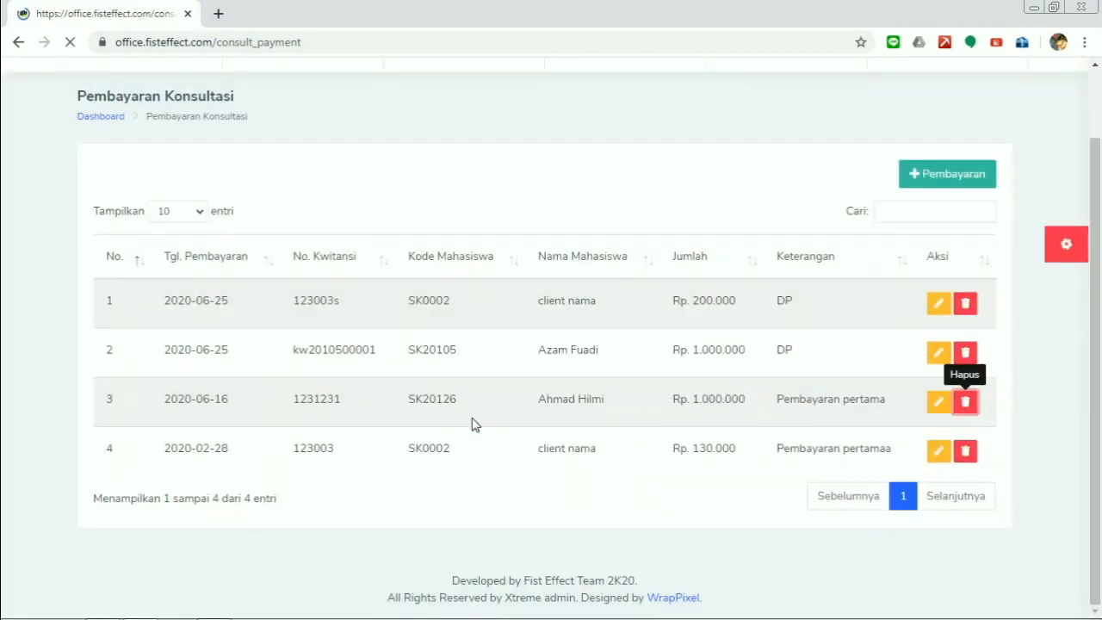
scroll(680, 170, down, 2)
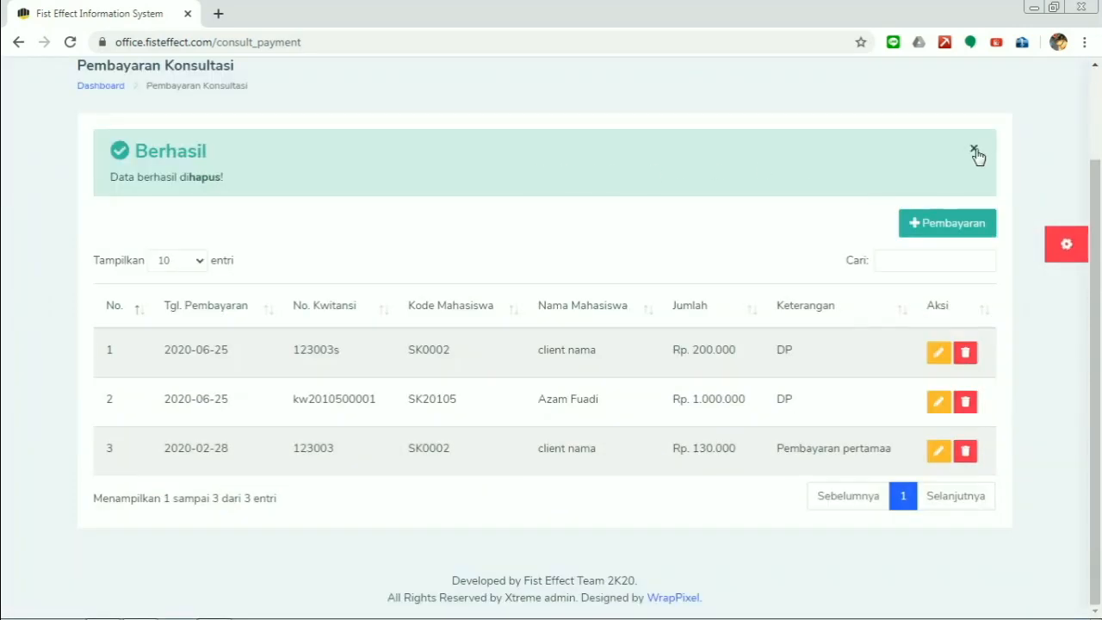
click(974, 149)
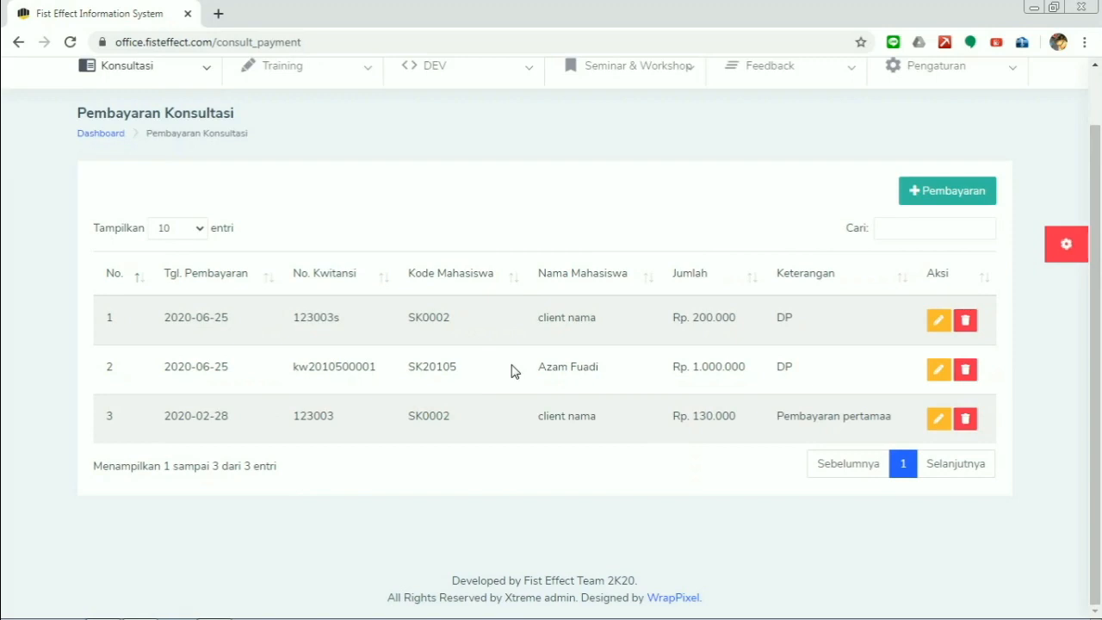
- Return to the top of the page and open the header avatar's account menu to log out
scroll(352, 160, up, 1)
mouse_move(183, 147)
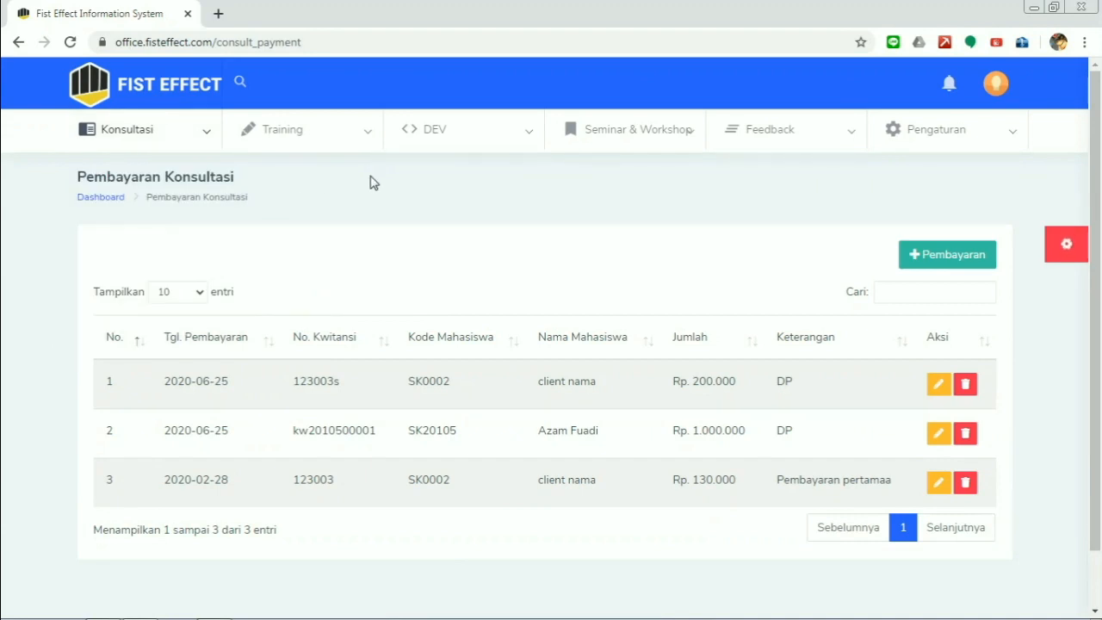
click(997, 82)
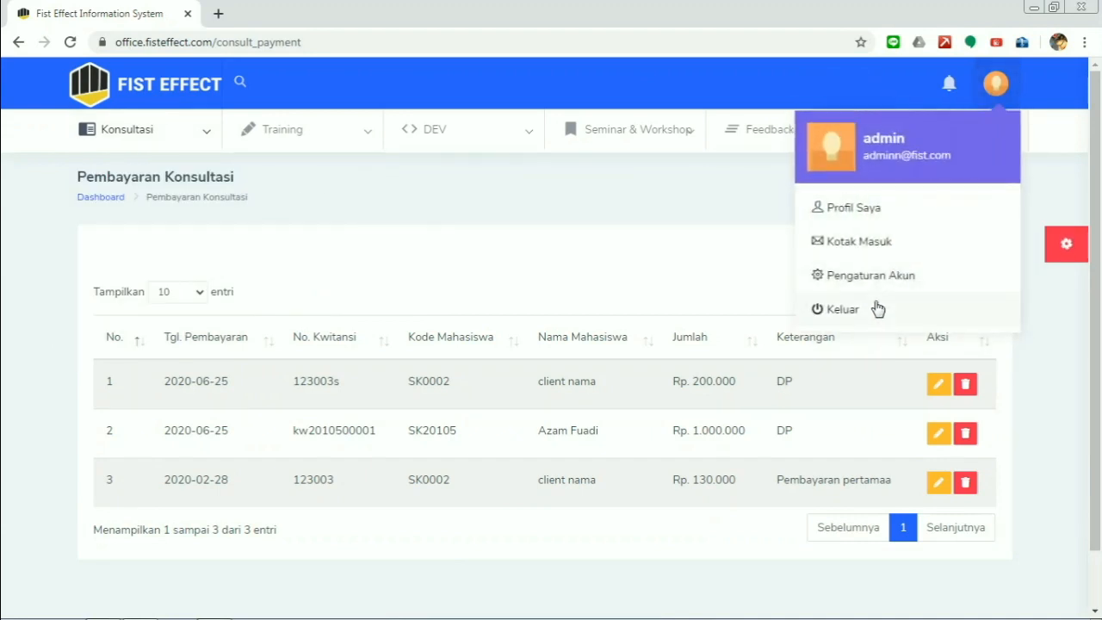